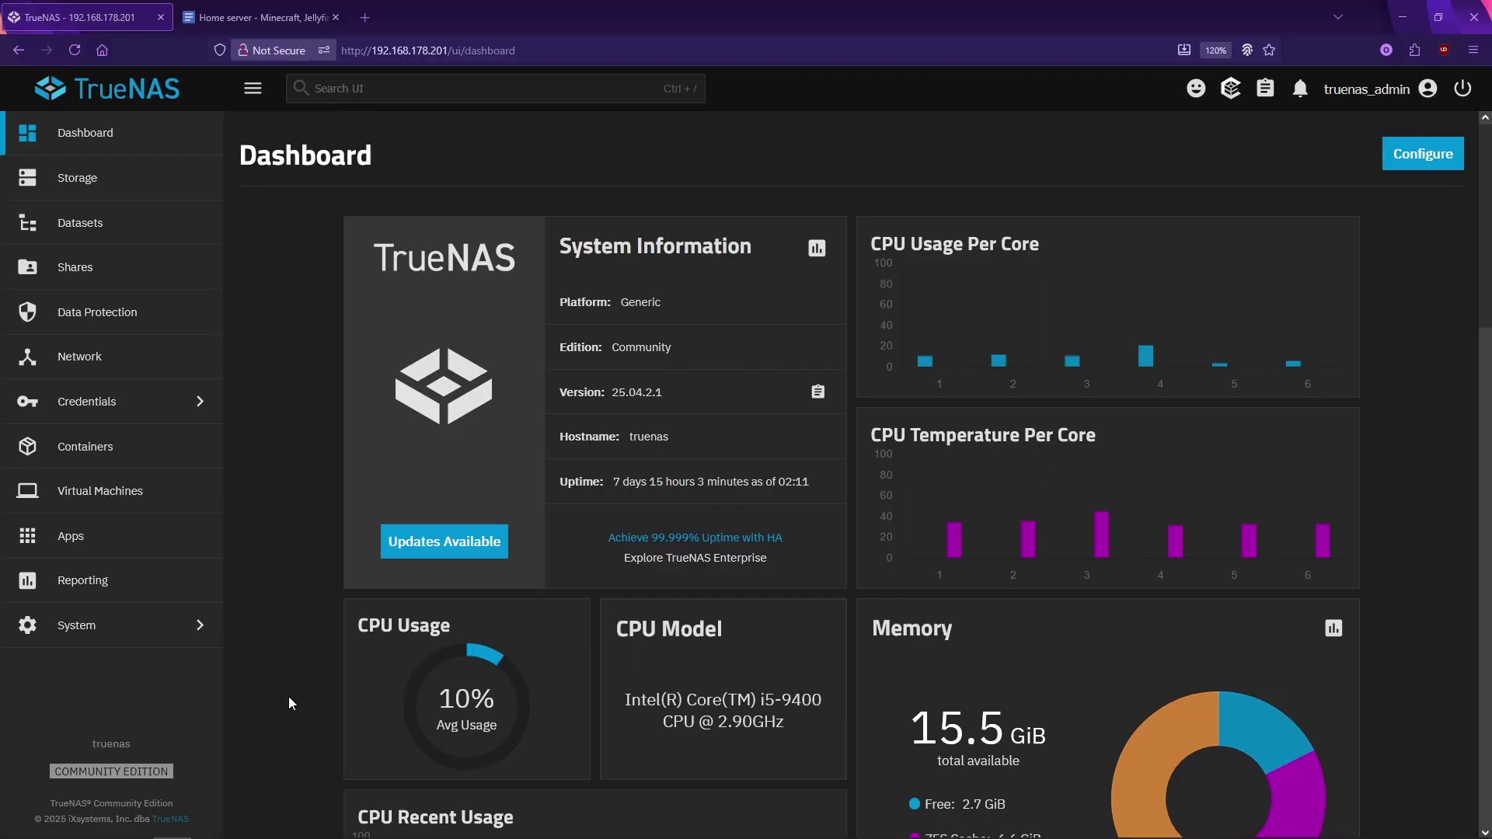
- Check the dashboard's free memory, then open the minecraft app's Edit form from Apps
scroll(289, 702, "down", 2)
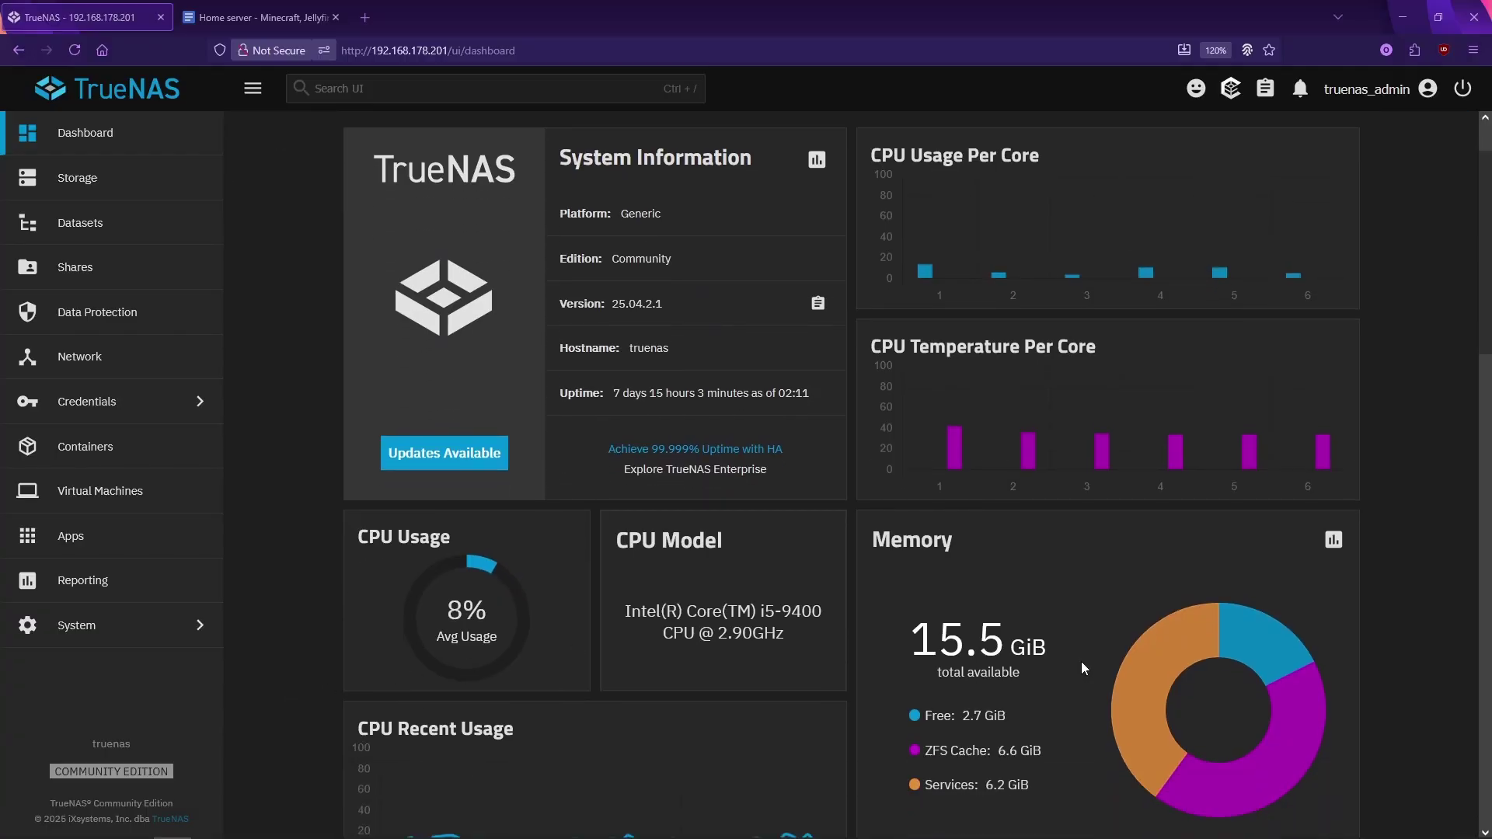
scroll(1084, 669, "down", 2)
left_click_drag(931, 627, 1036, 631)
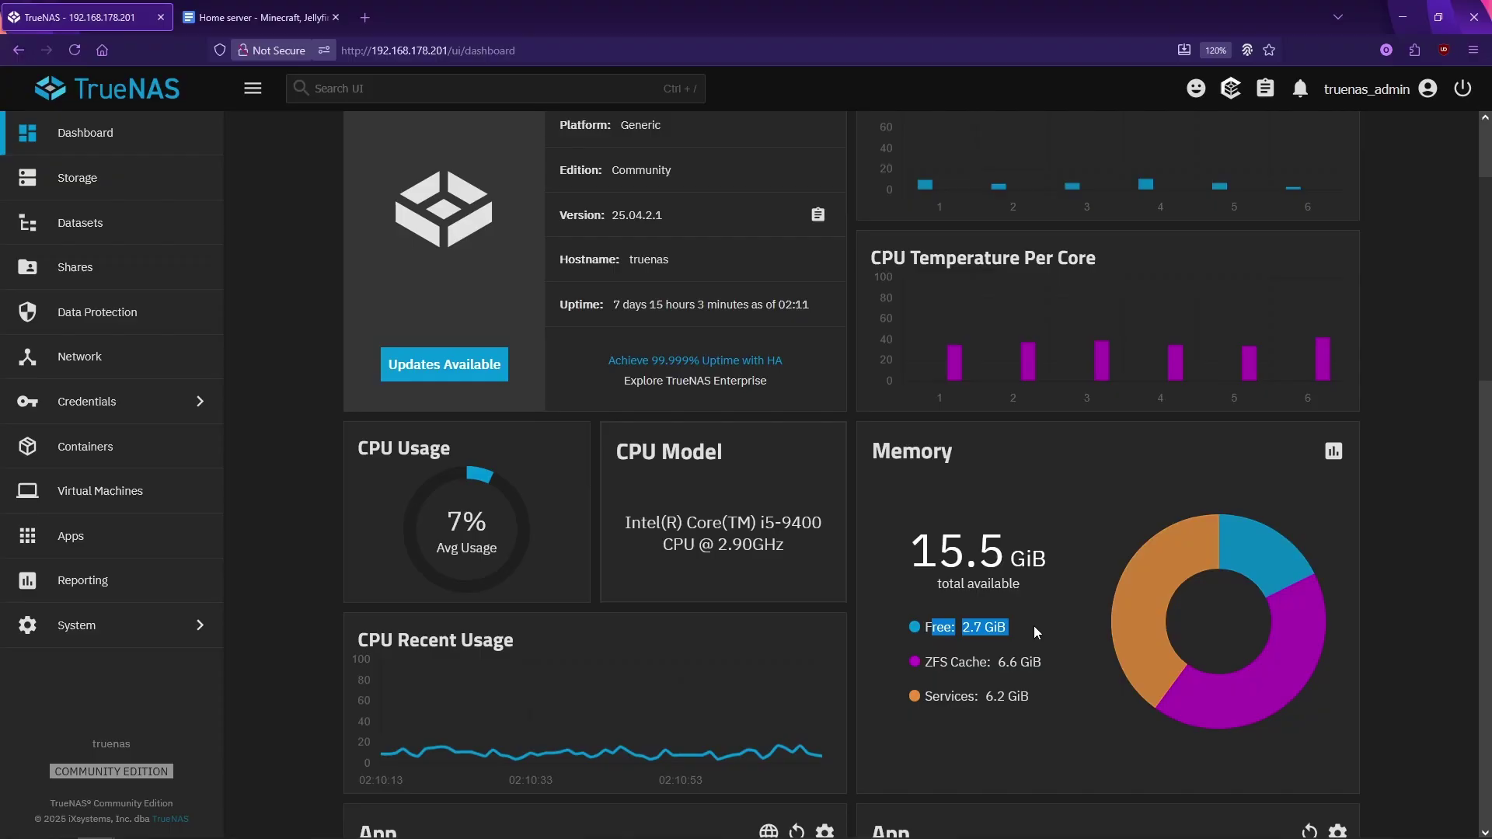
left_click(1033, 626)
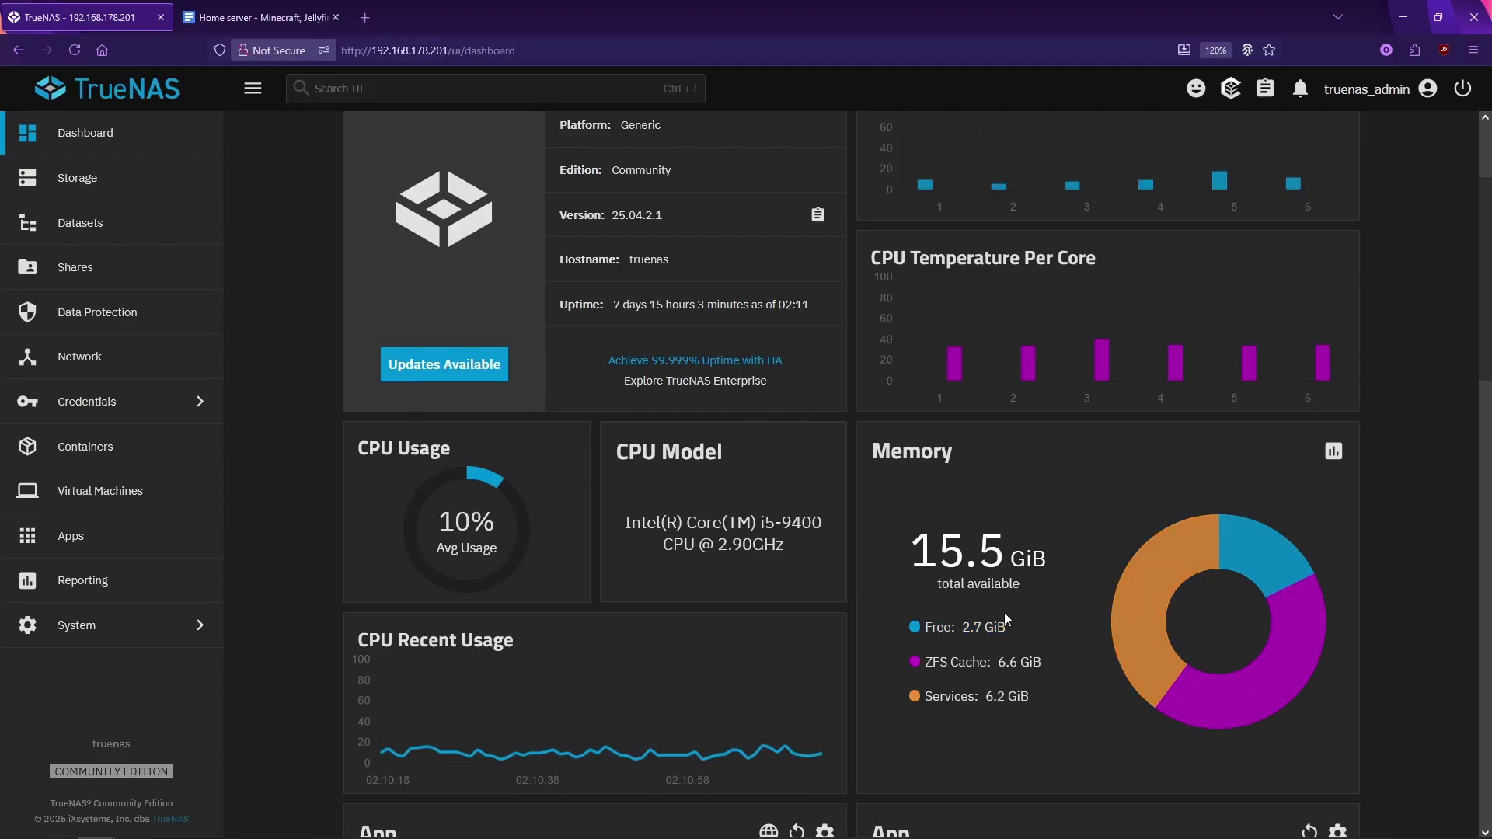
left_click(106, 543)
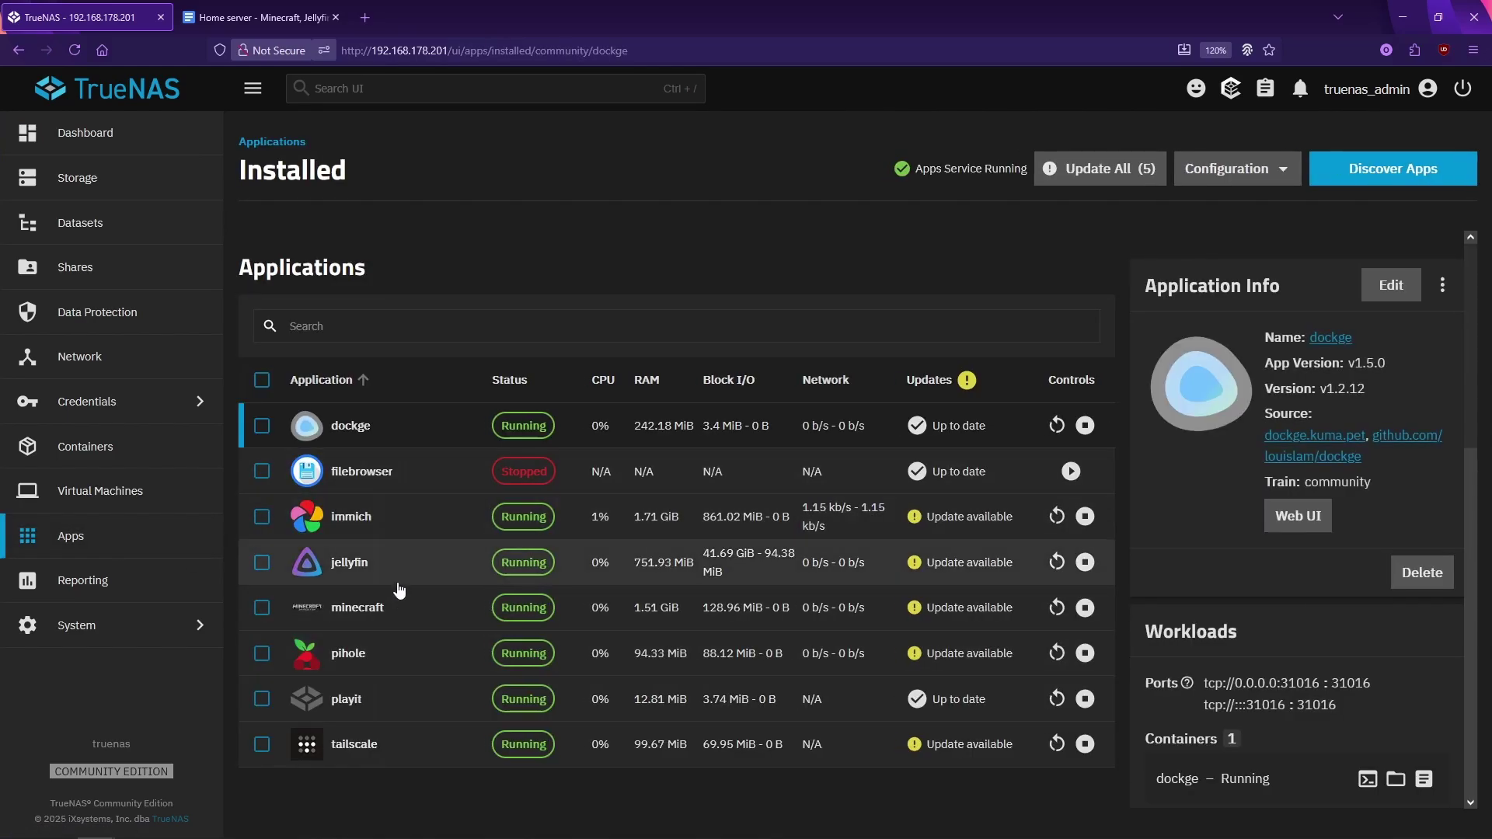
left_click(398, 607)
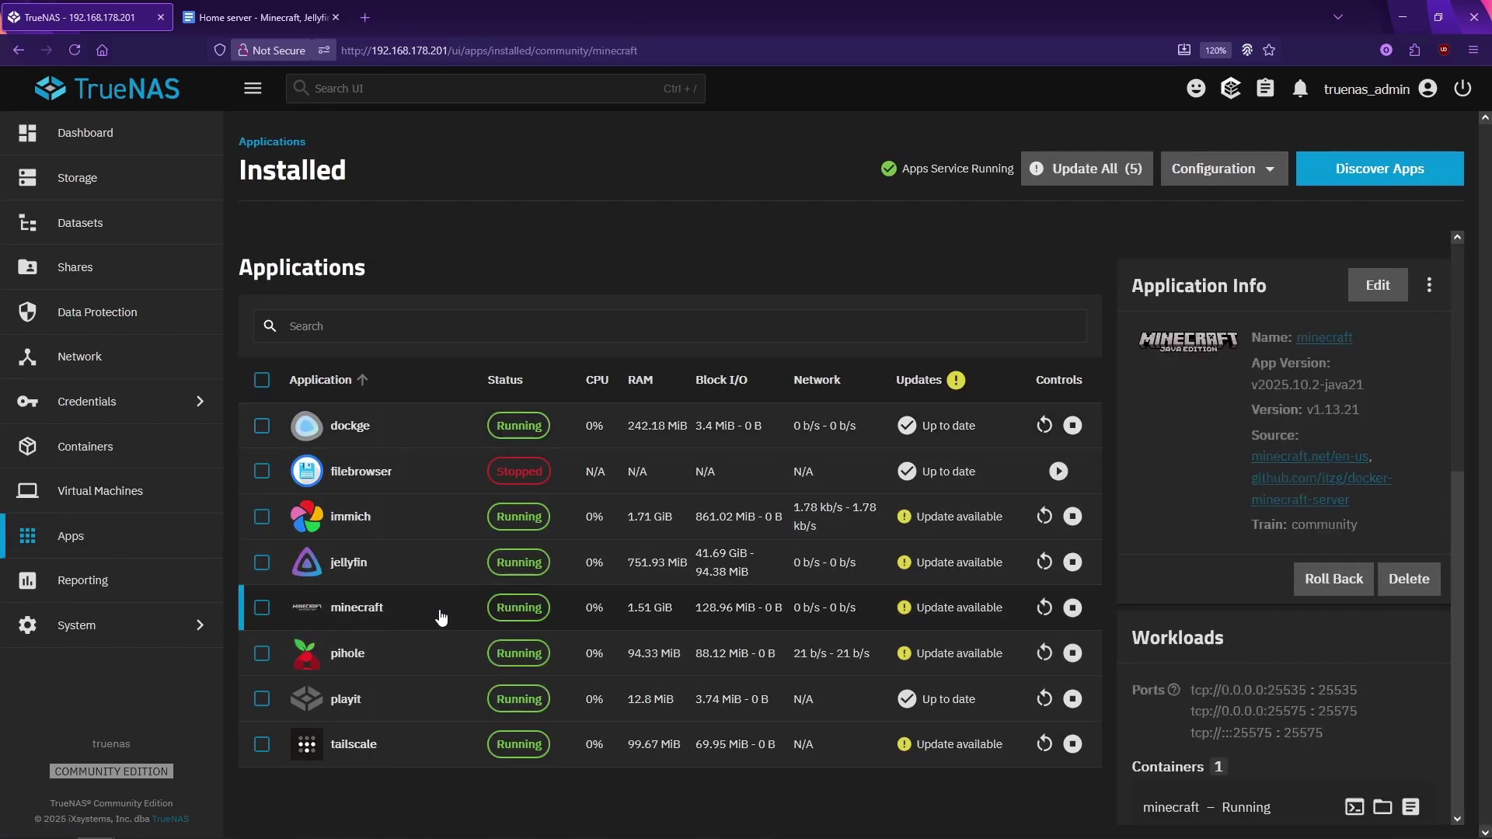
left_click(1380, 285)
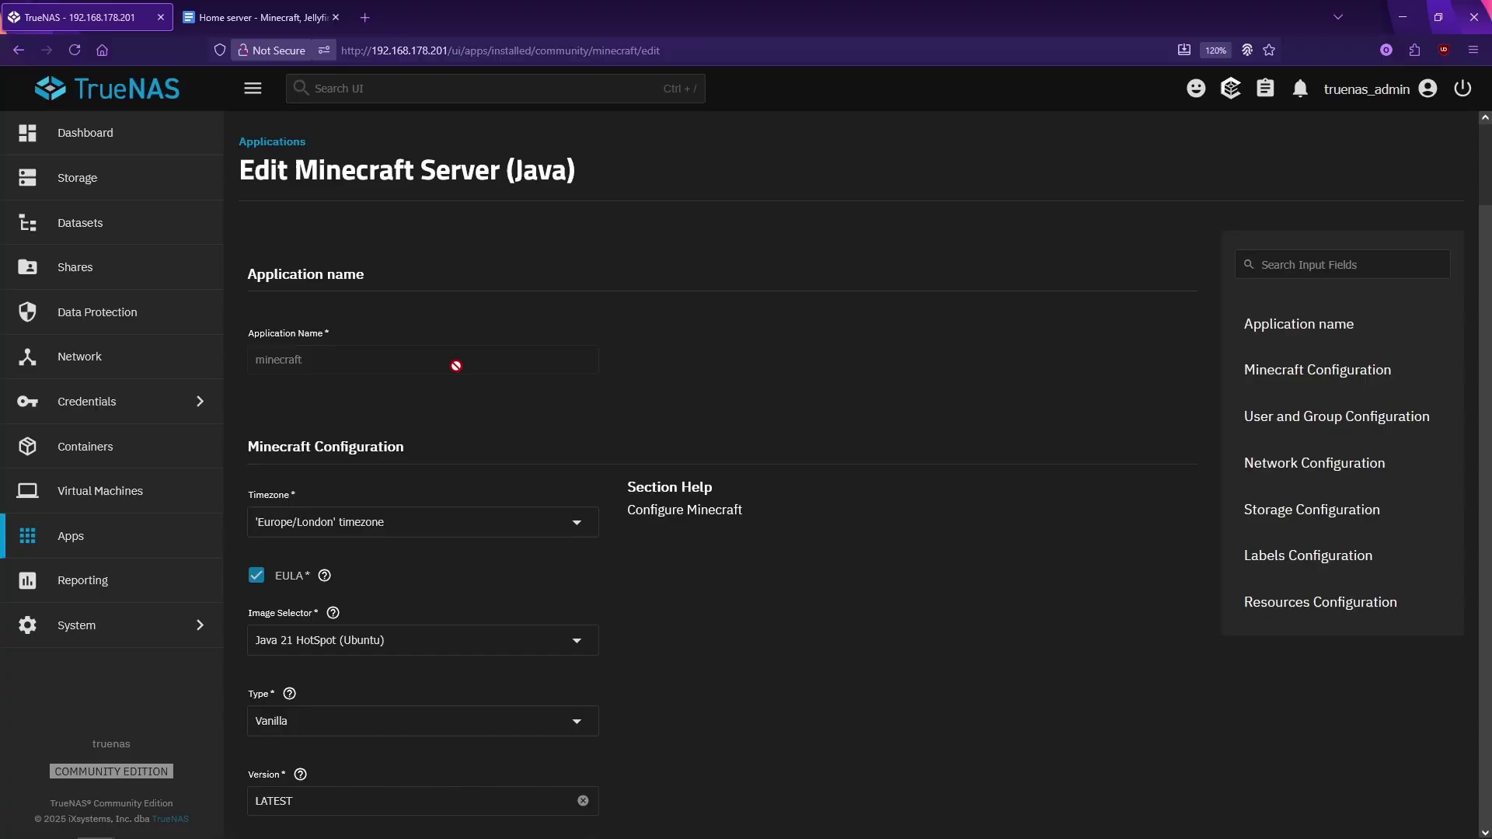
- Review the EULA help and Image Selector, leaving EULA accepted and Java 21 HotSpot selected
scroll(718, 556, "down", 2)
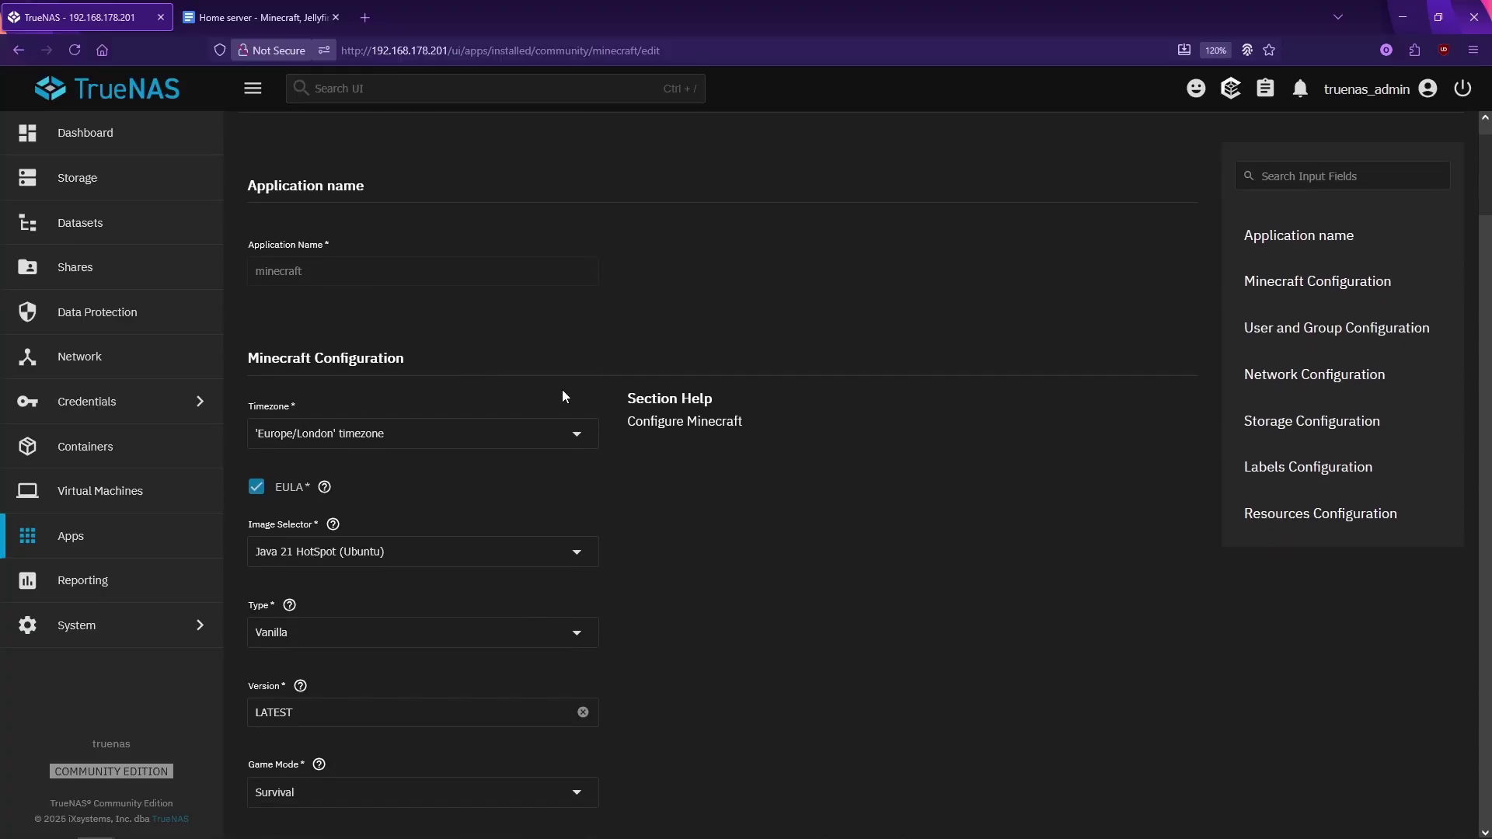
scroll(371, 446, "down", 2)
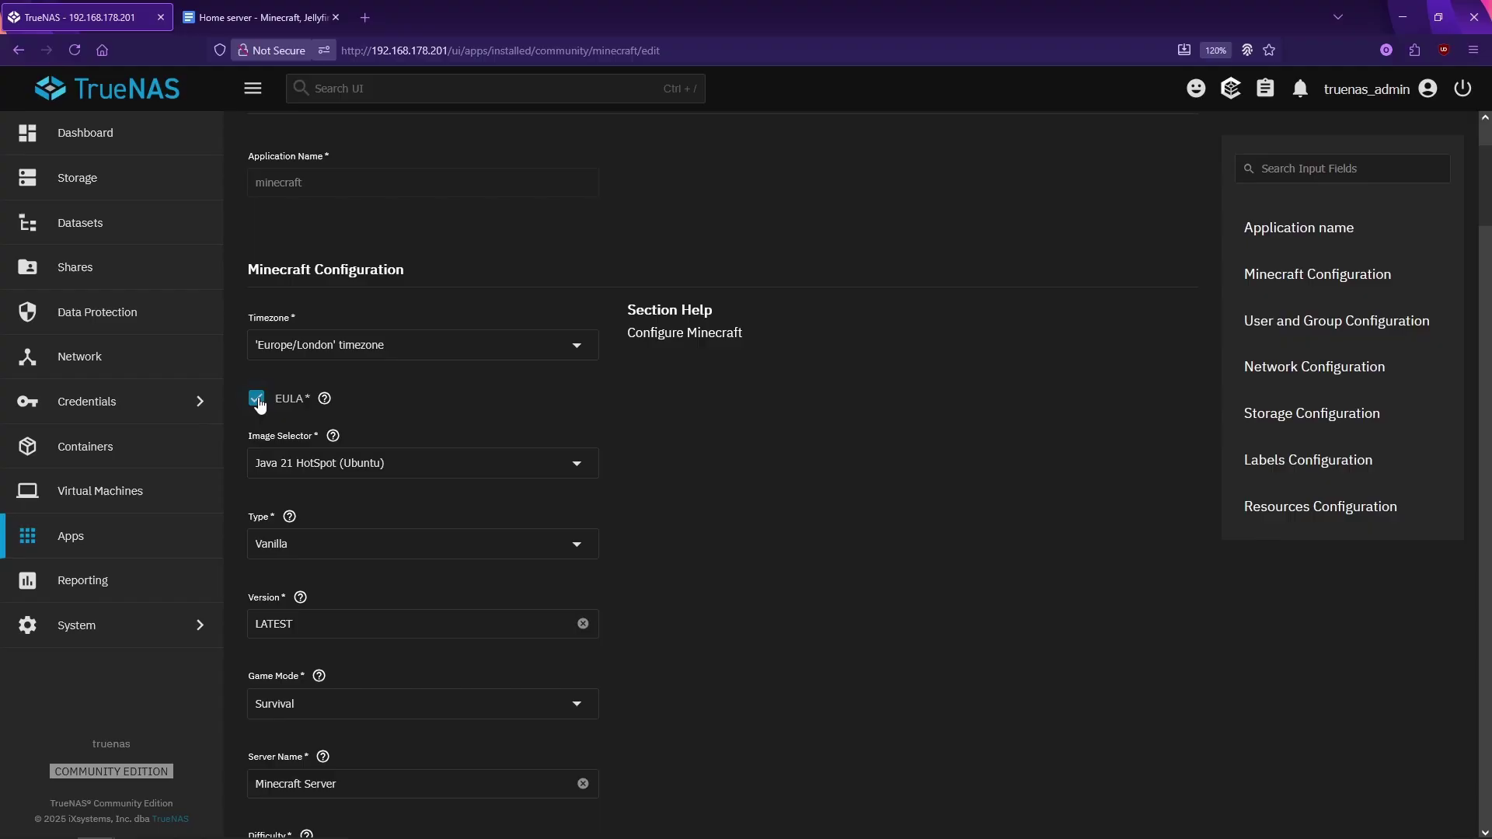
left_click(325, 399)
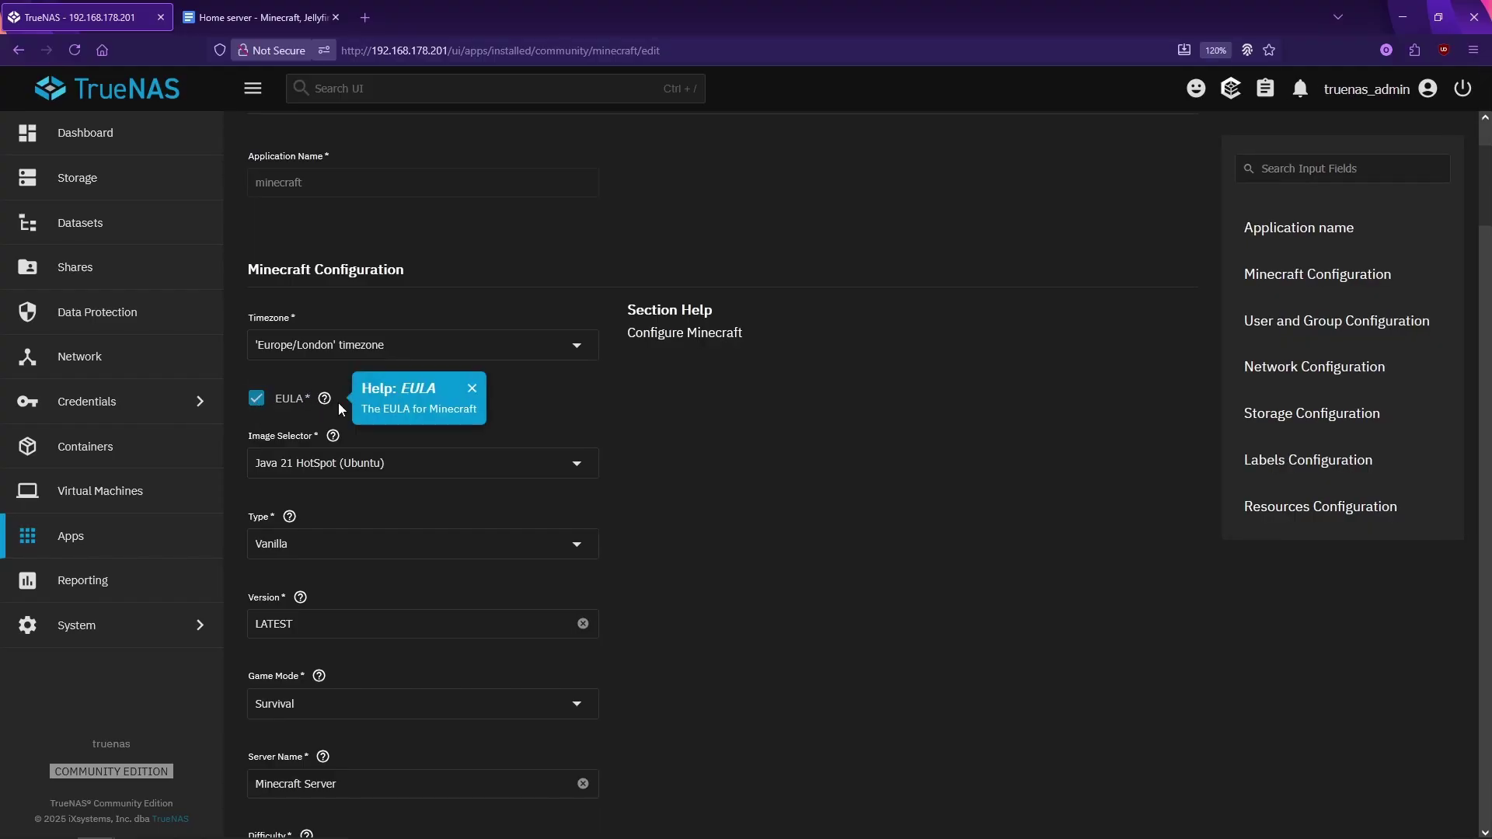
left_click(566, 420)
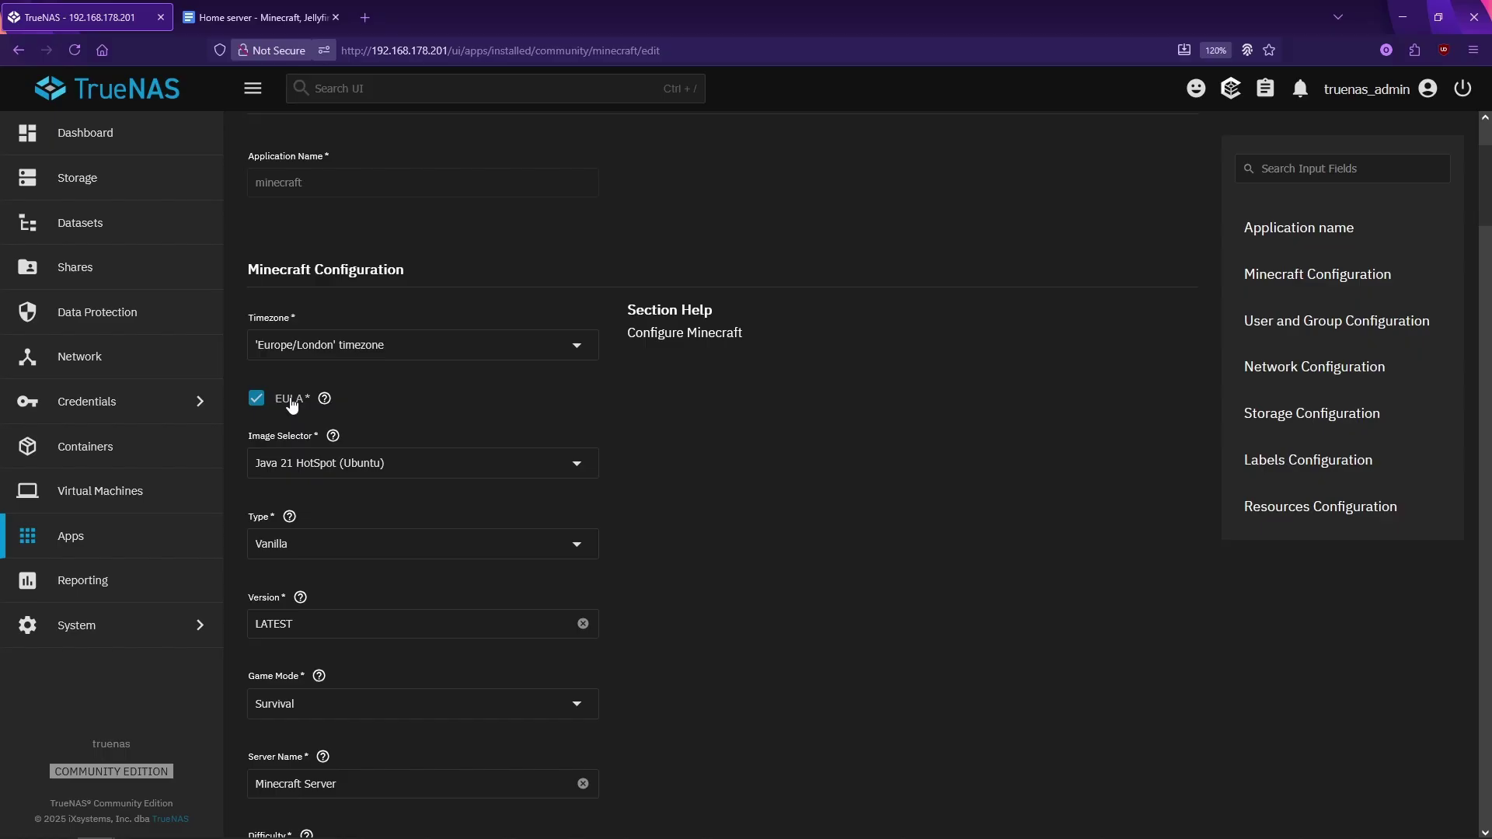
scroll(440, 434, "down", 2)
left_click(412, 375)
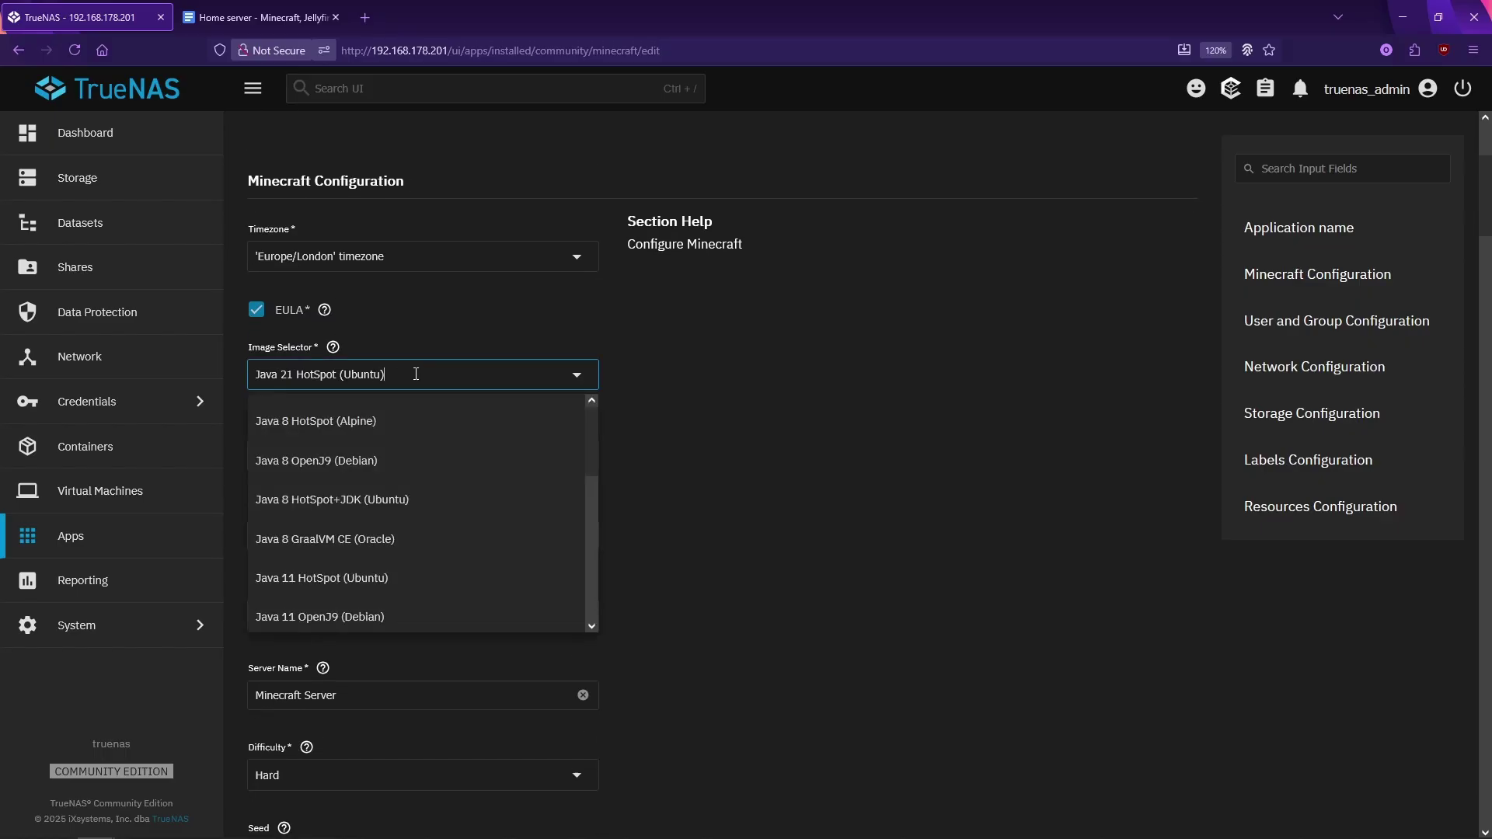
left_click(600, 443)
scroll(403, 412, "down", 2)
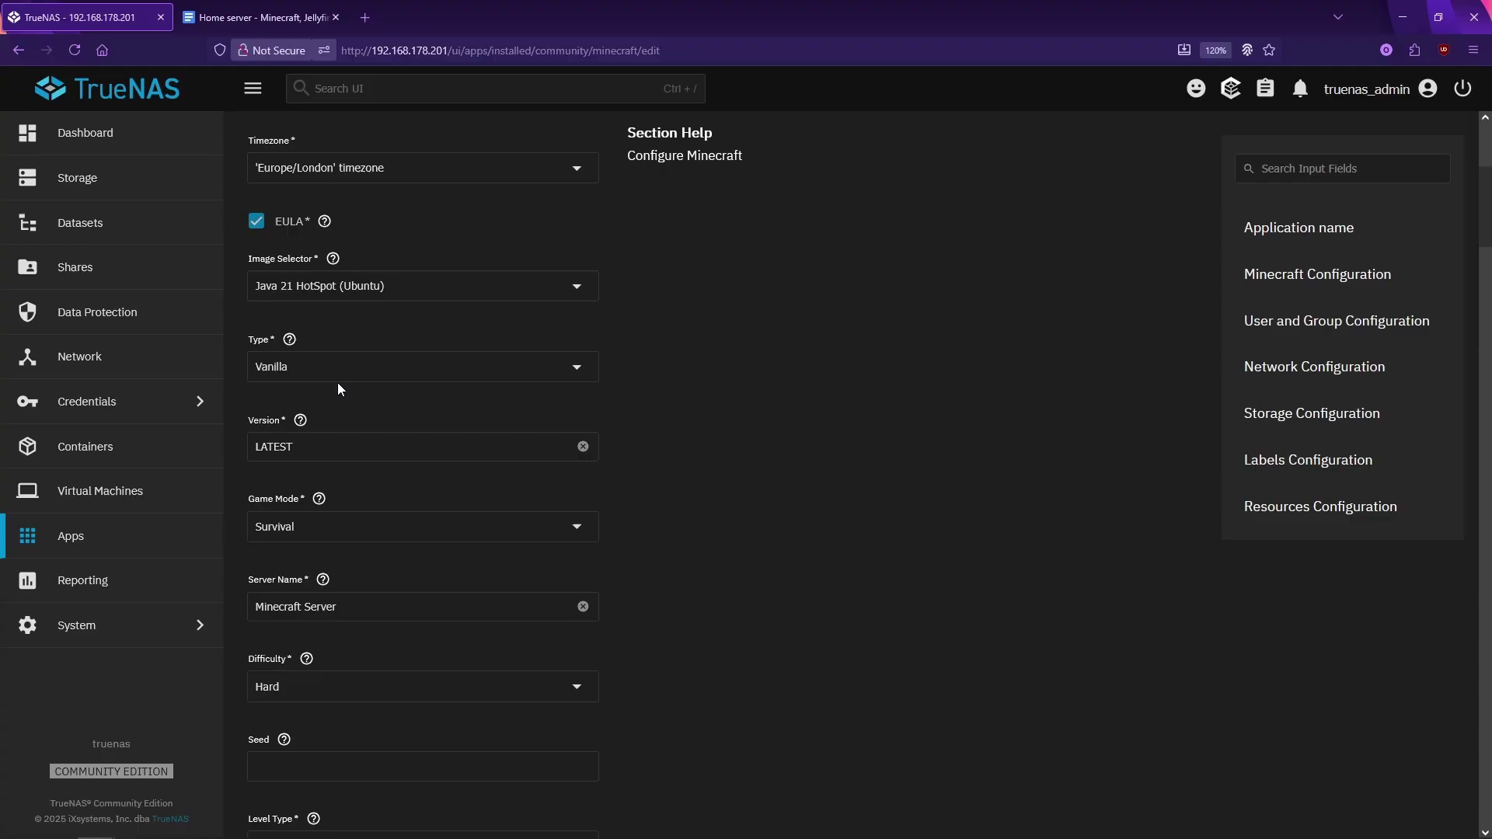
scroll(337, 382, "down", 2)
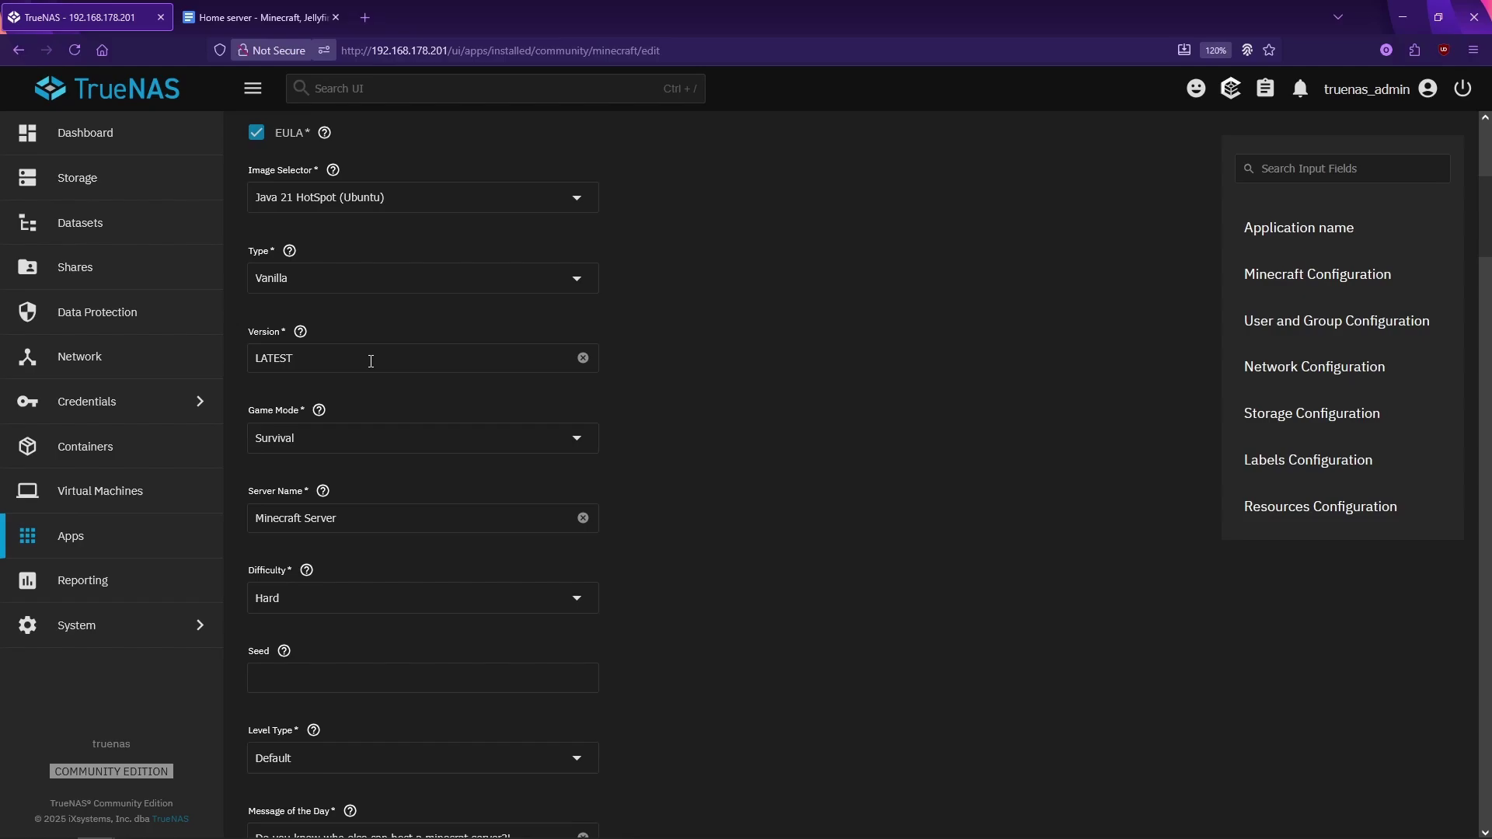
scroll(372, 360, "down", 3)
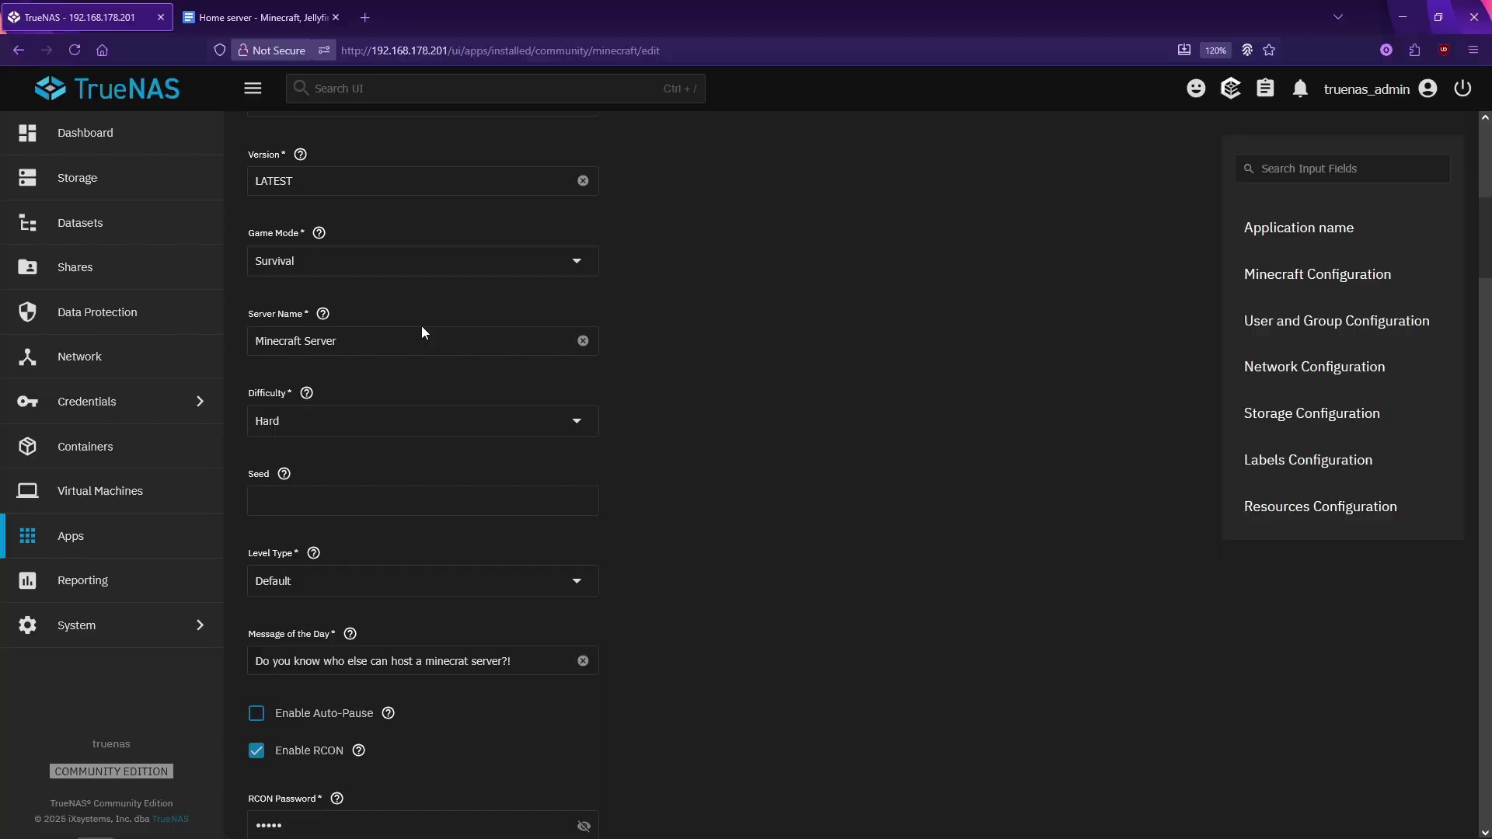
scroll(376, 354, "down", 3)
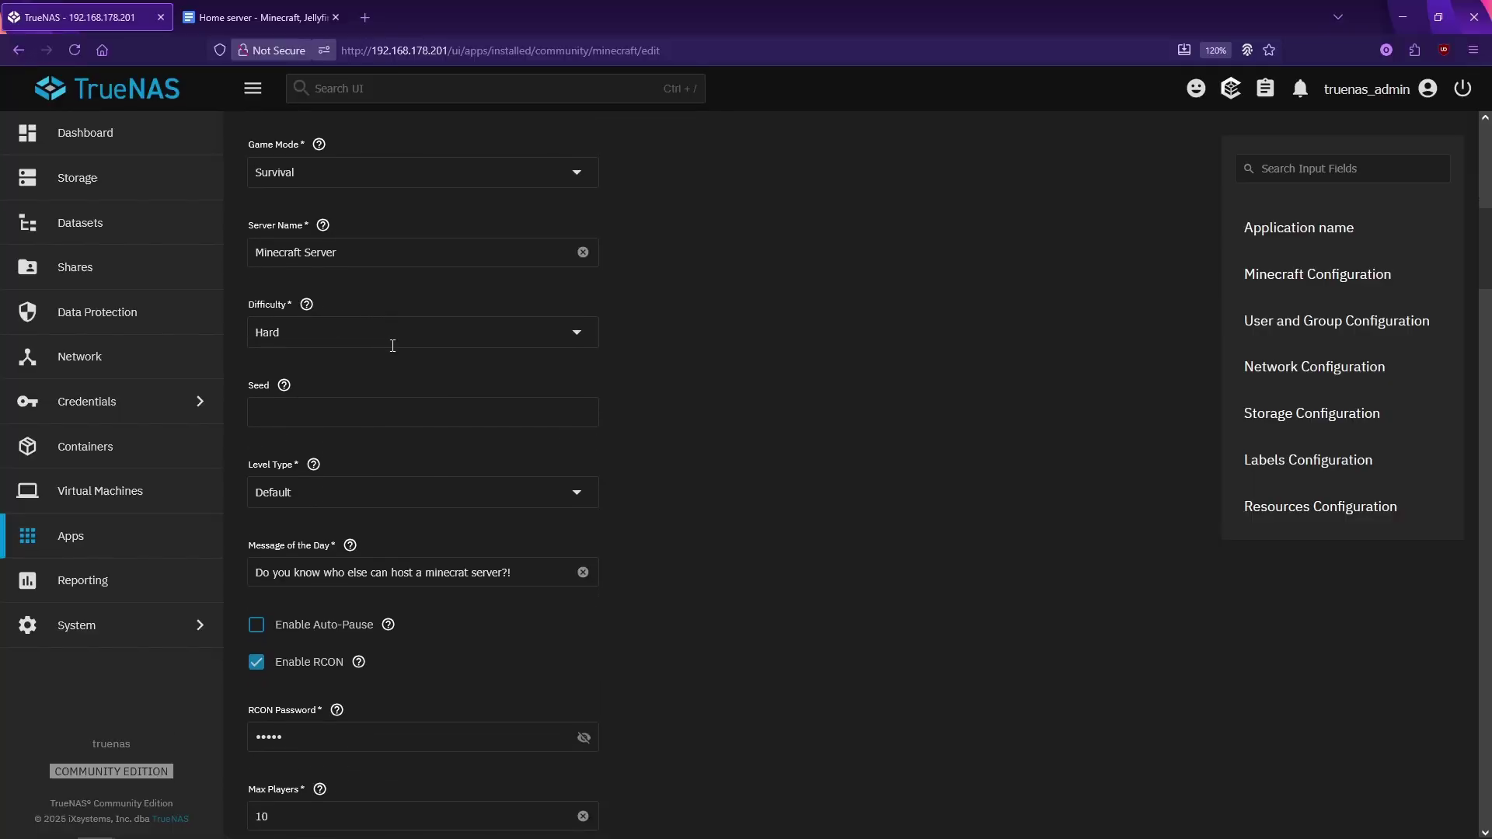
scroll(361, 364, "down", 4)
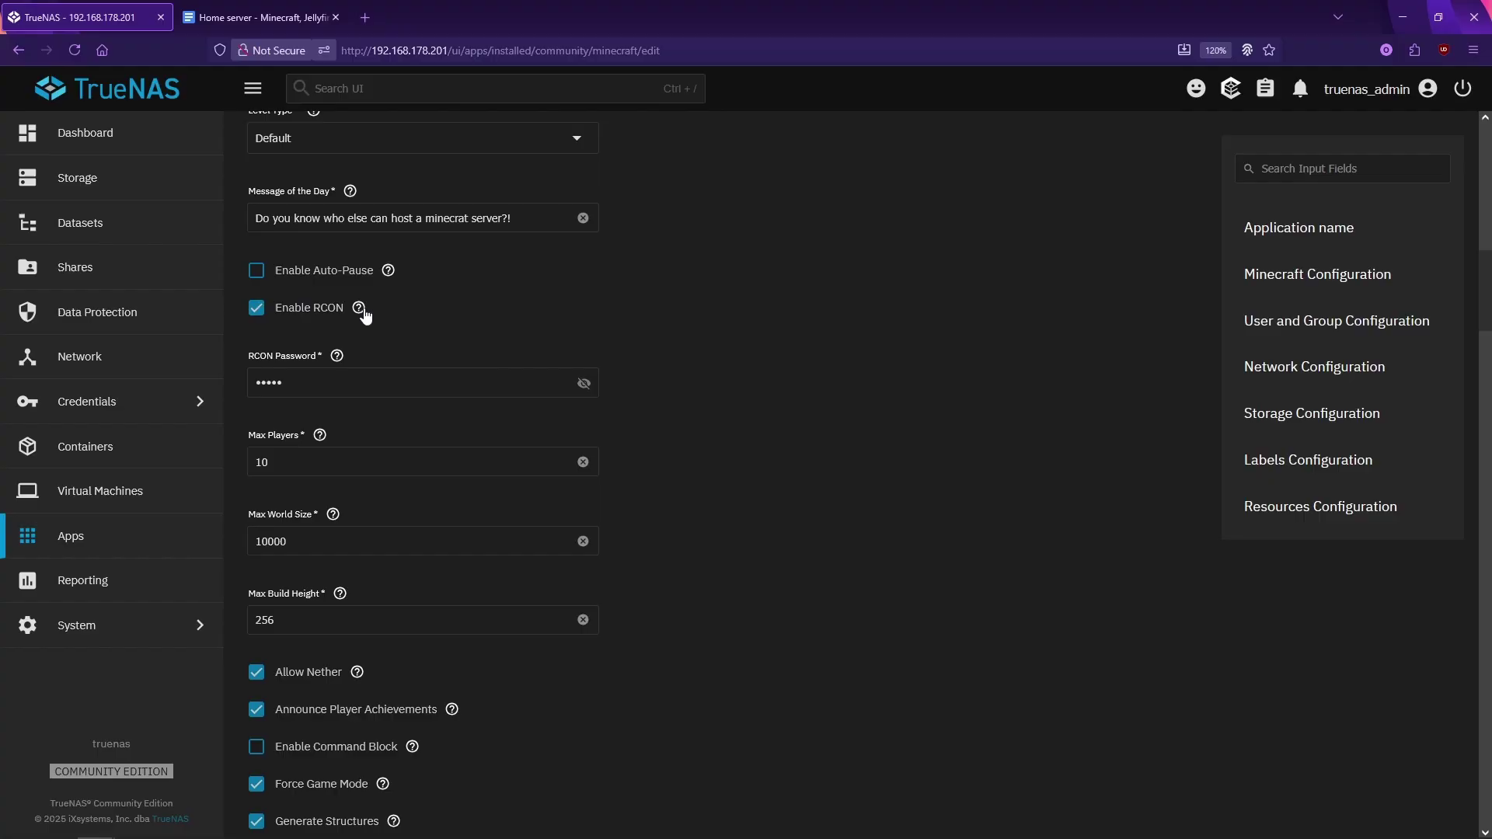
left_click(359, 308)
scroll(436, 341, "down", 1)
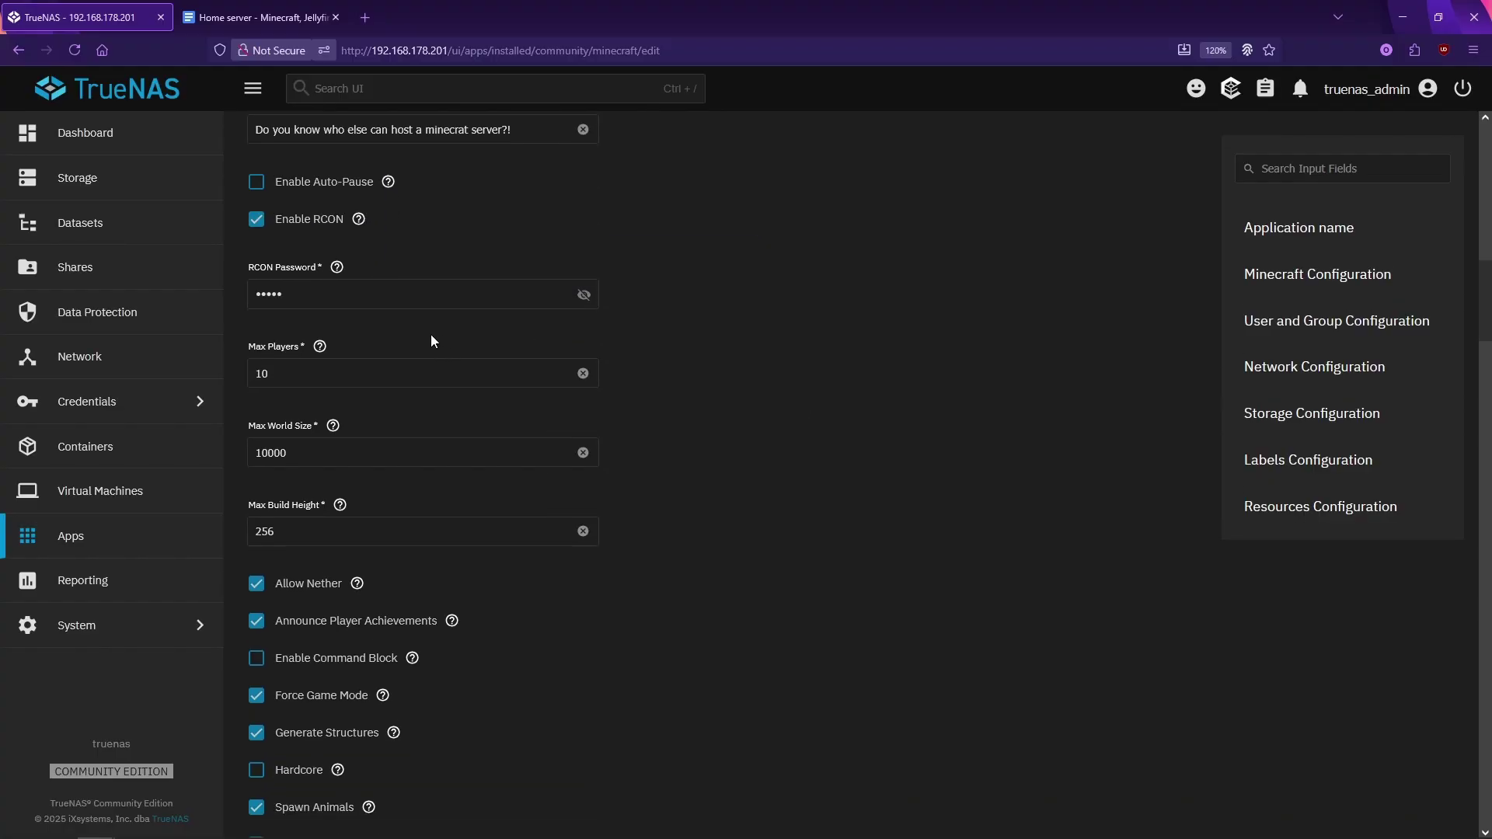
scroll(366, 318, "down", 1)
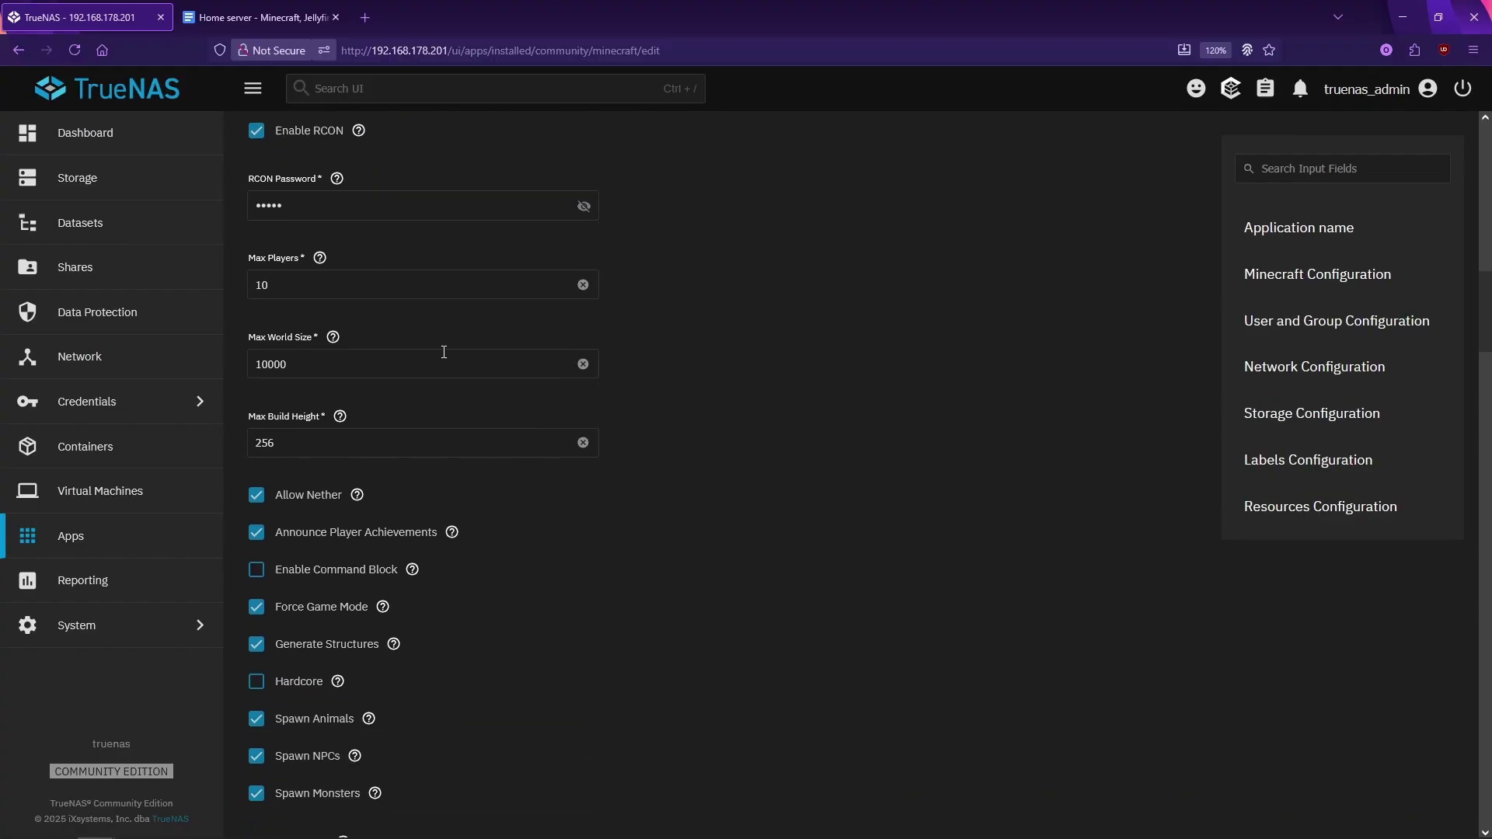
scroll(404, 342, "down", 1)
scroll(357, 305, "down", 4)
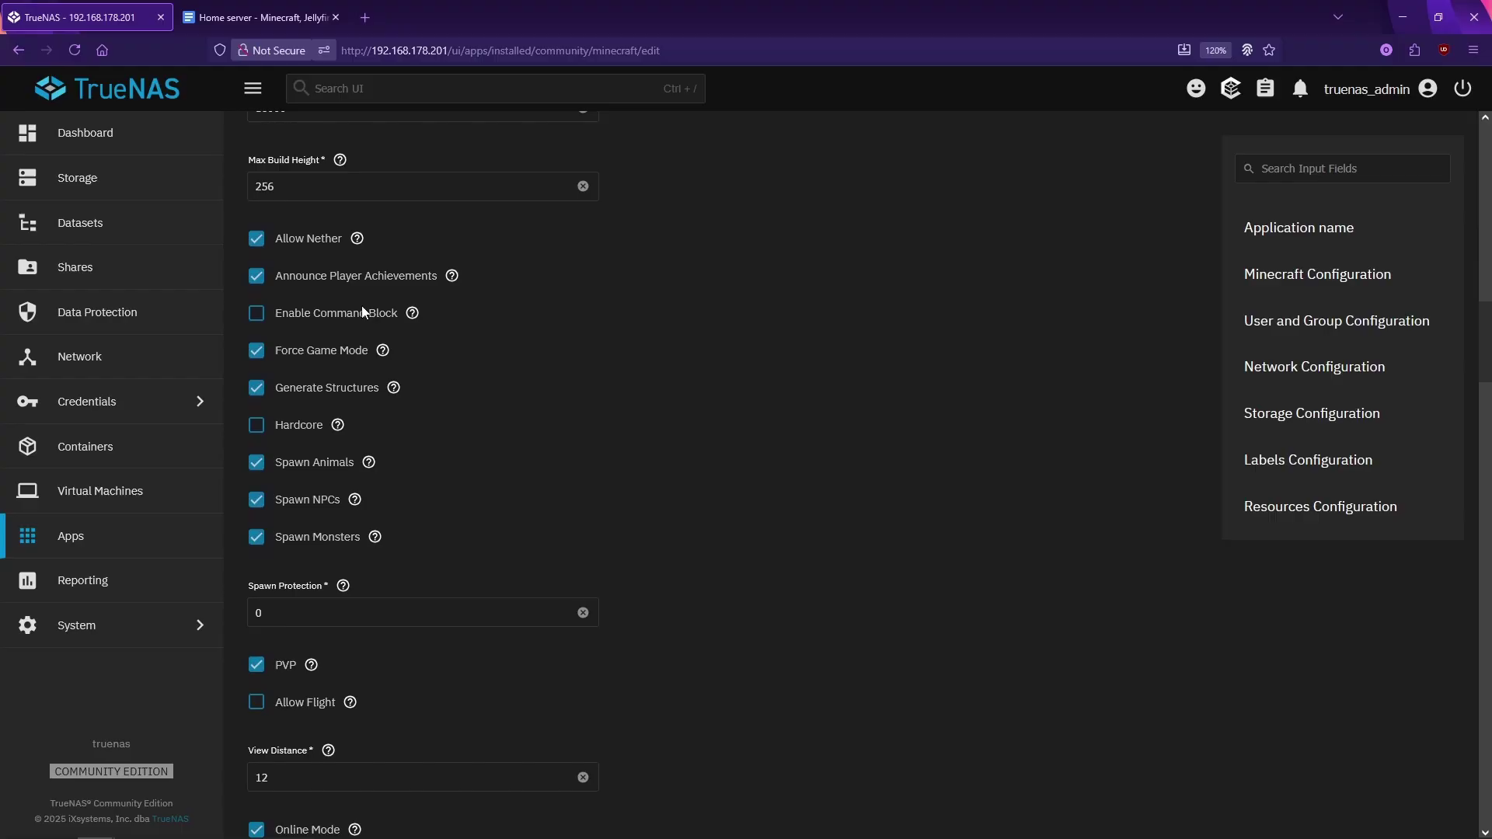
scroll(467, 358, "down", 3)
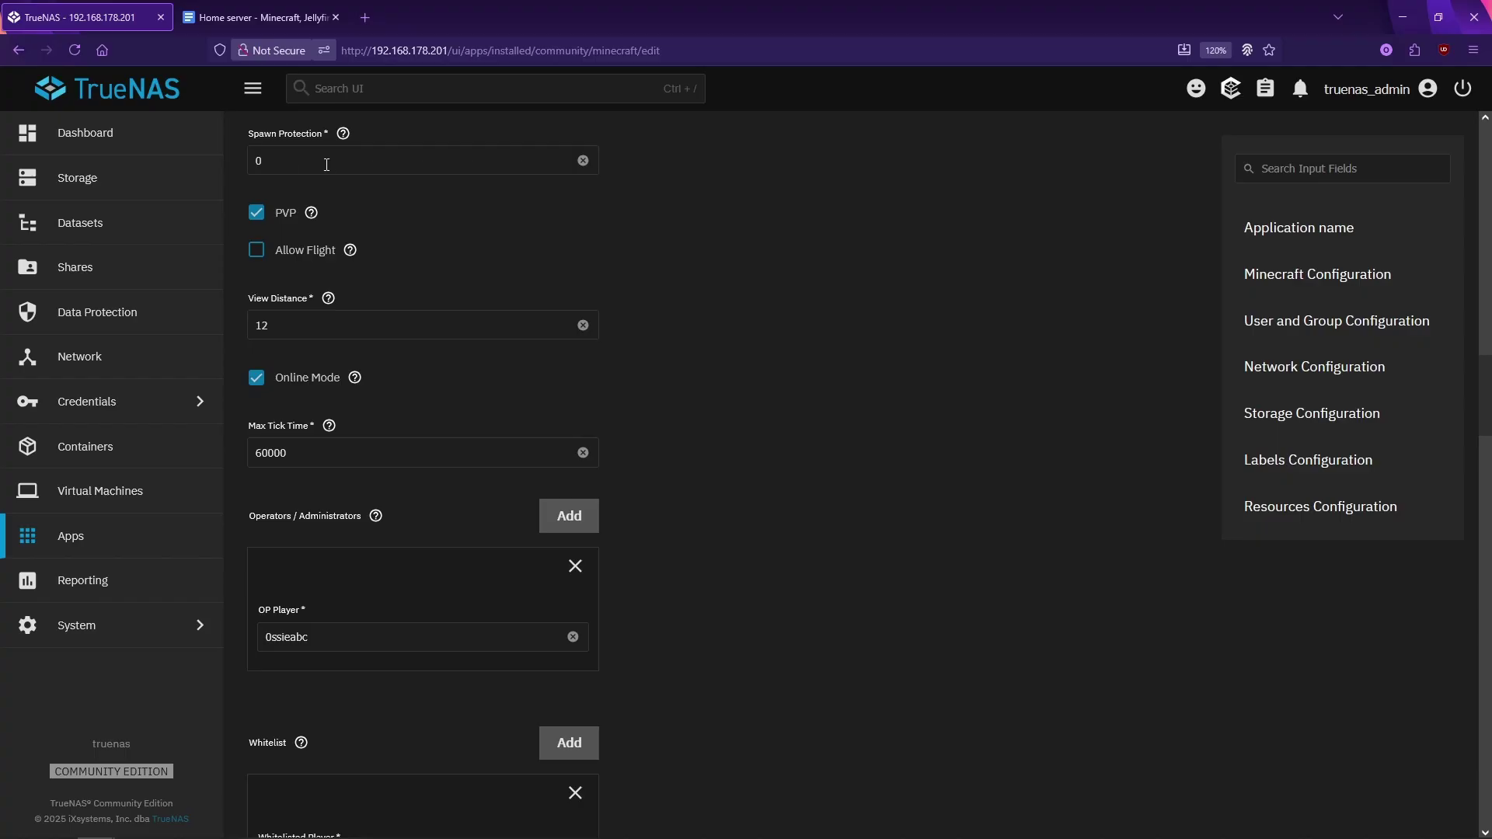
scroll(365, 262, "down", 2)
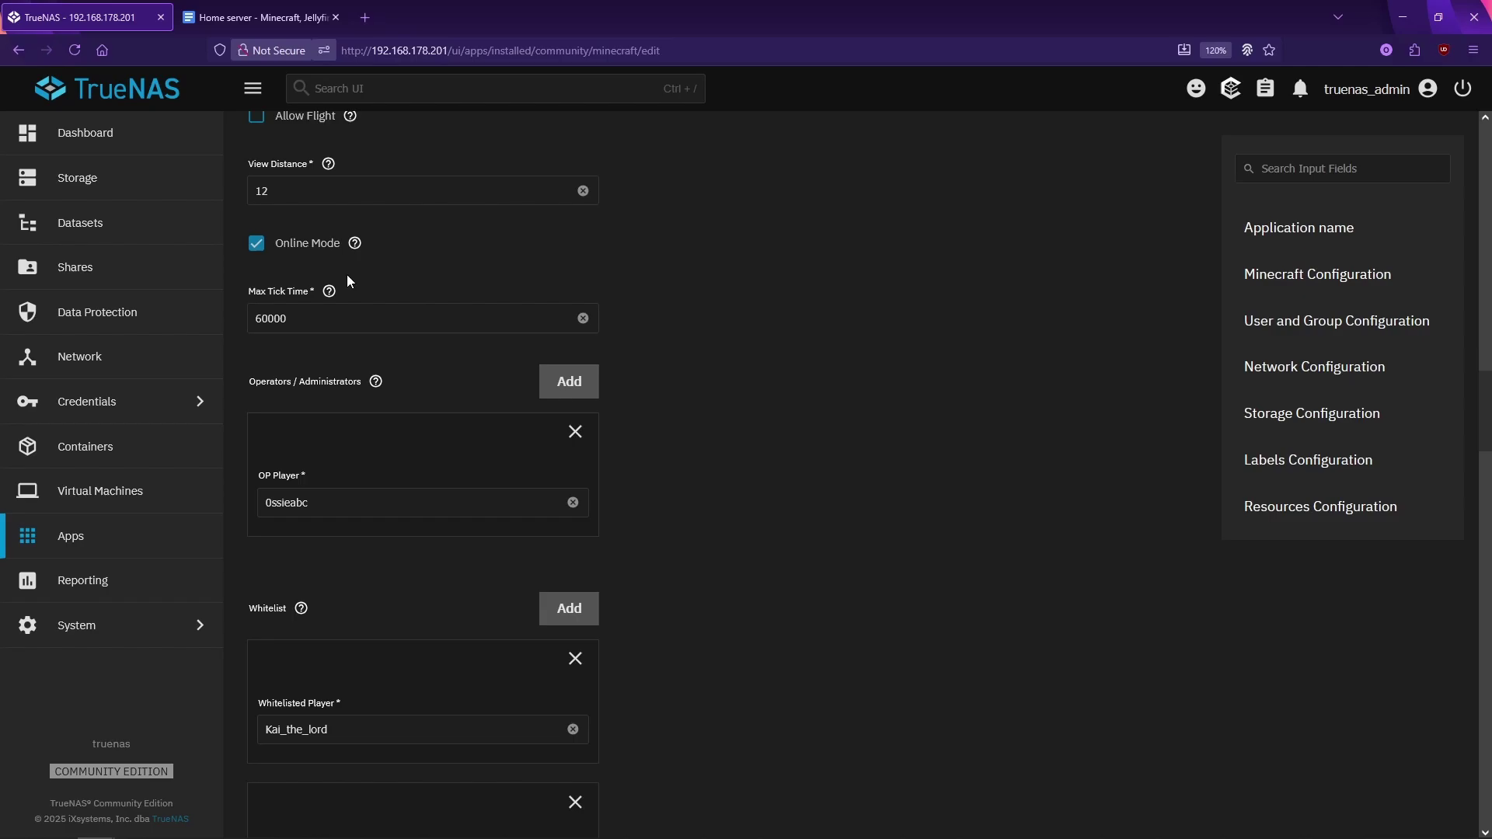
scroll(348, 281, "up", 1)
left_click(354, 289)
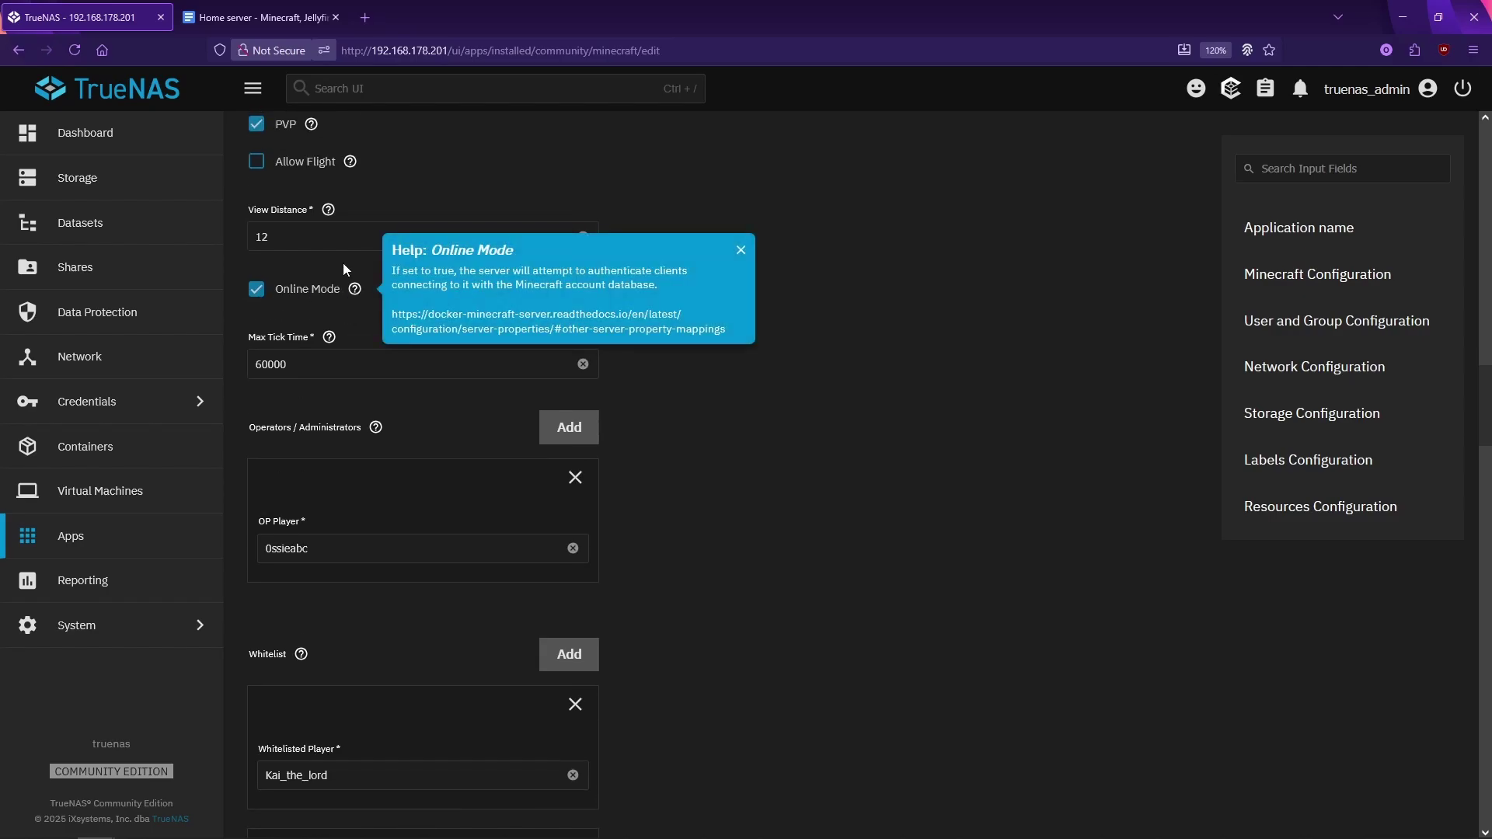
left_click(343, 263)
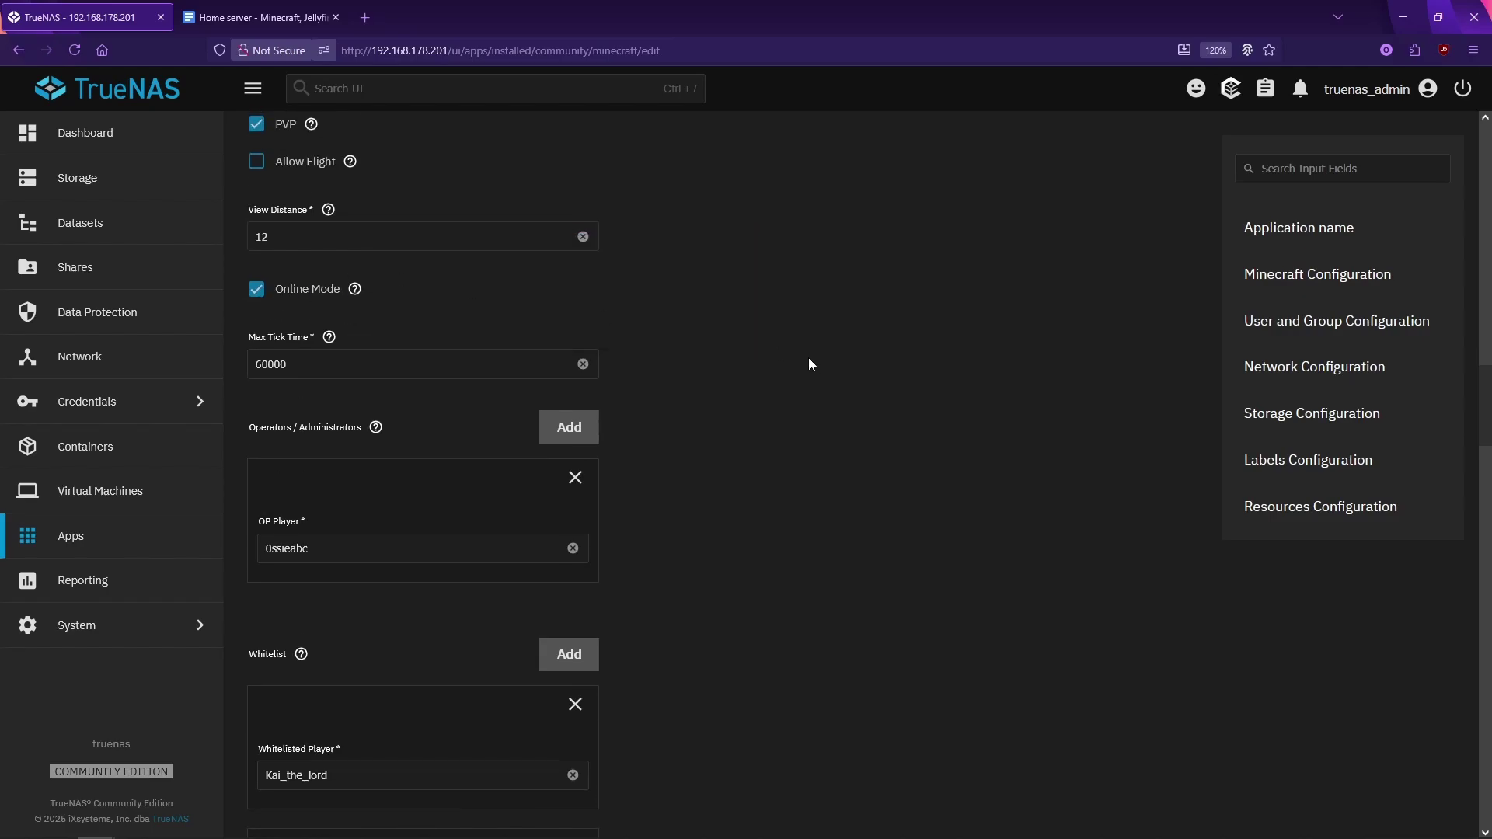
scroll(744, 361, "down", 2)
scroll(739, 361, "down", 2)
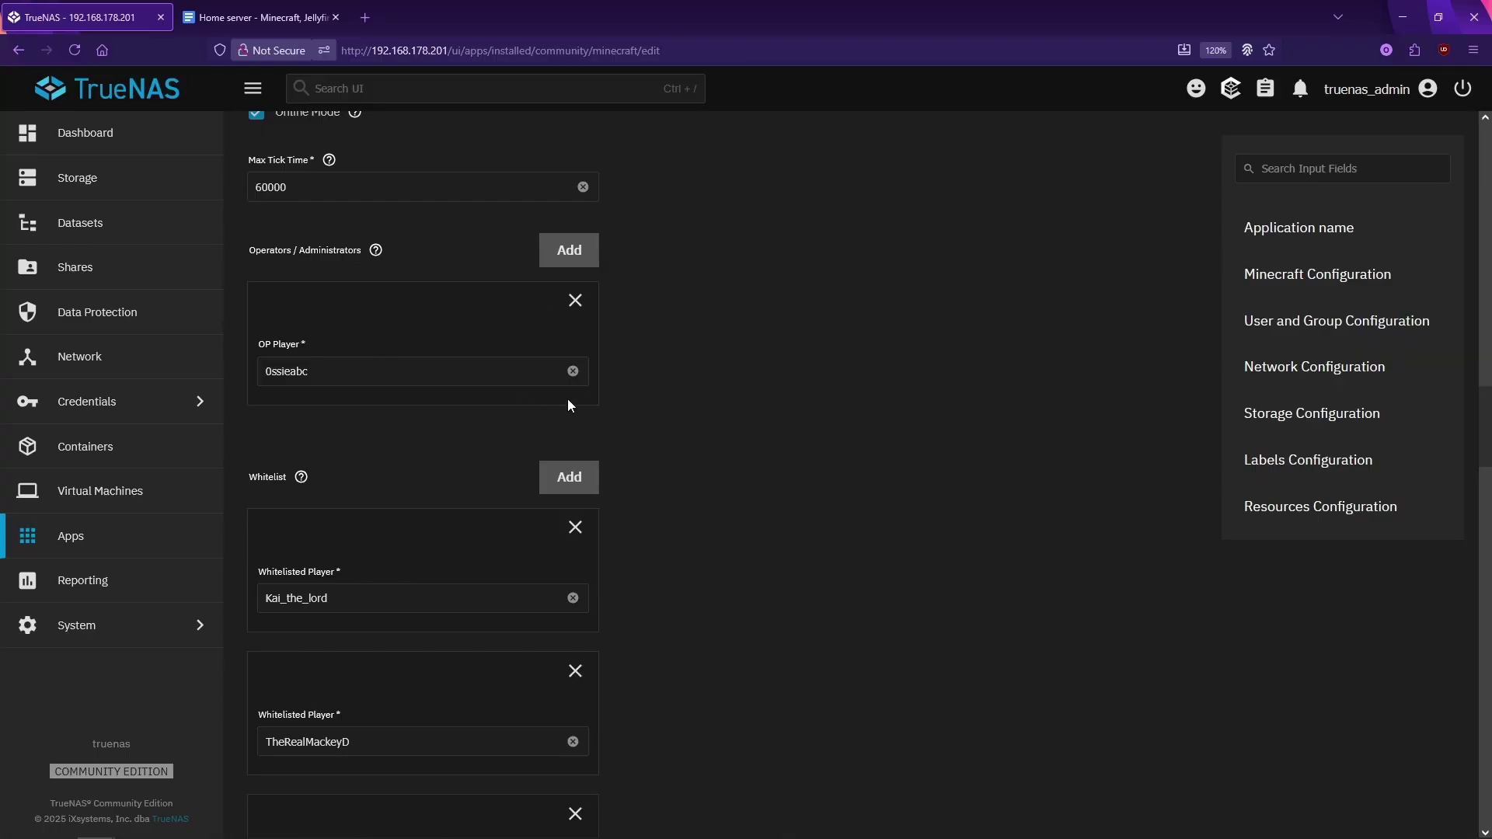
scroll(567, 399, "down", 14)
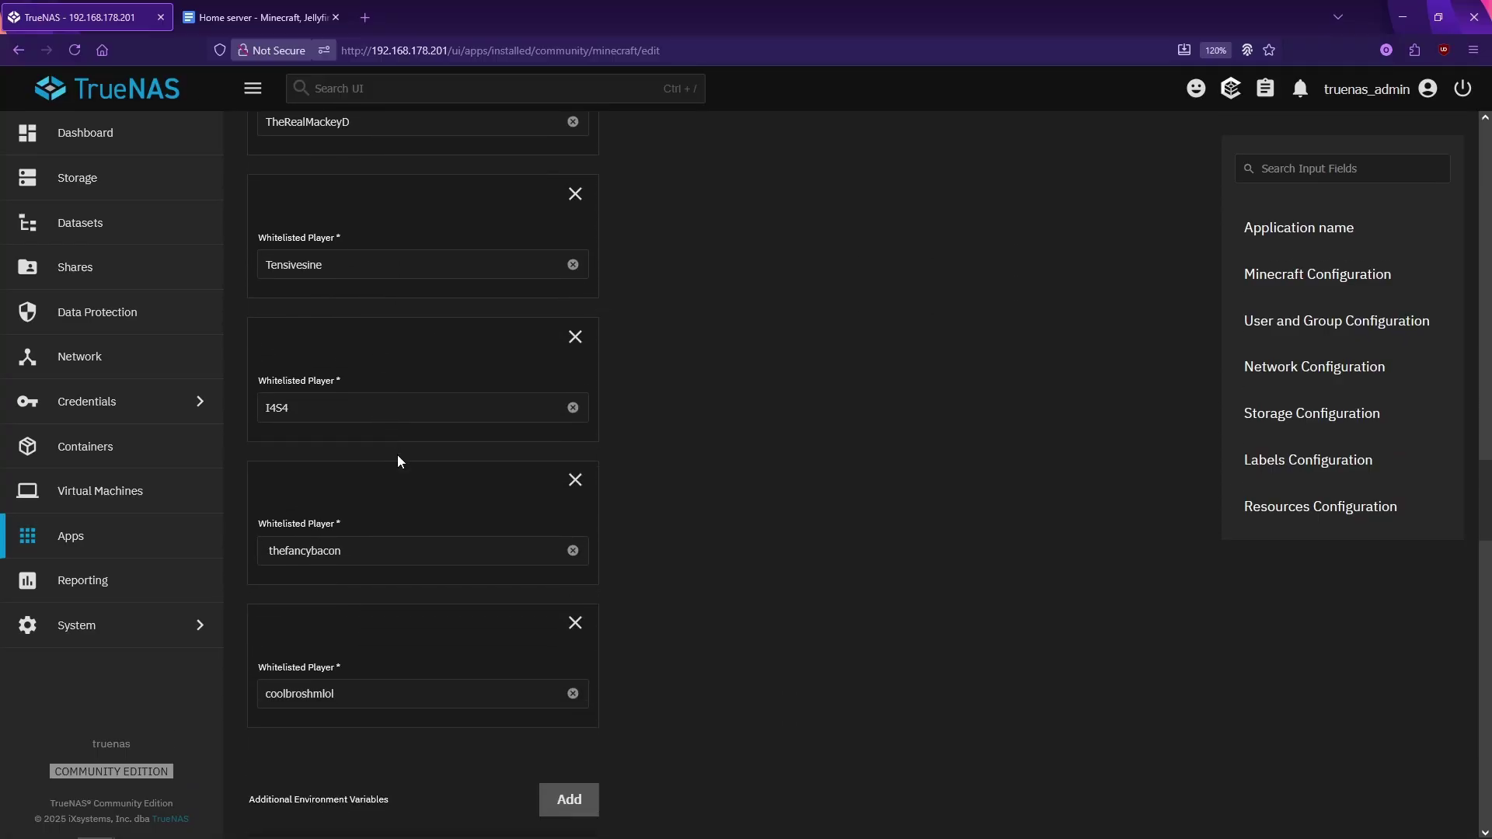
scroll(398, 461, "down", 14)
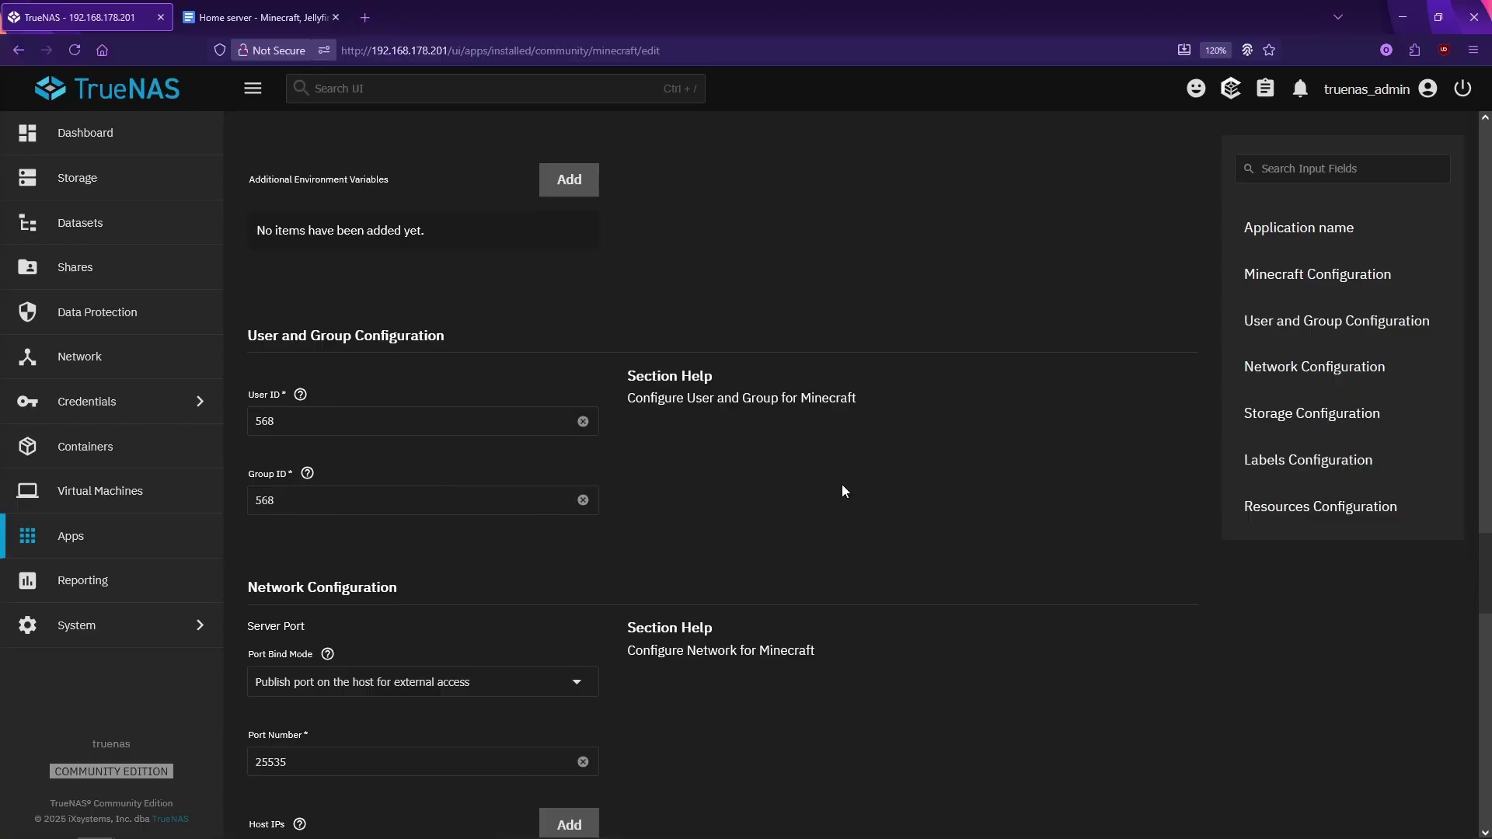
scroll(903, 404, "down", 8)
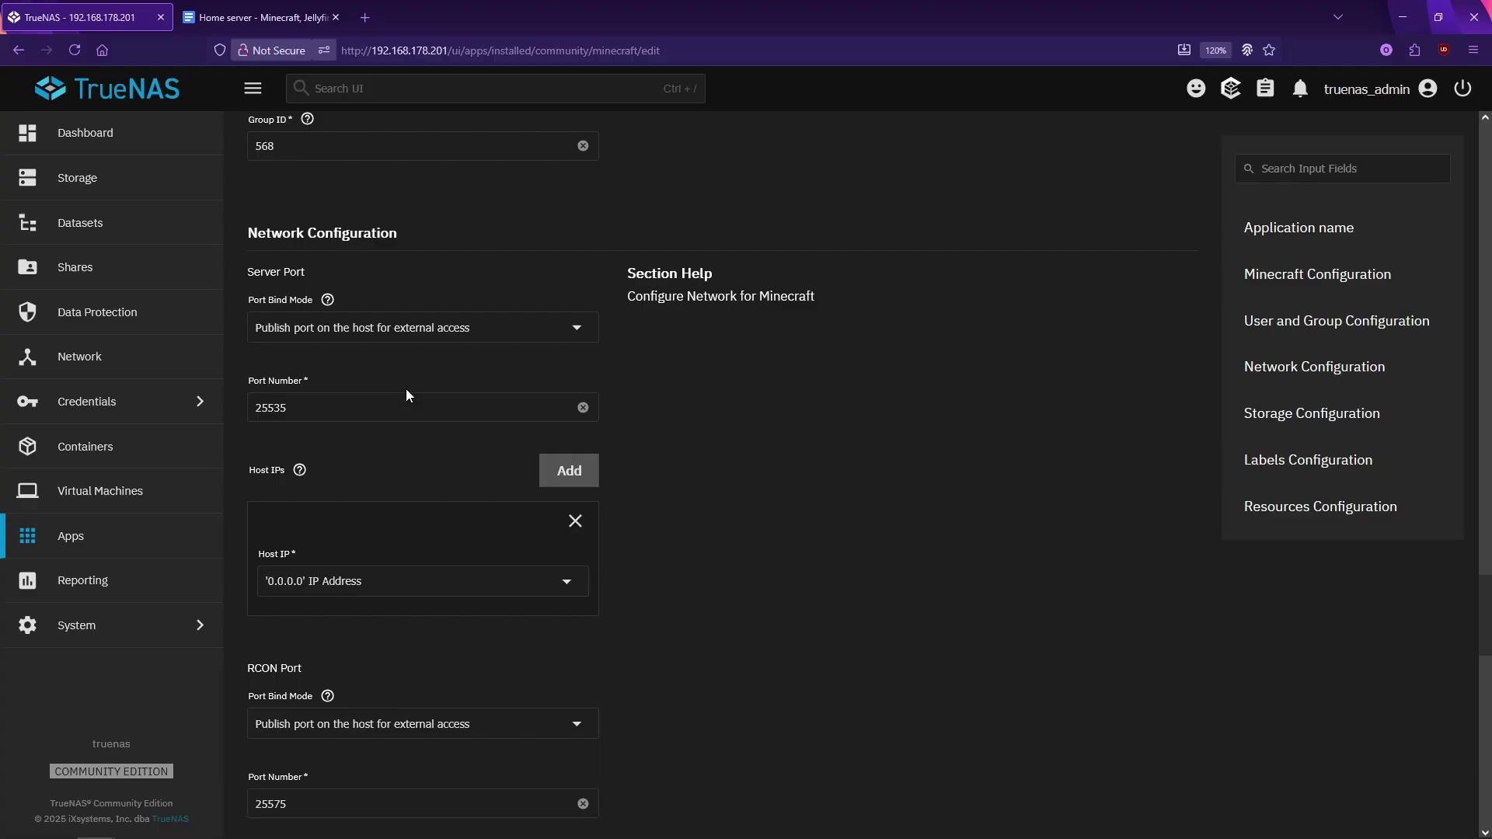
scroll(393, 357, "down", 2)
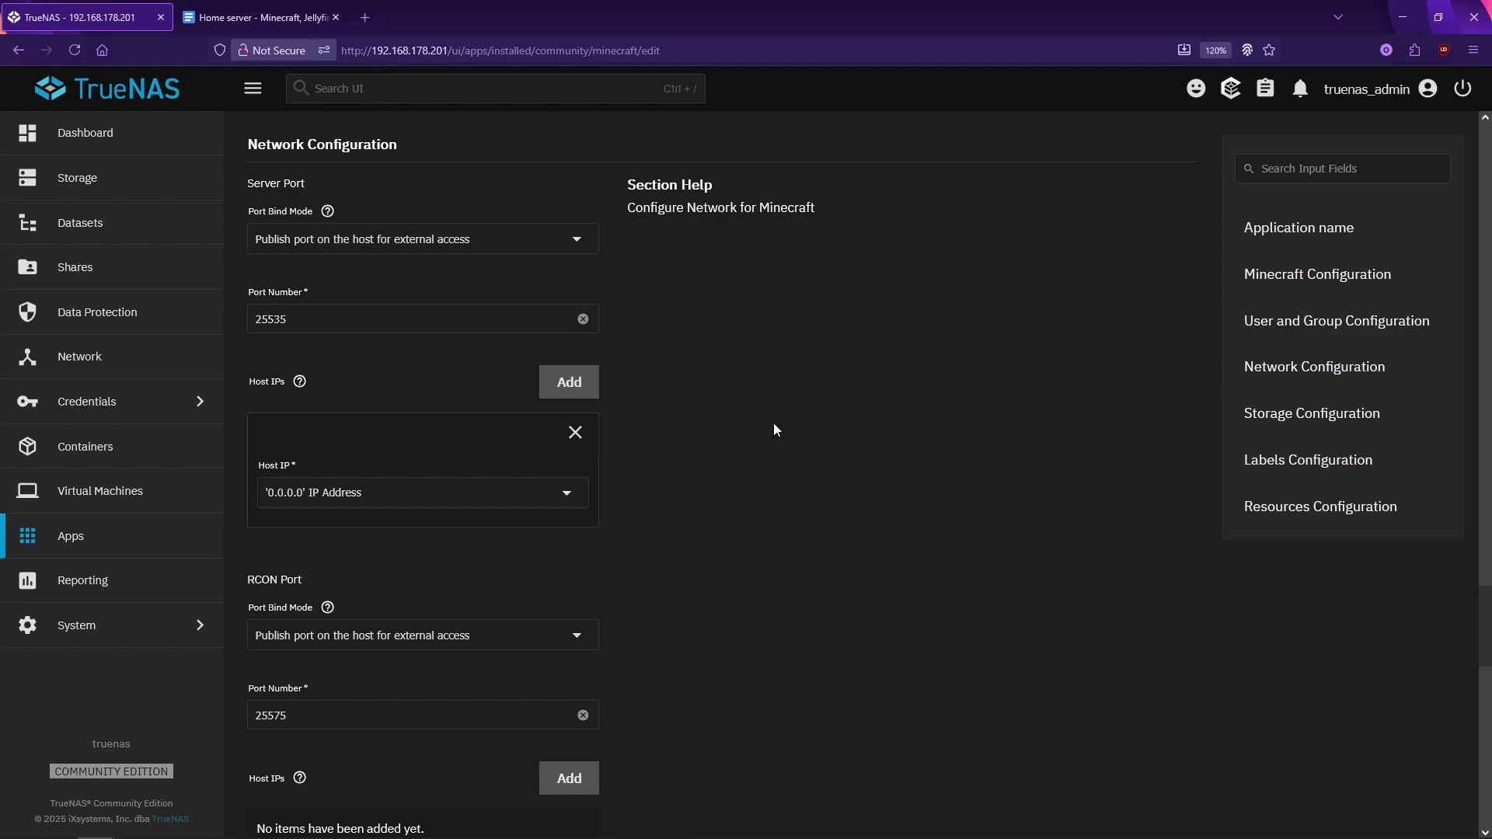
scroll(771, 429, "down", 1)
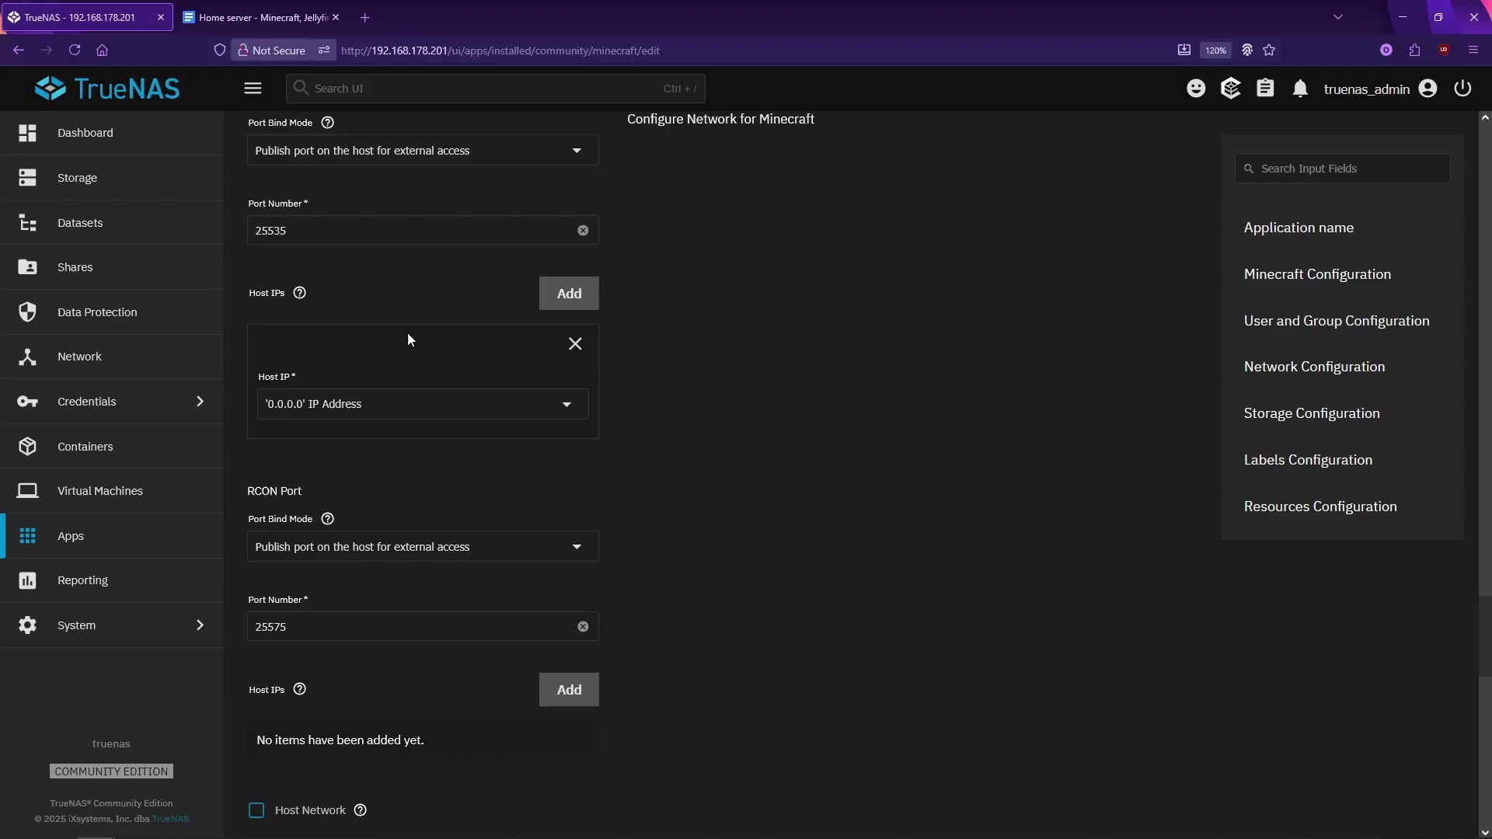
scroll(523, 462, "down", 3)
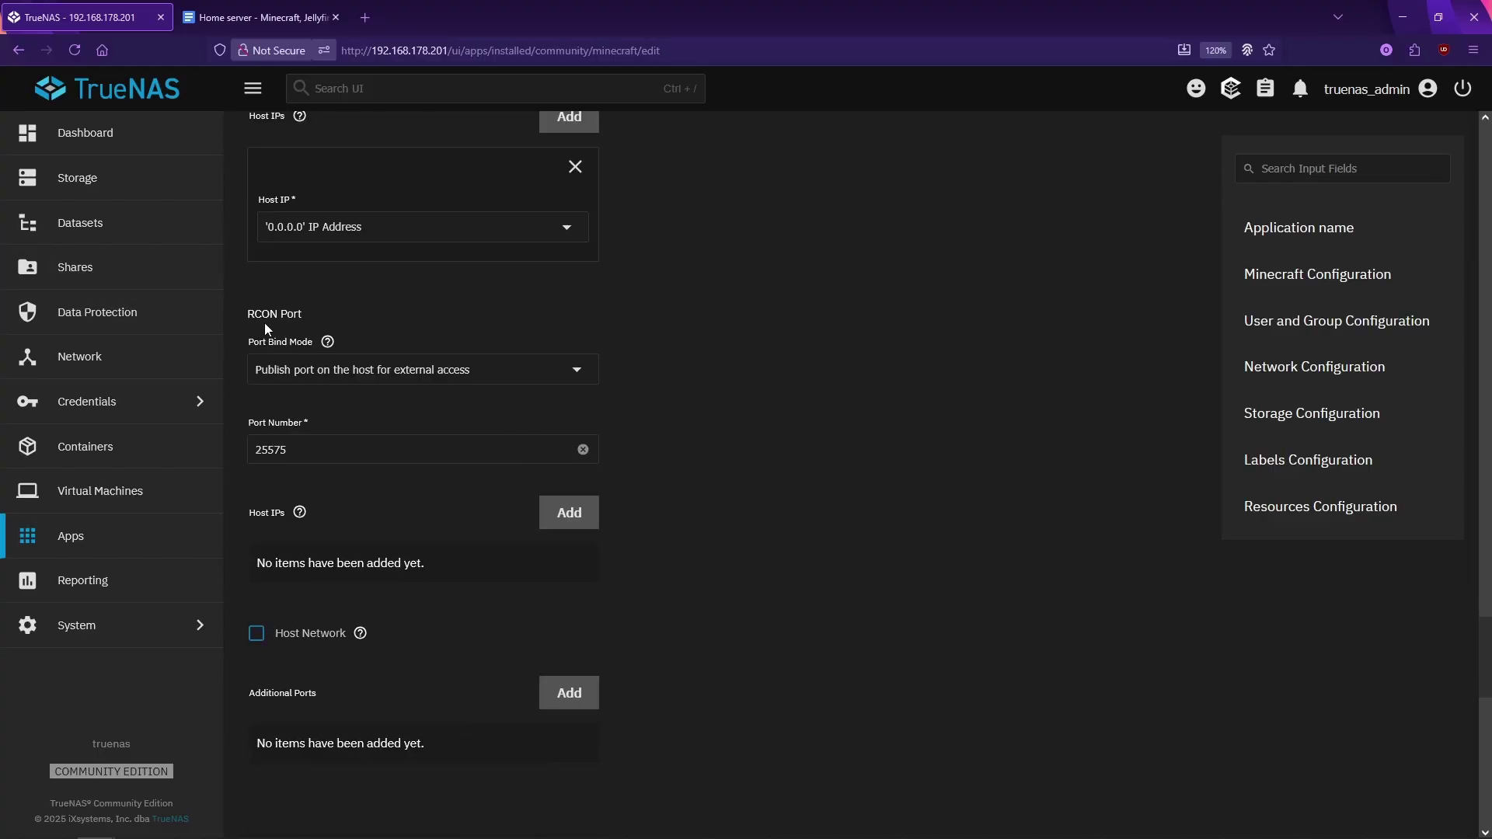
scroll(404, 420, "down", 1)
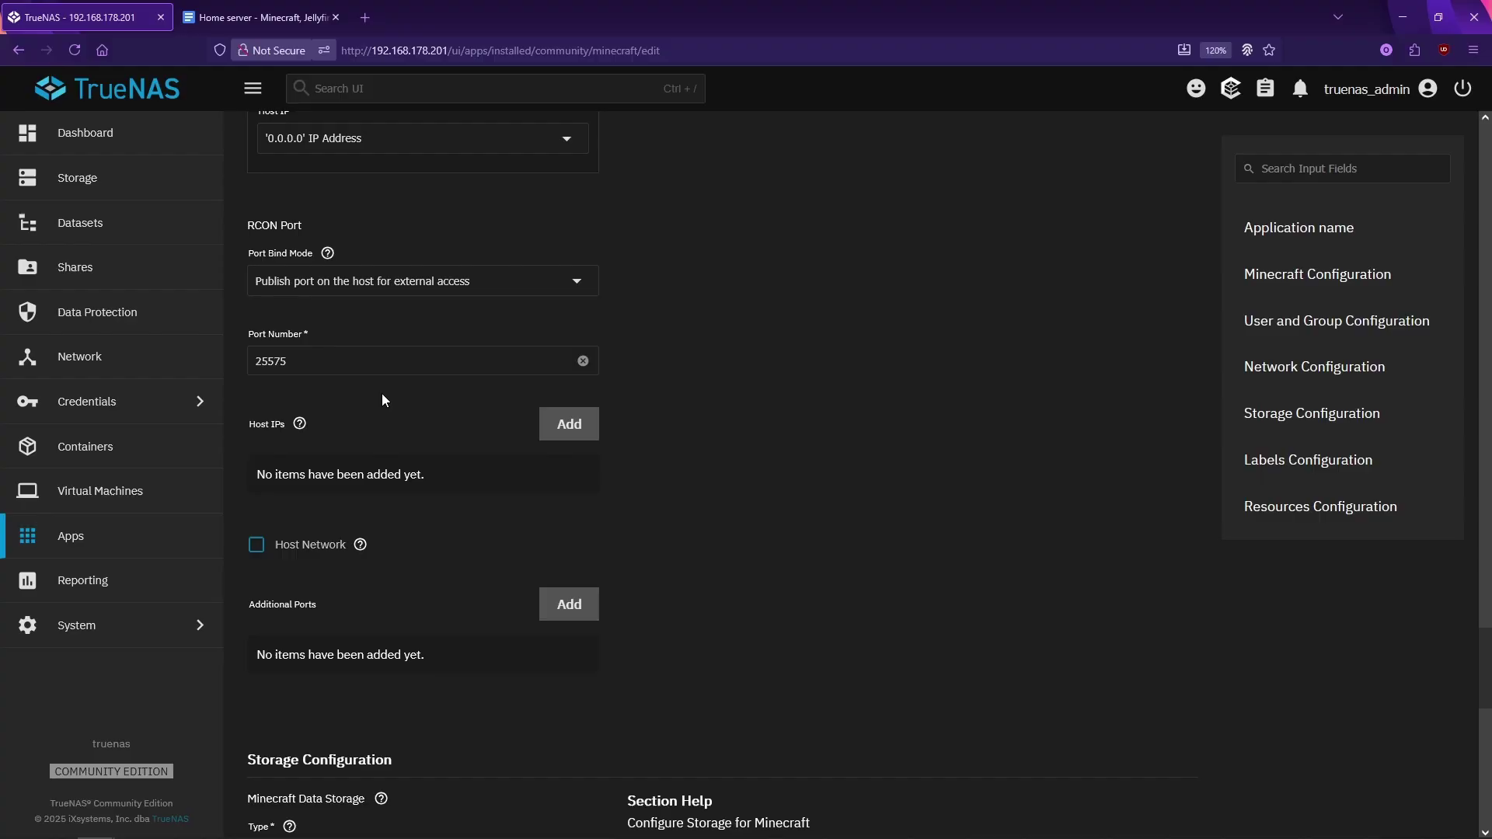
- In Storage Configuration, expand /mnt > Minecraft in the Host Path tree to list its folders
scroll(389, 396, "down", 2)
scroll(464, 423, "down", 1)
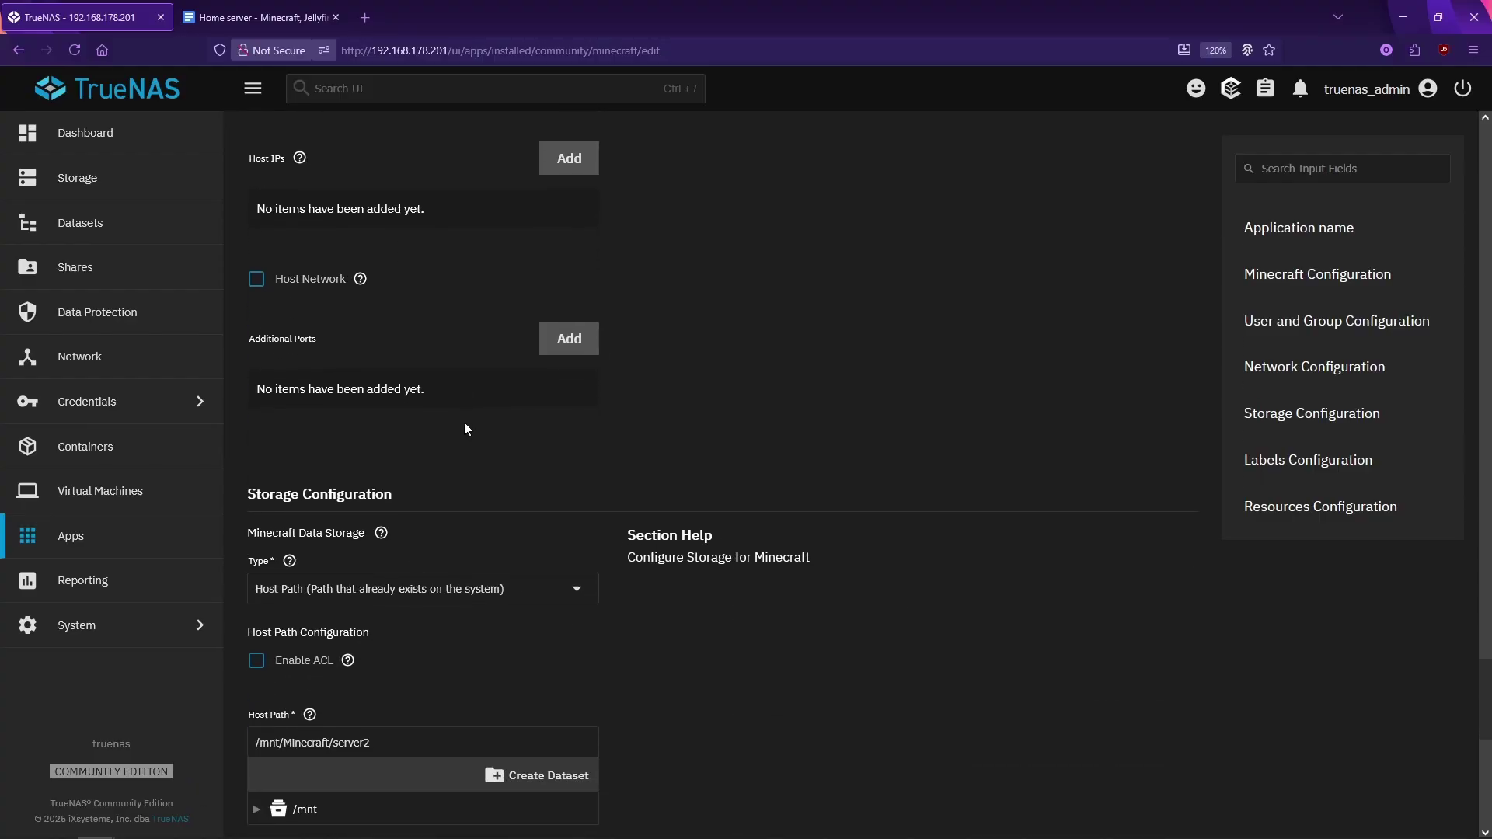
scroll(464, 422, "down", 3)
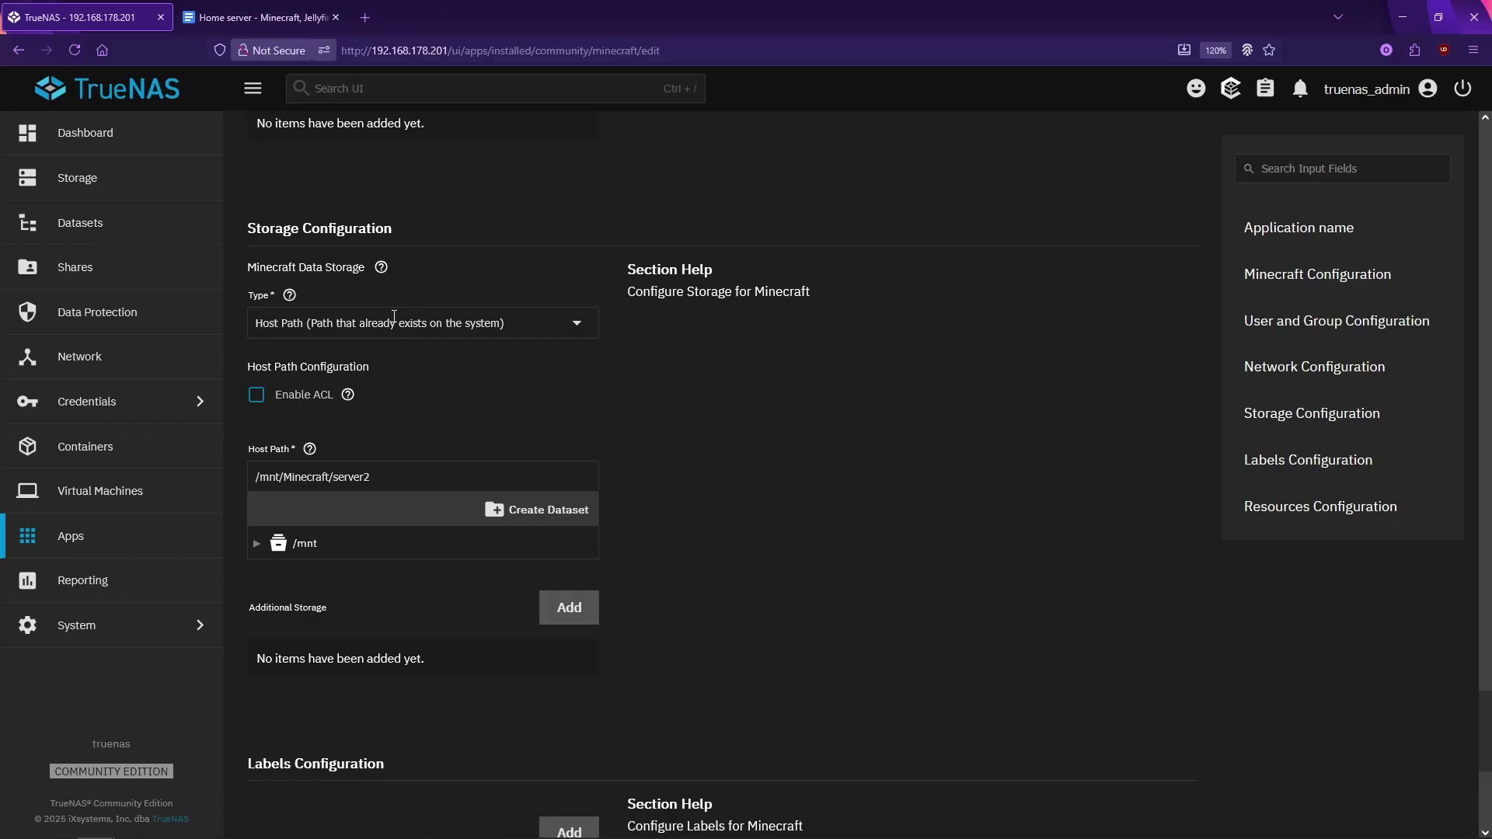
scroll(367, 372, "down", 1)
left_click(254, 454)
scroll(259, 442, "down", 1)
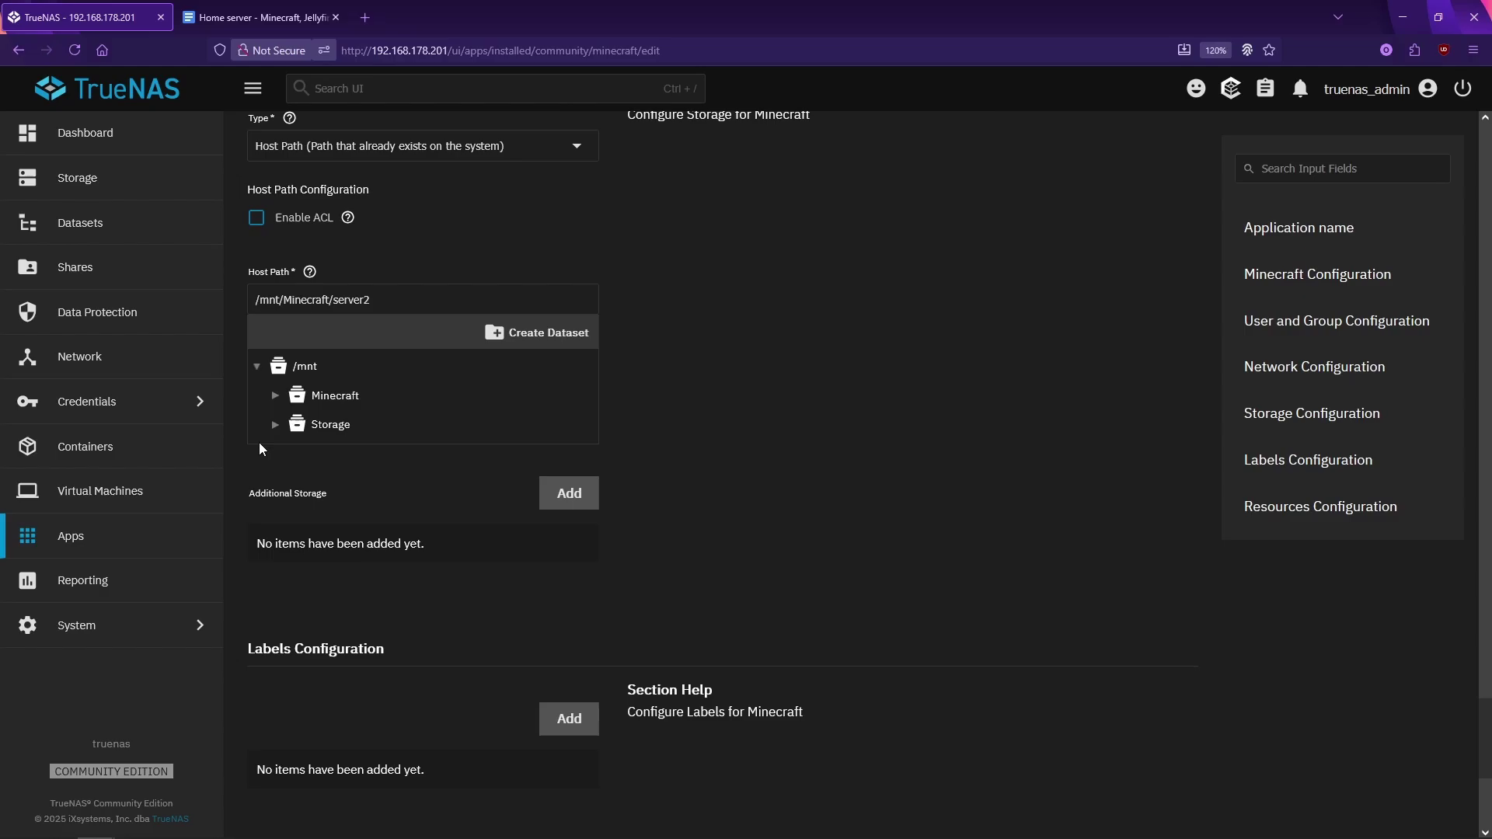
left_click(276, 396)
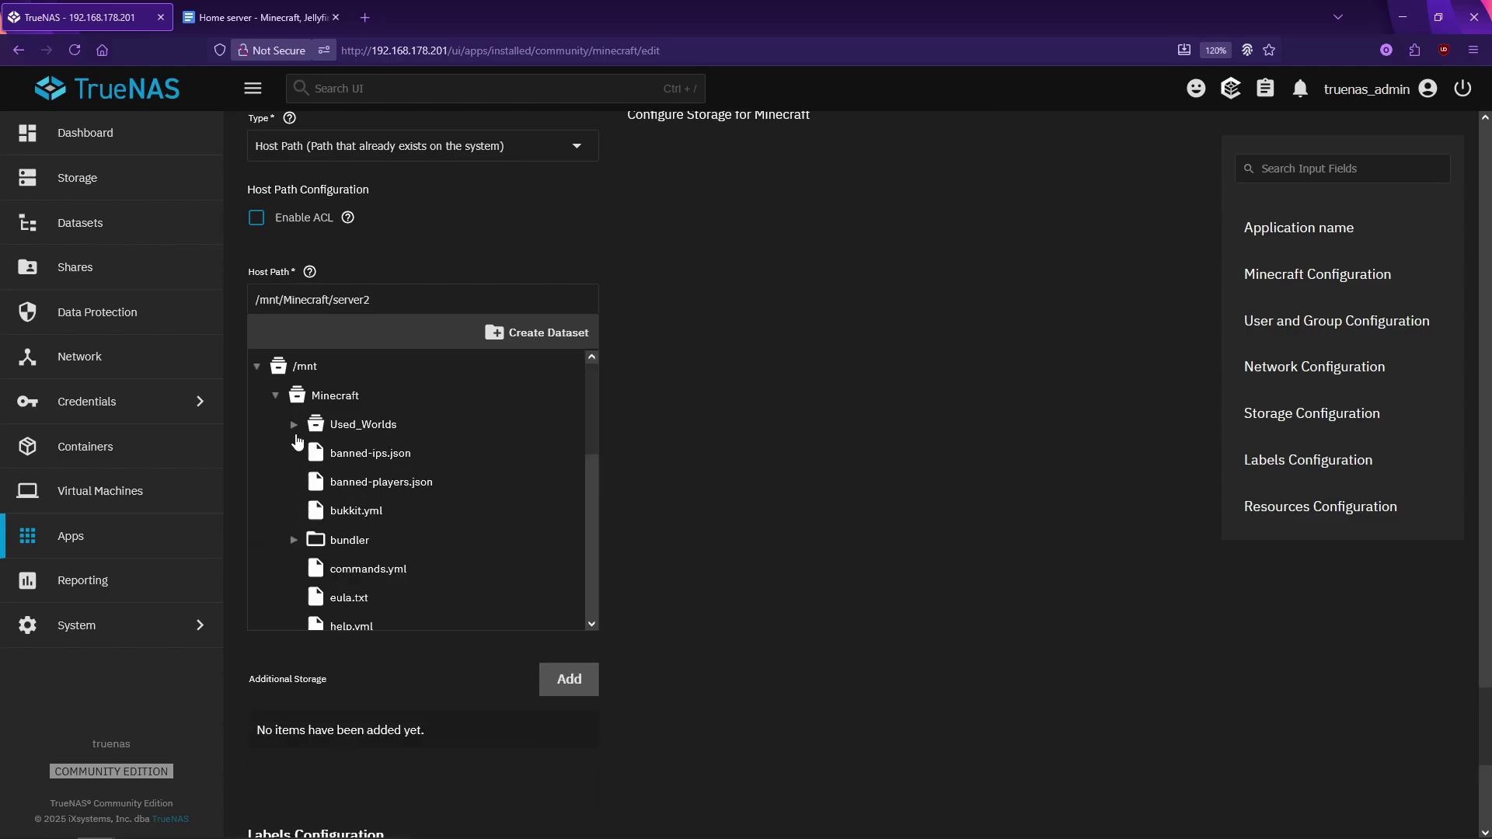
scroll(299, 467, "down", 5)
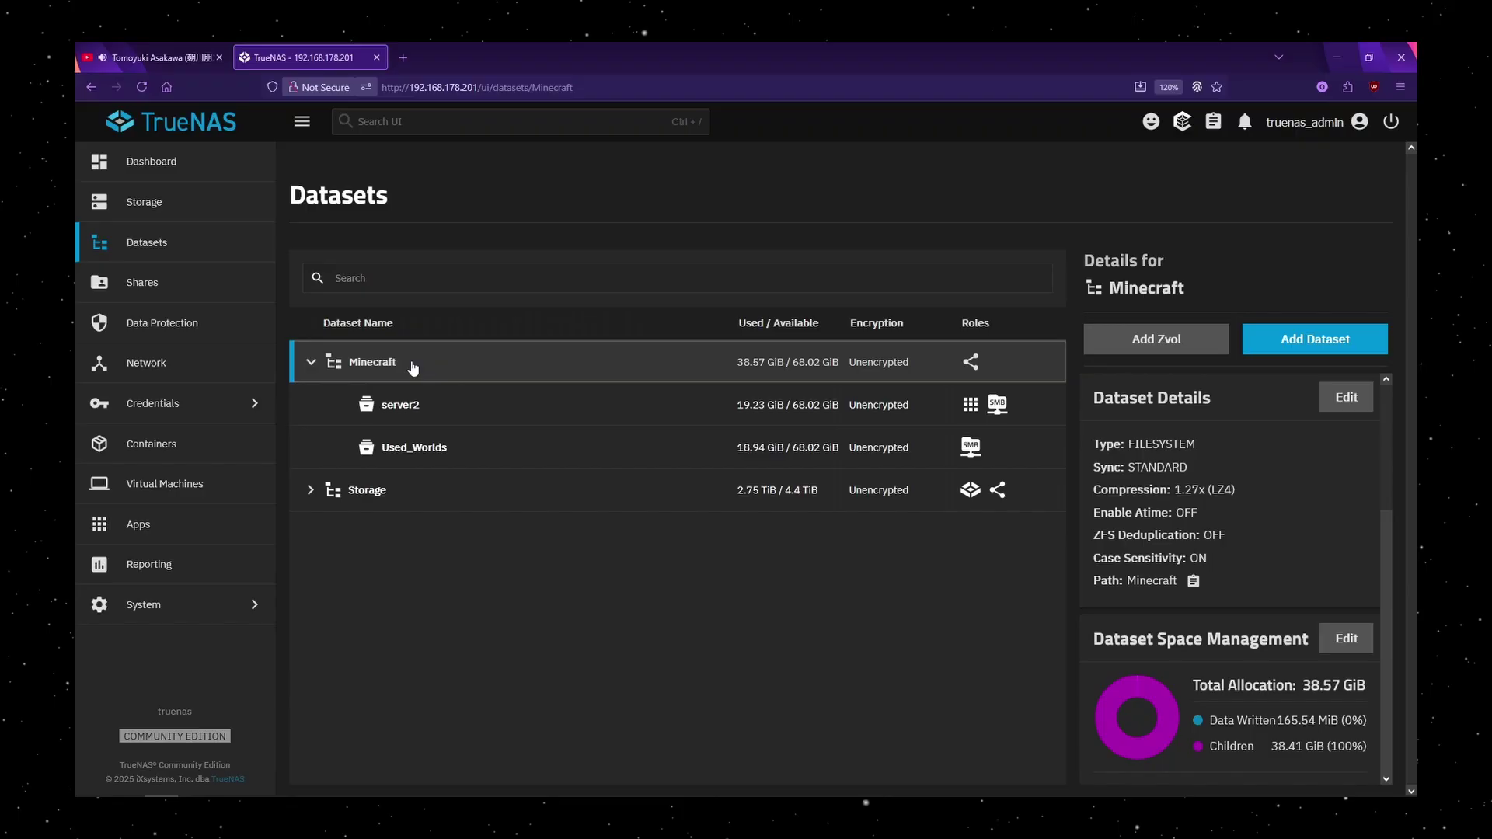
- Start a child dataset under Minecraft with the Apps preset, then discard it unsaved
left_click(1315, 339)
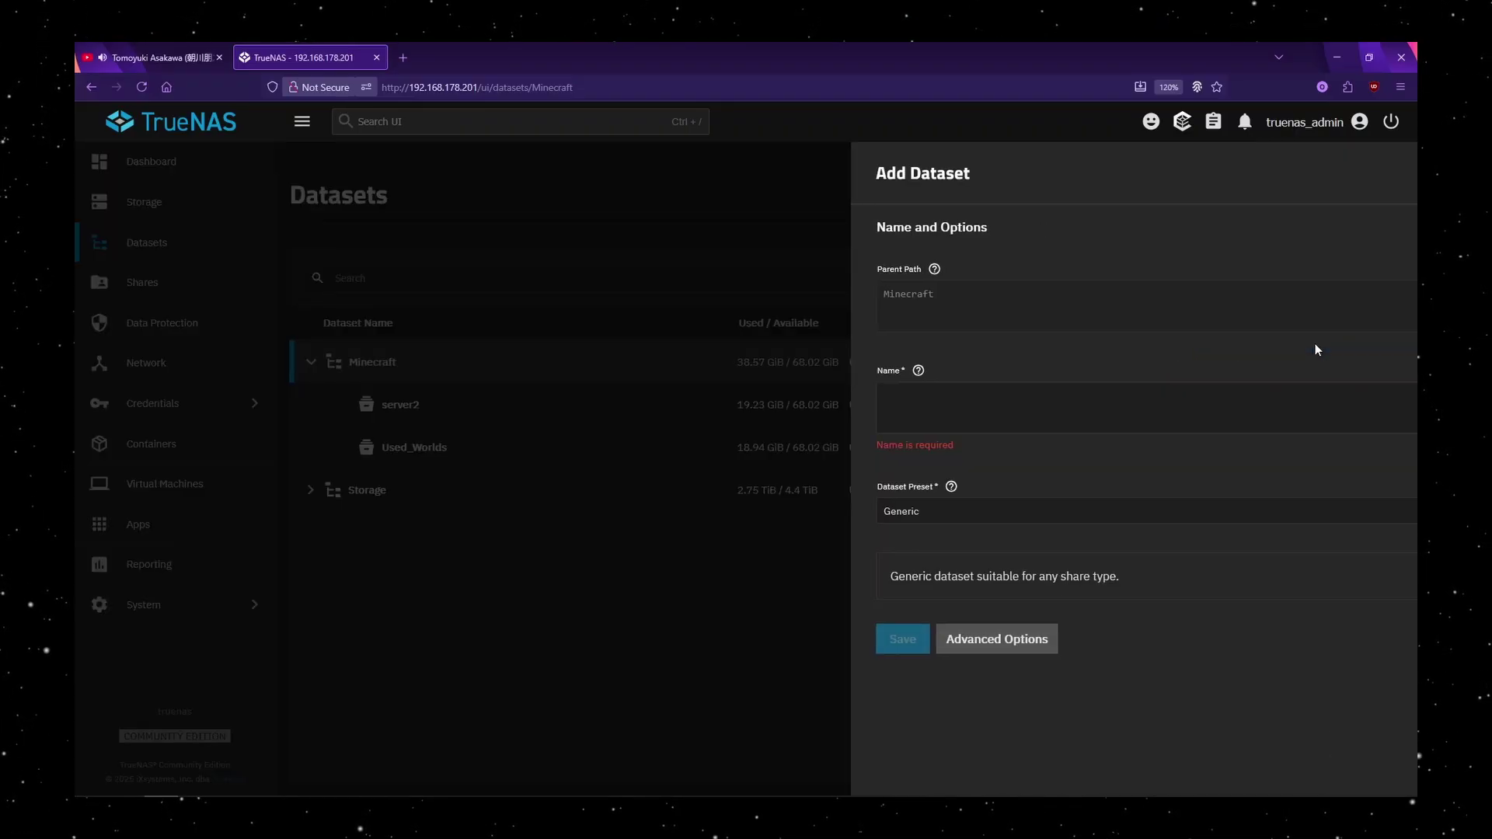
left_click(838, 393)
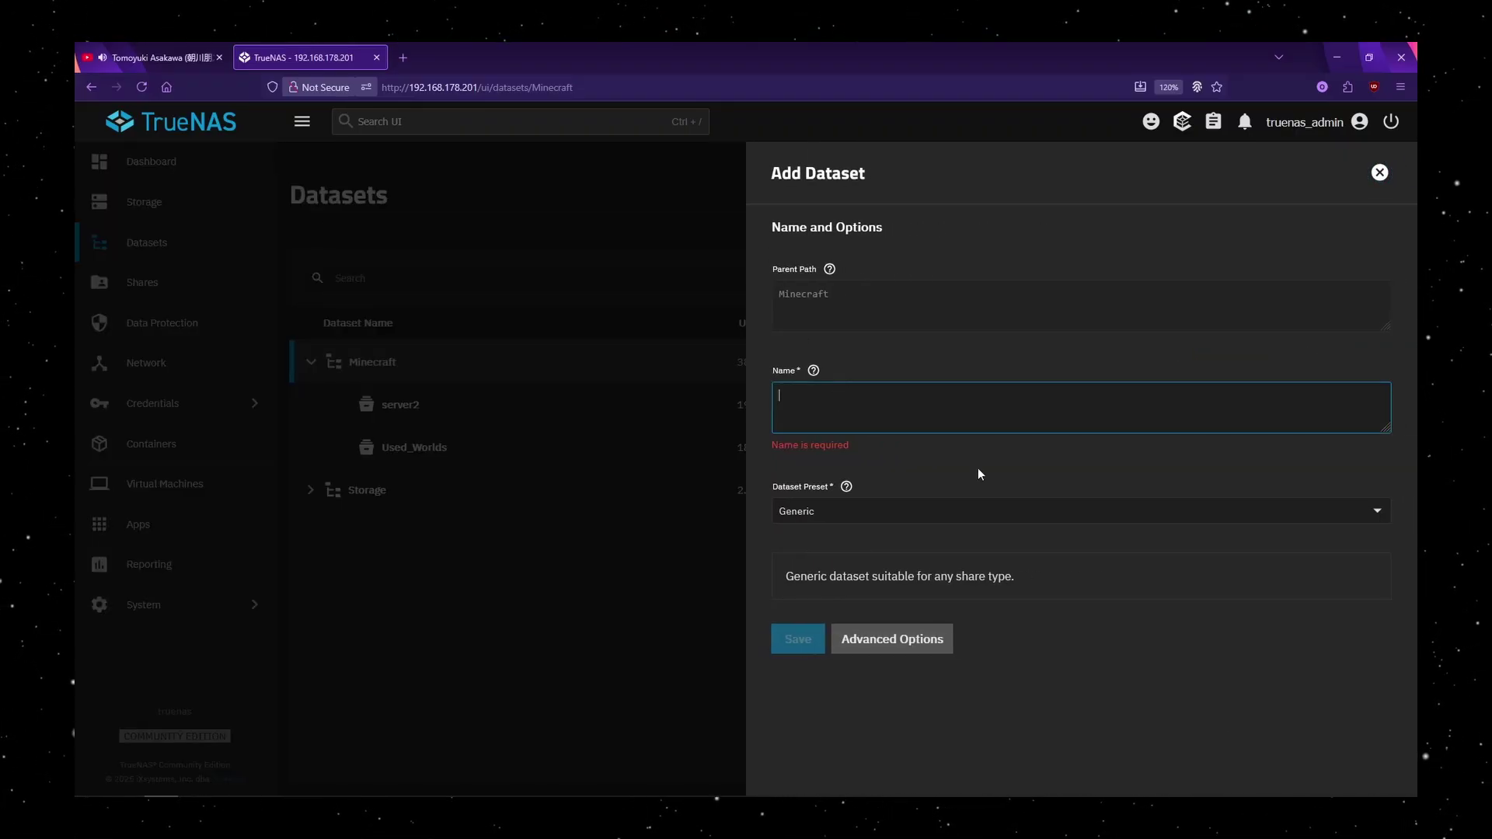
left_click(857, 516)
left_click(875, 622)
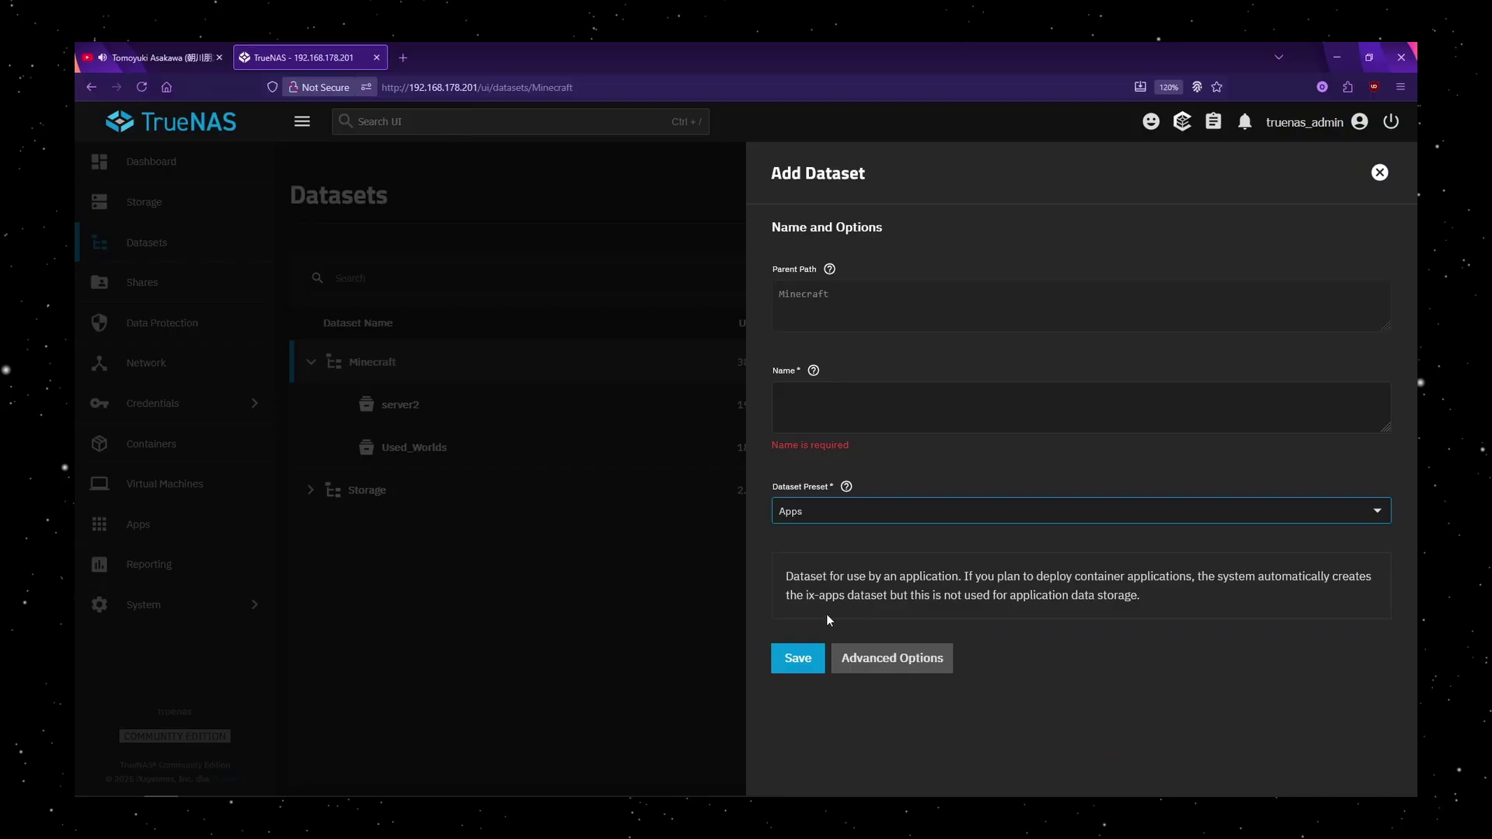
left_click(1379, 172)
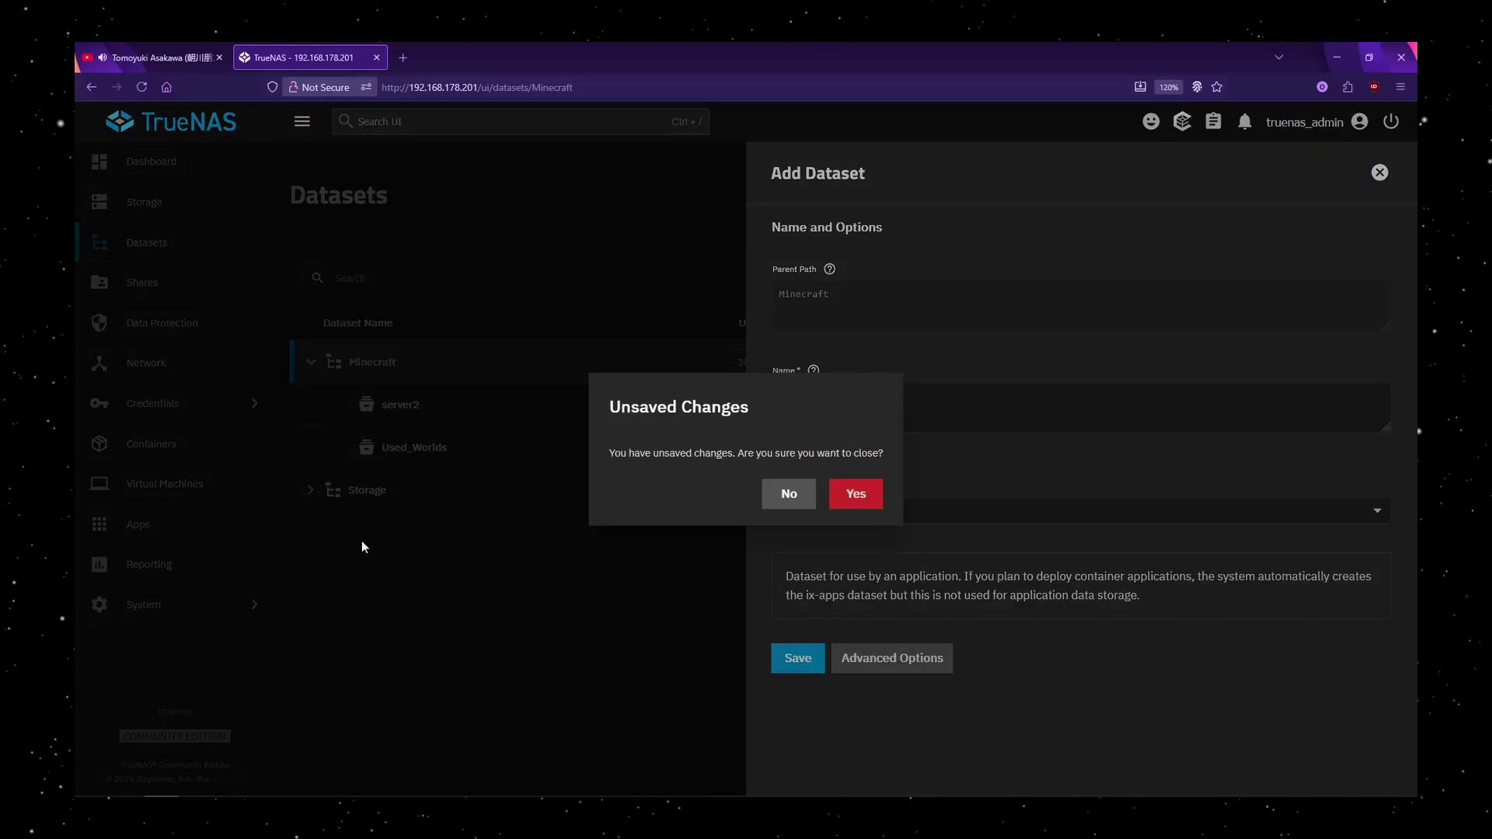
left_click(878, 500)
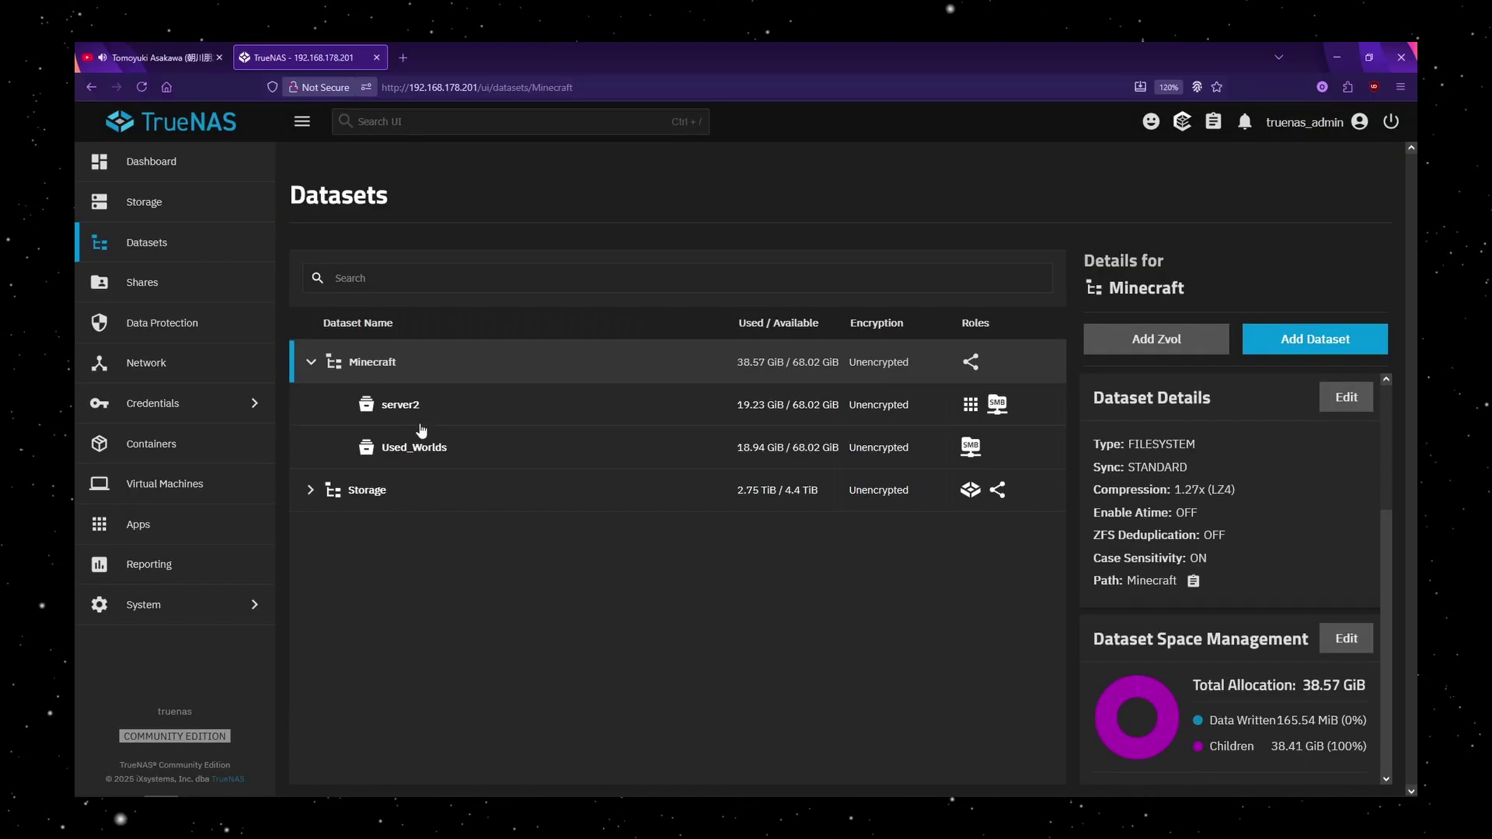
- Inspect the server2 and Used_Worlds dataset details, then go to the Shares page
left_click(432, 410)
left_click(482, 443)
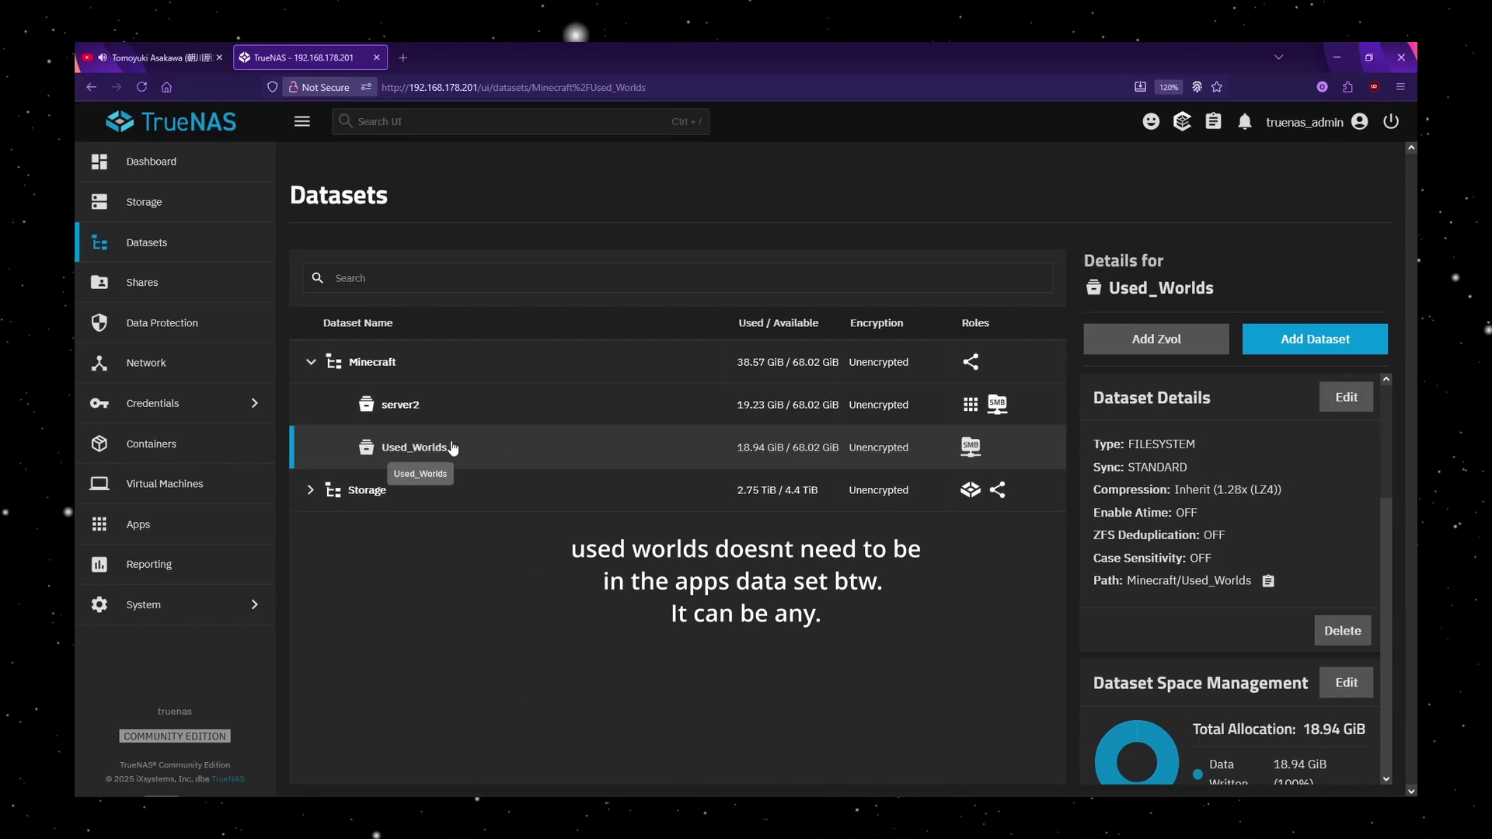
left_click(534, 421)
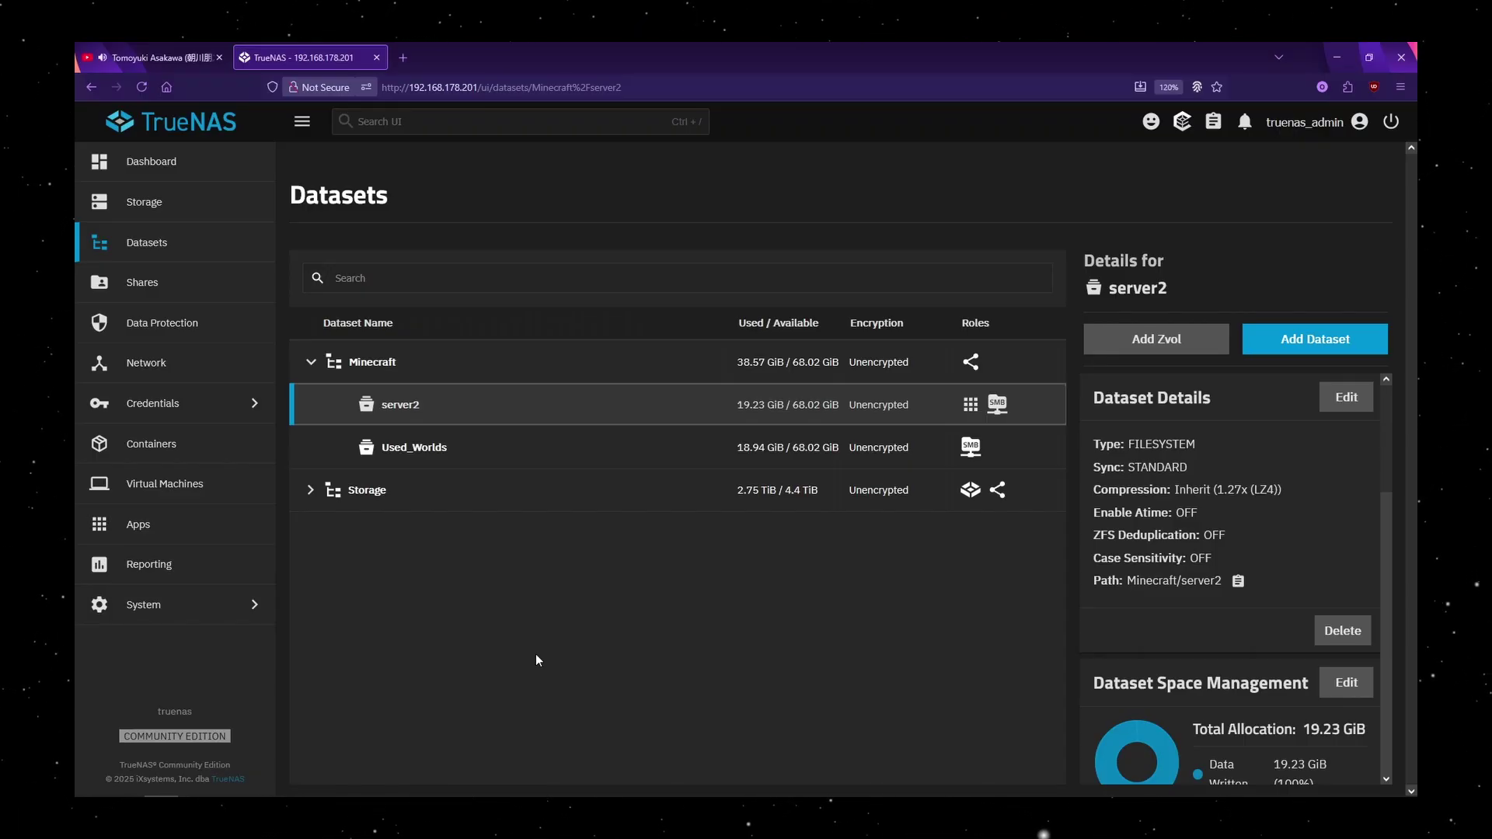
left_click(163, 291)
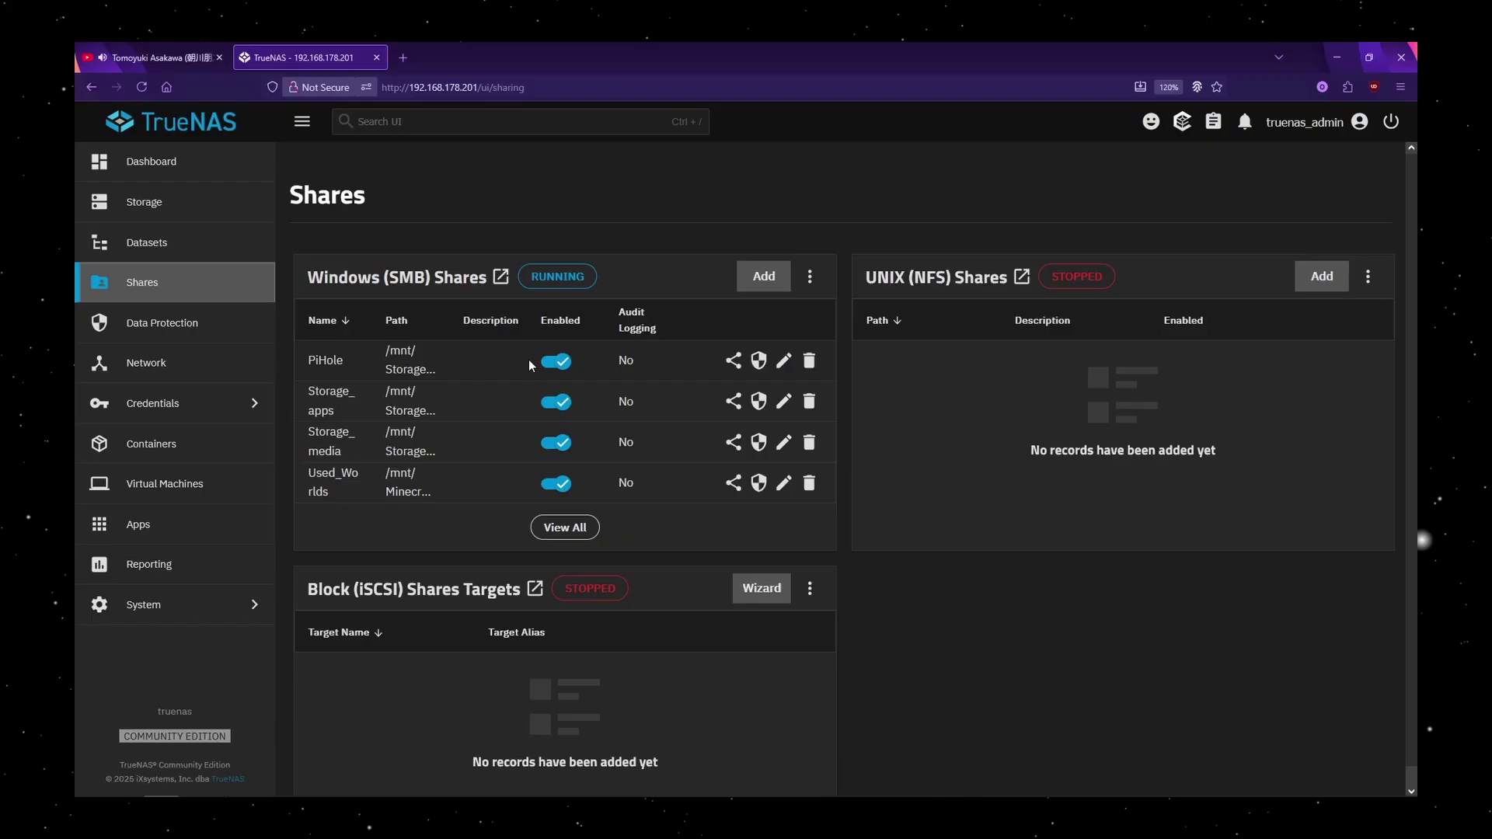
- Start a new SMB share, browse /mnt > Minecraft in its path tree, and close without saving
left_click(764, 276)
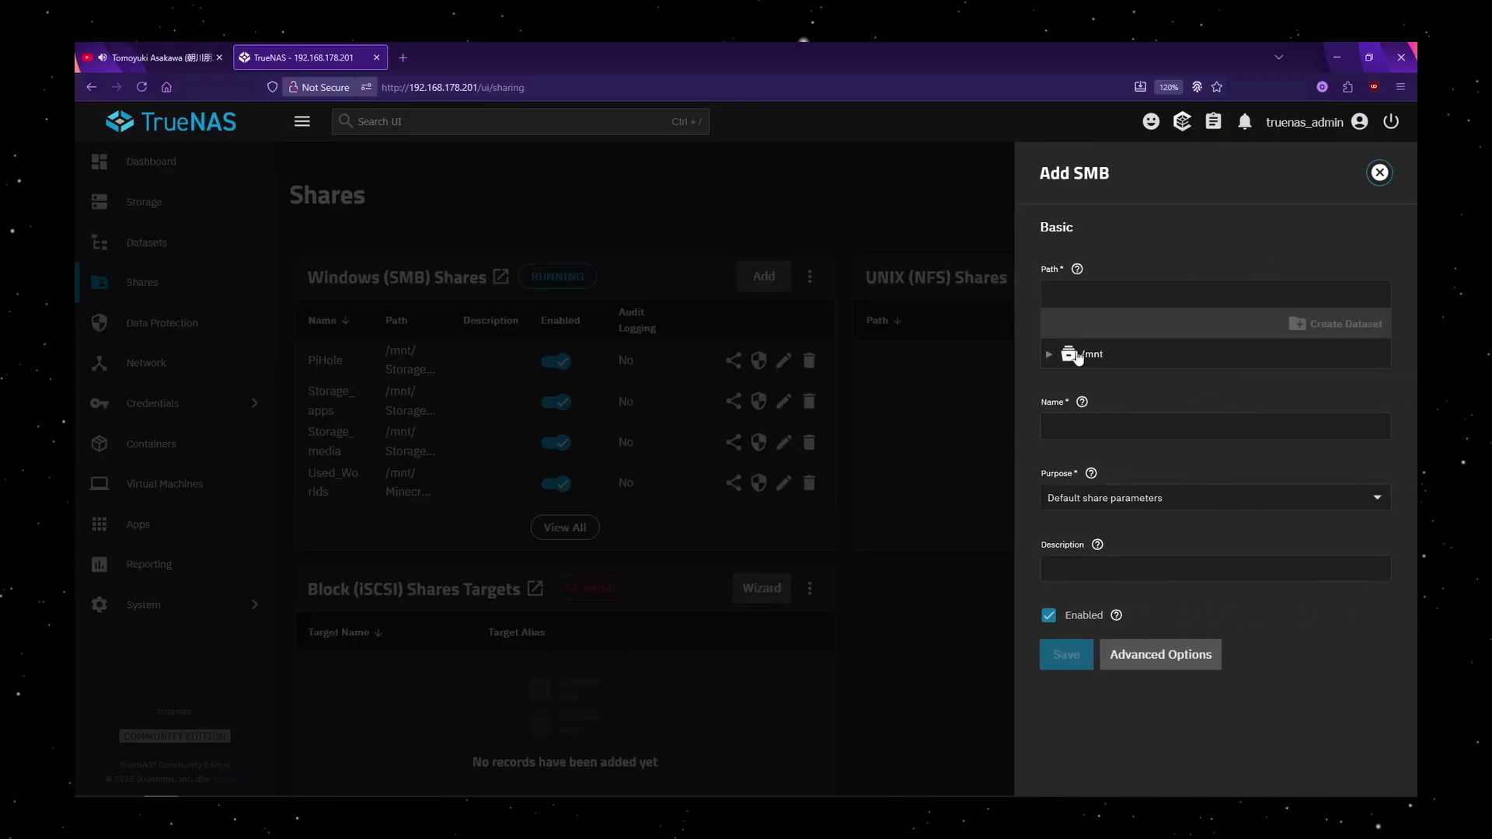
left_click(1050, 354)
left_click(1066, 381)
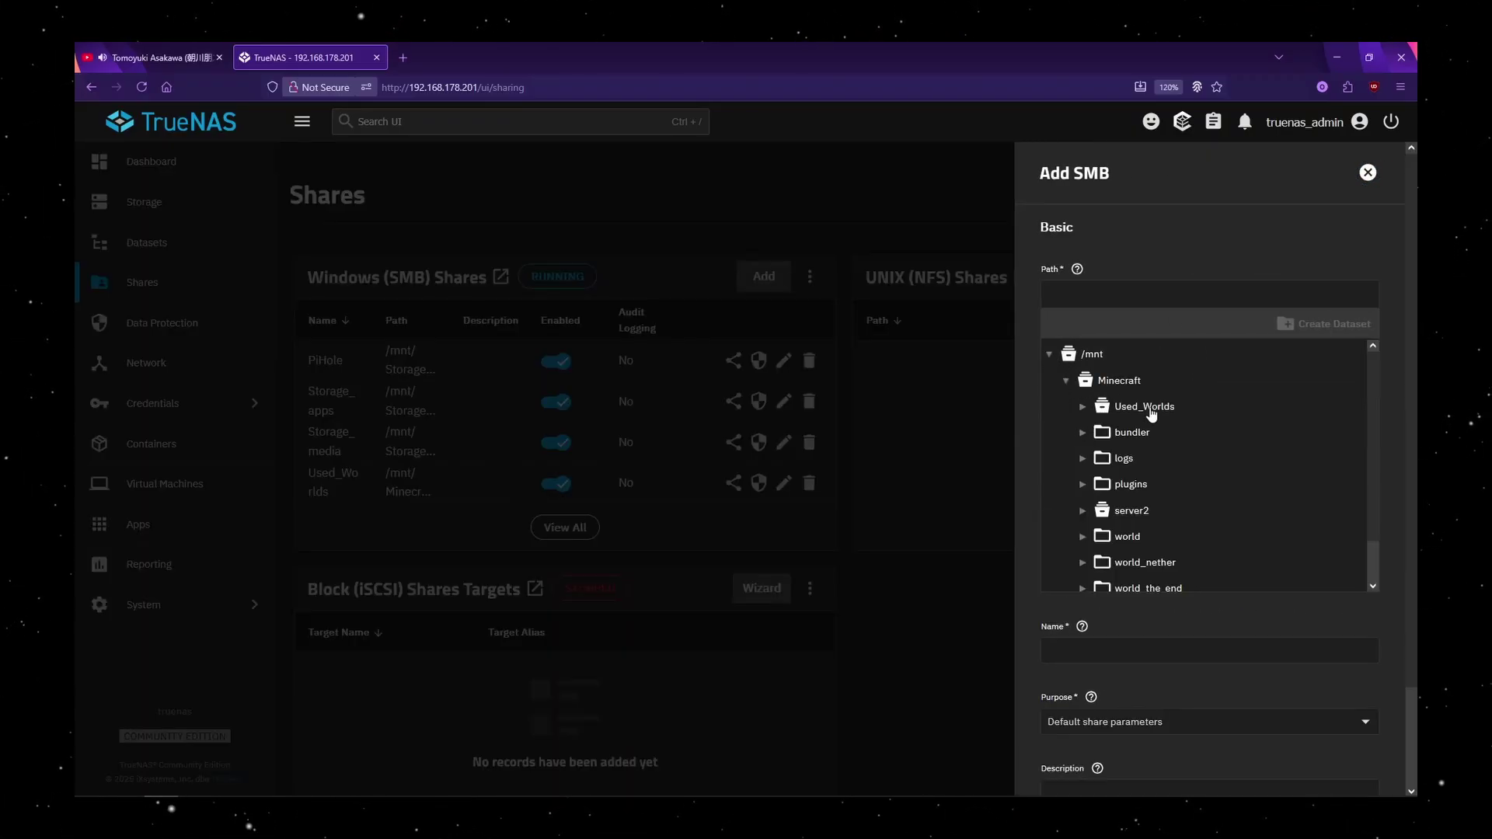
left_click(1050, 354)
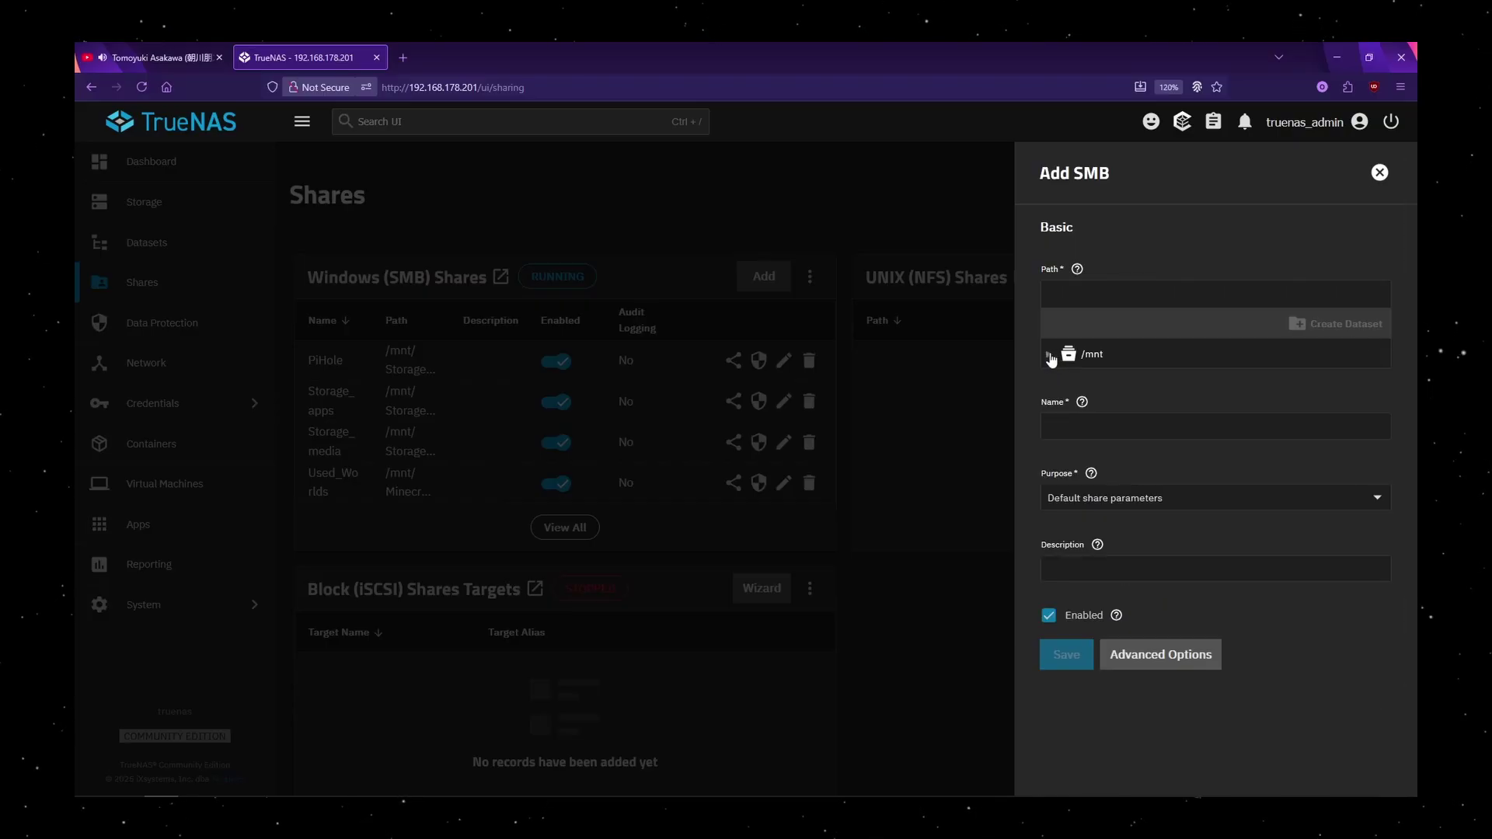
left_click(1379, 173)
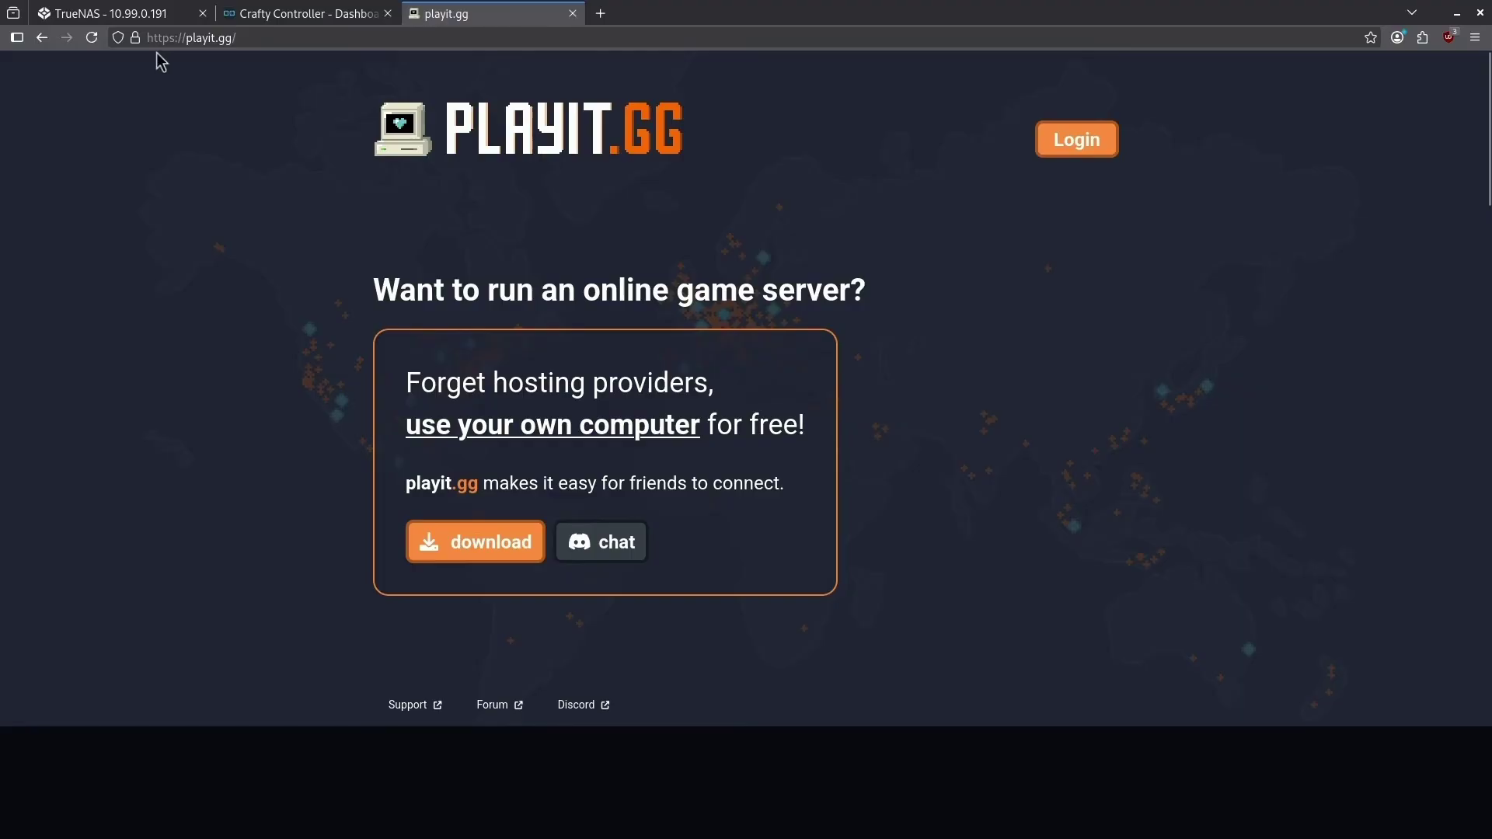
- Sign in to playit.gg, create the 'Docker Agent' docker agent, and copy its compose example
left_click(1063, 149)
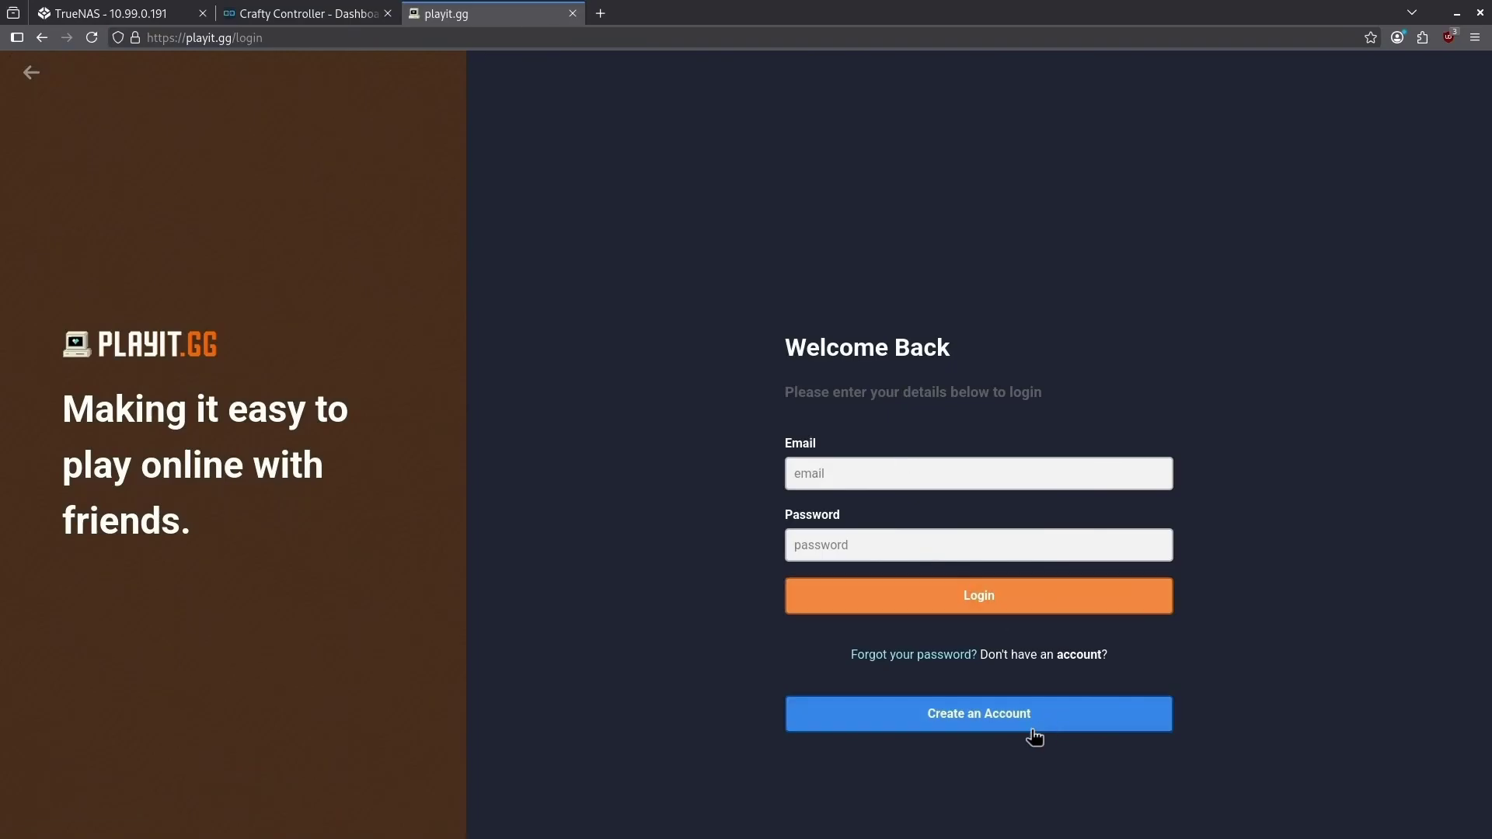
left_click(1033, 730)
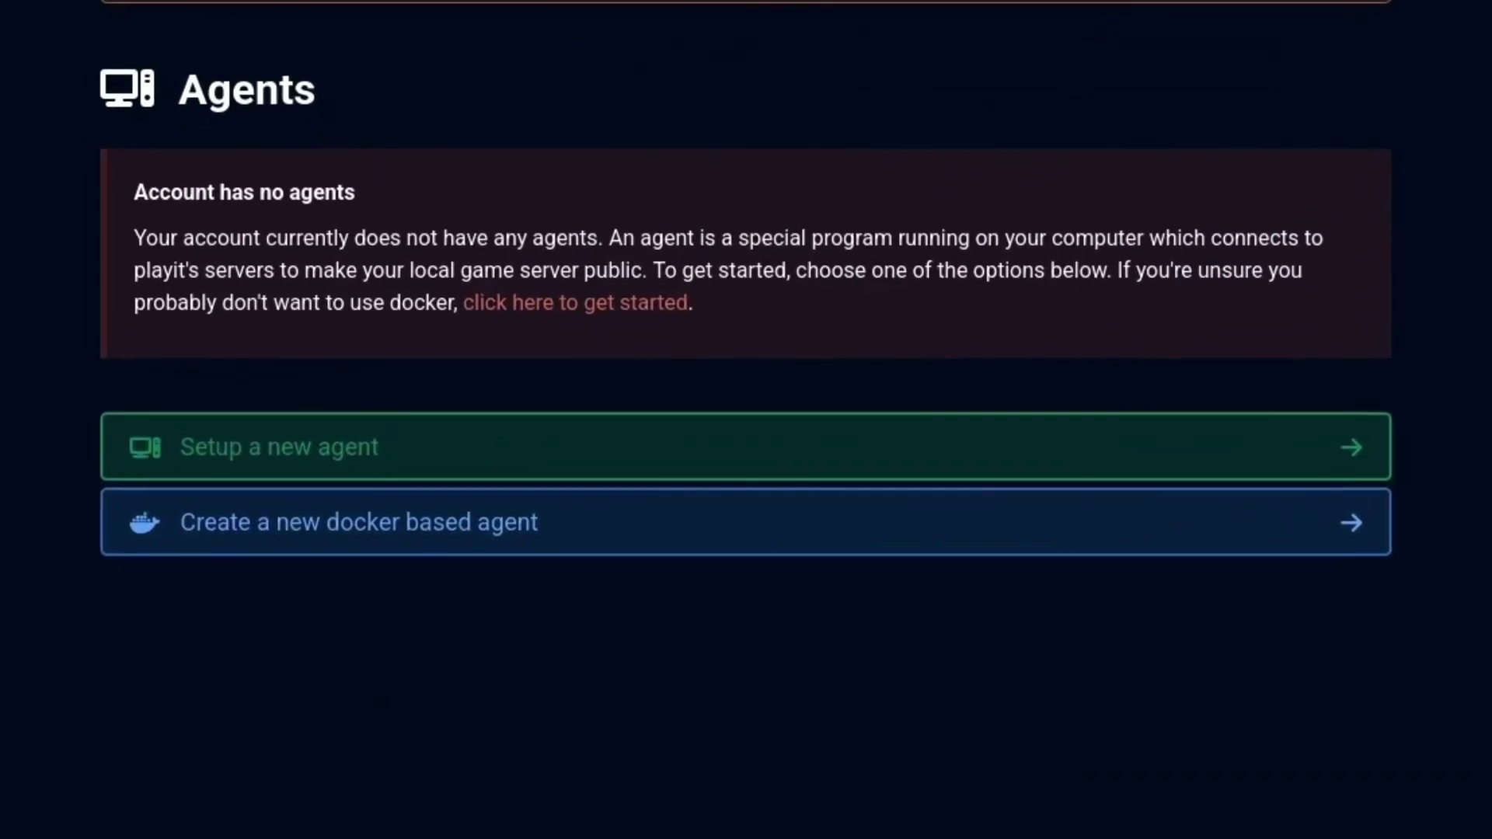
left_click(272, 524)
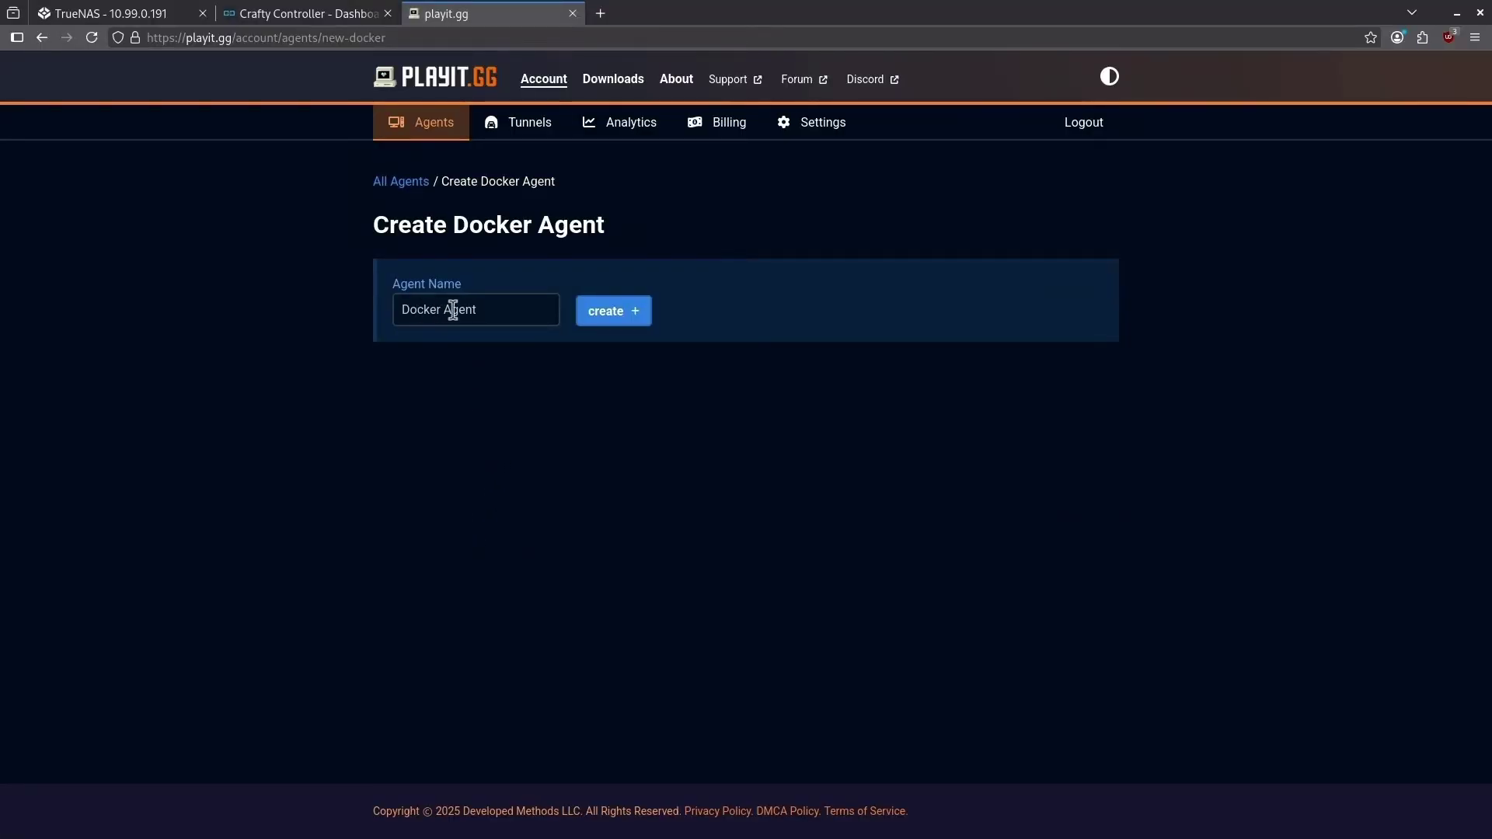
left_click(616, 314)
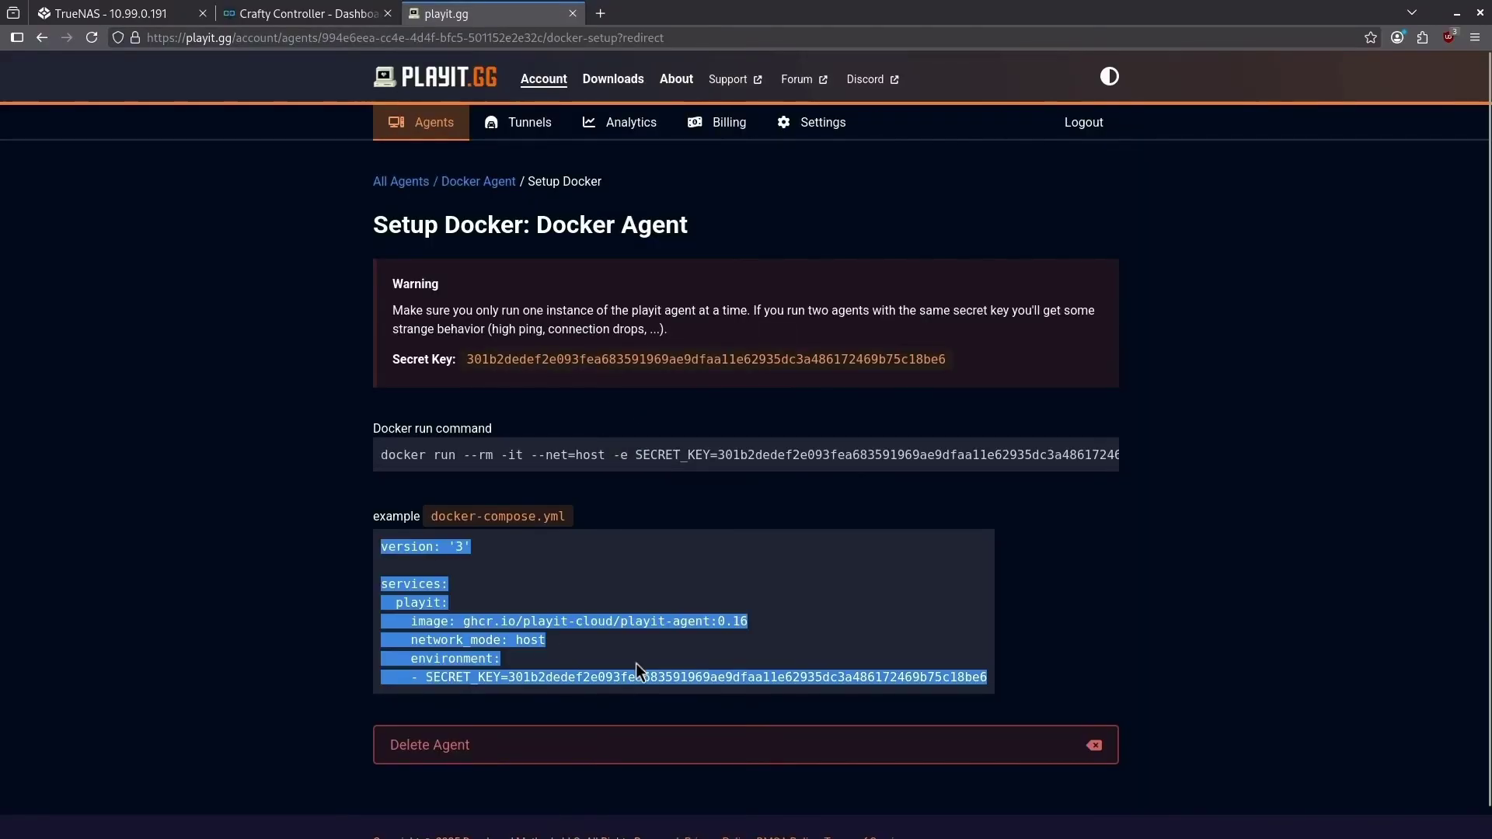
right_click(457, 536)
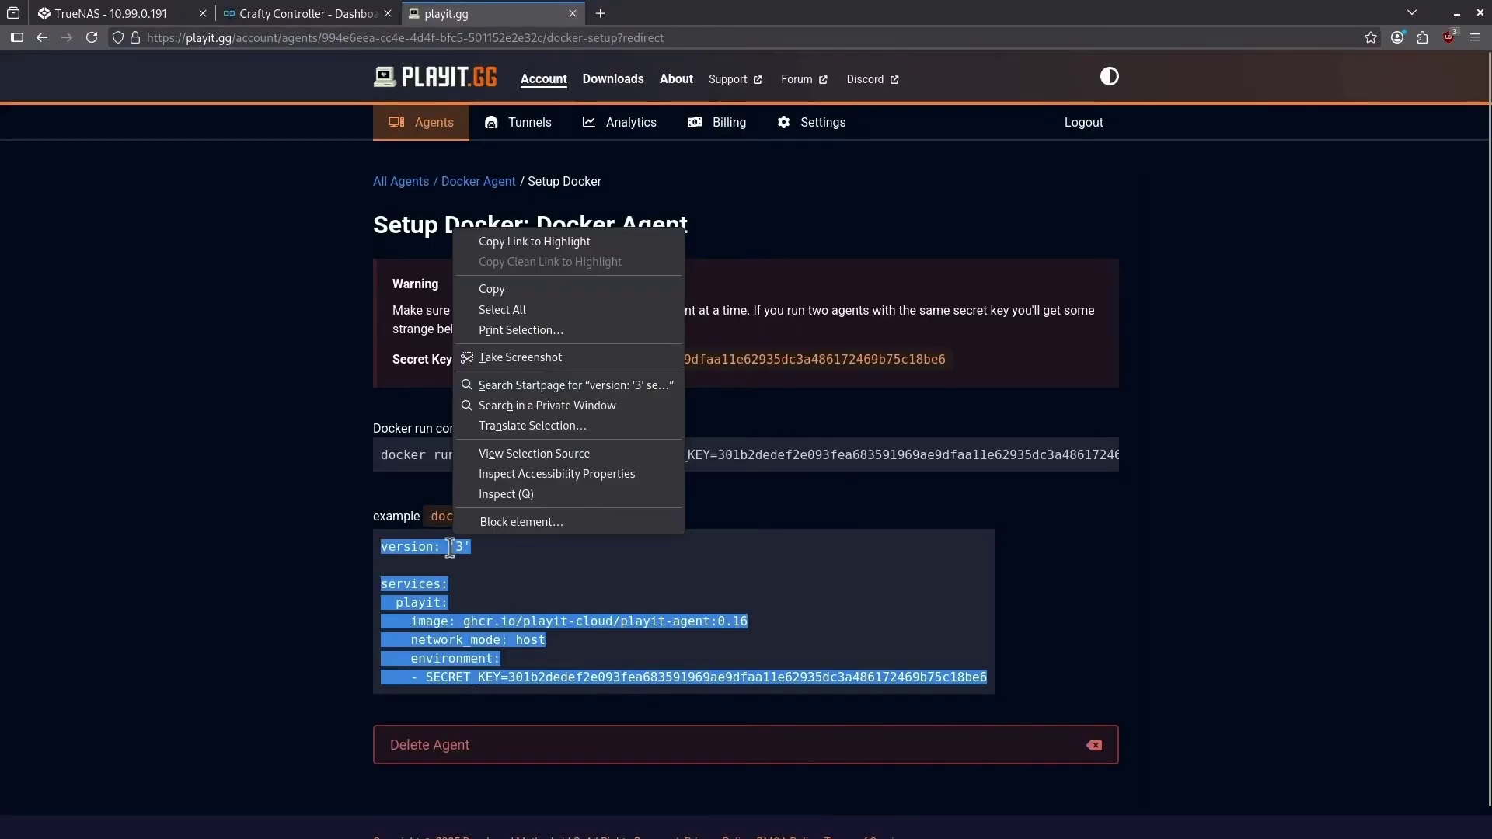
- Copy the compose example and start a custom YAML app install in TrueNAS, then abandon it
left_click(515, 295)
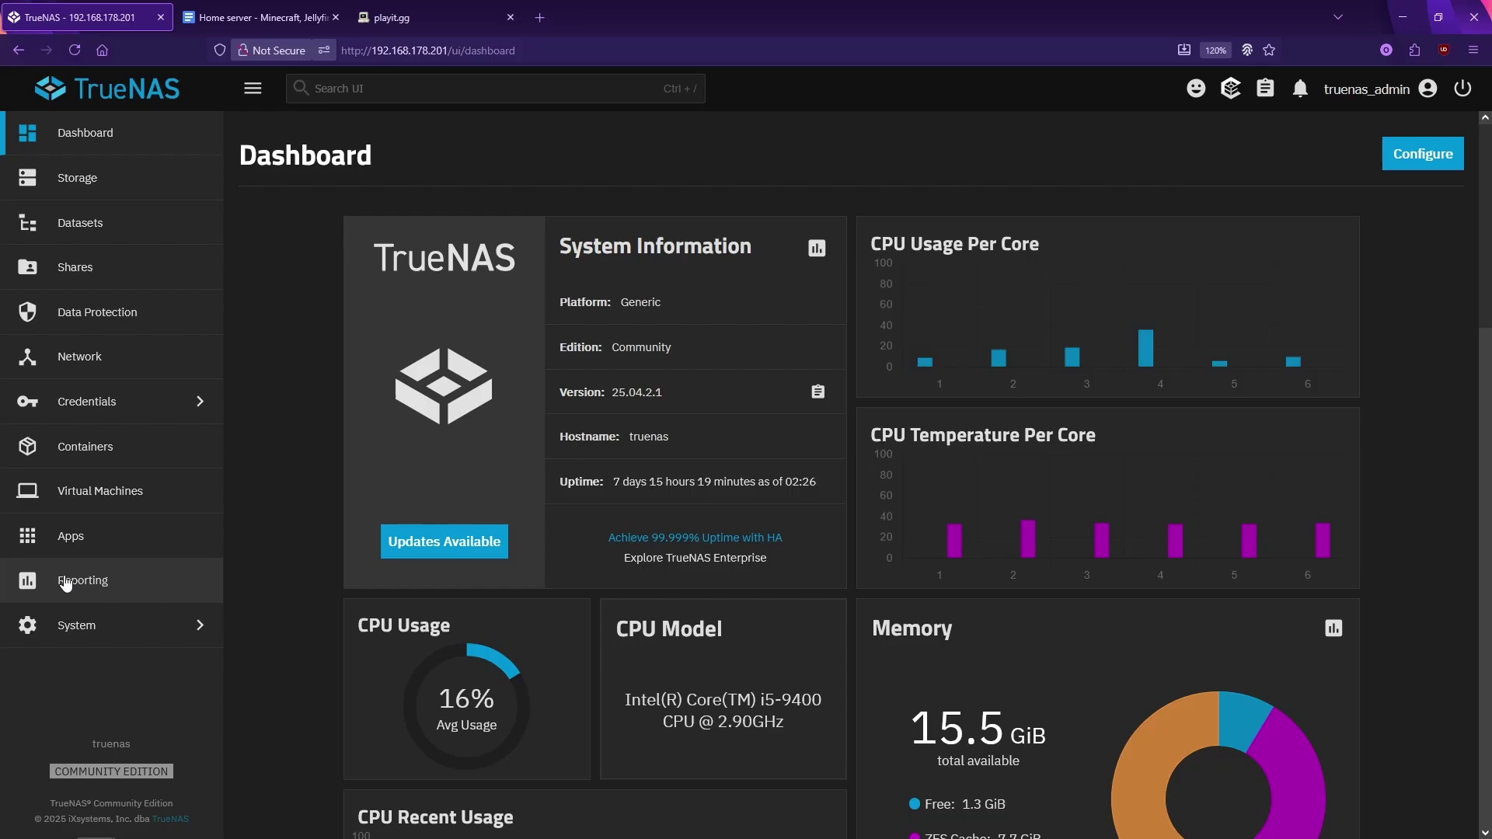
left_click(67, 535)
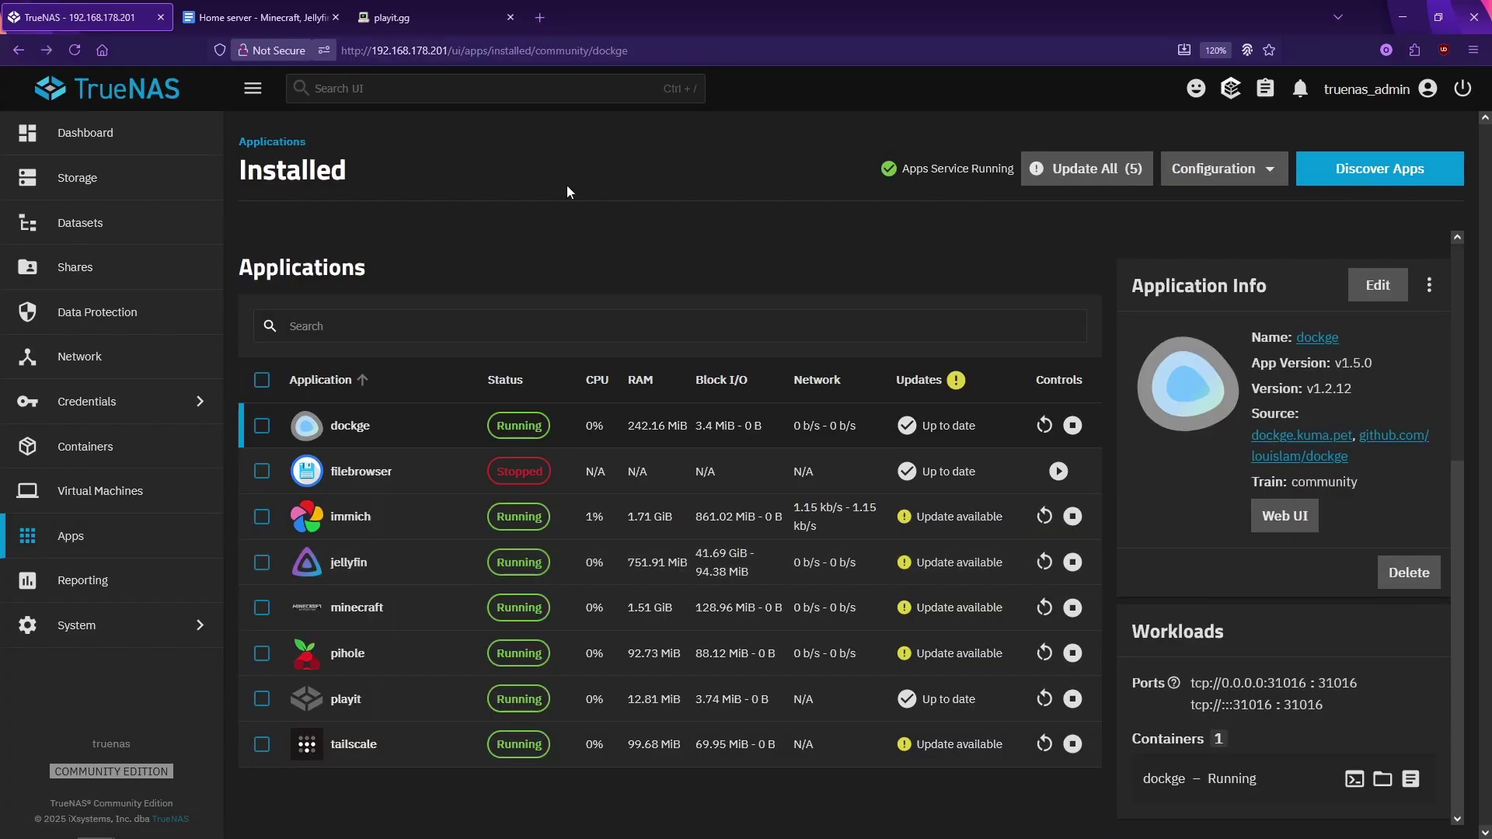
left_click(1386, 171)
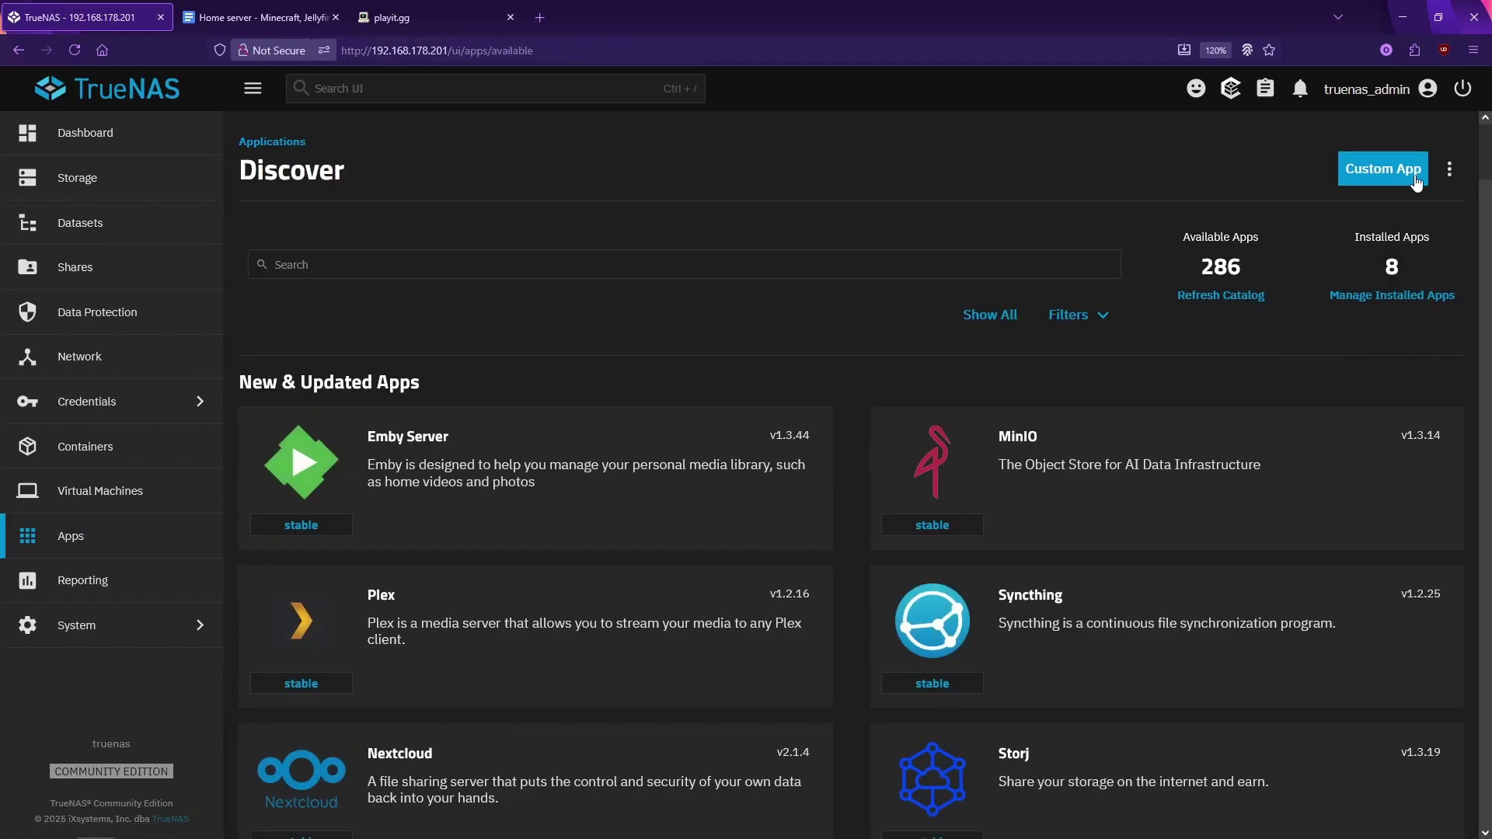
left_click(1450, 171)
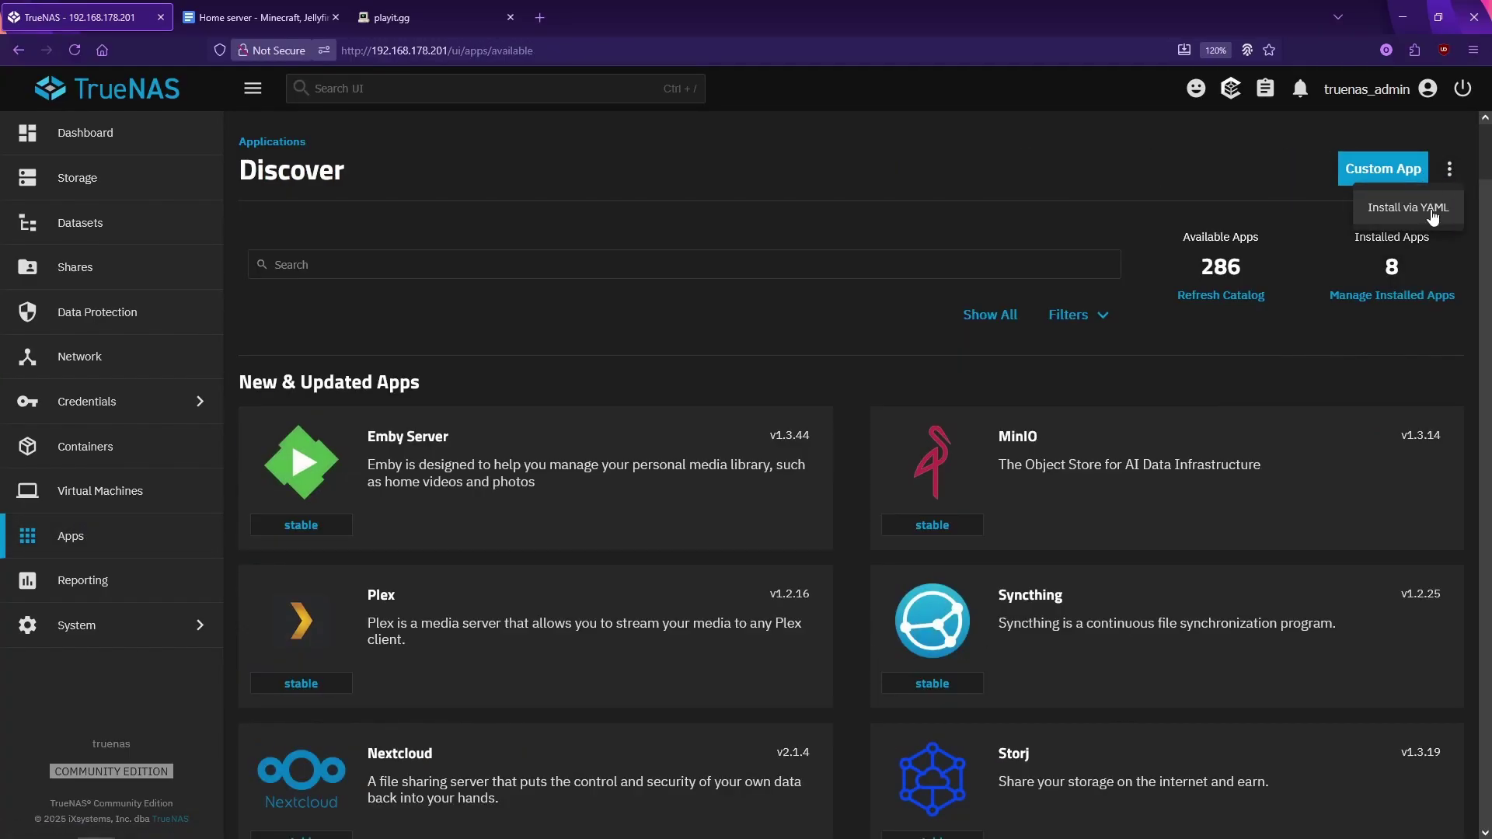
left_click(1408, 208)
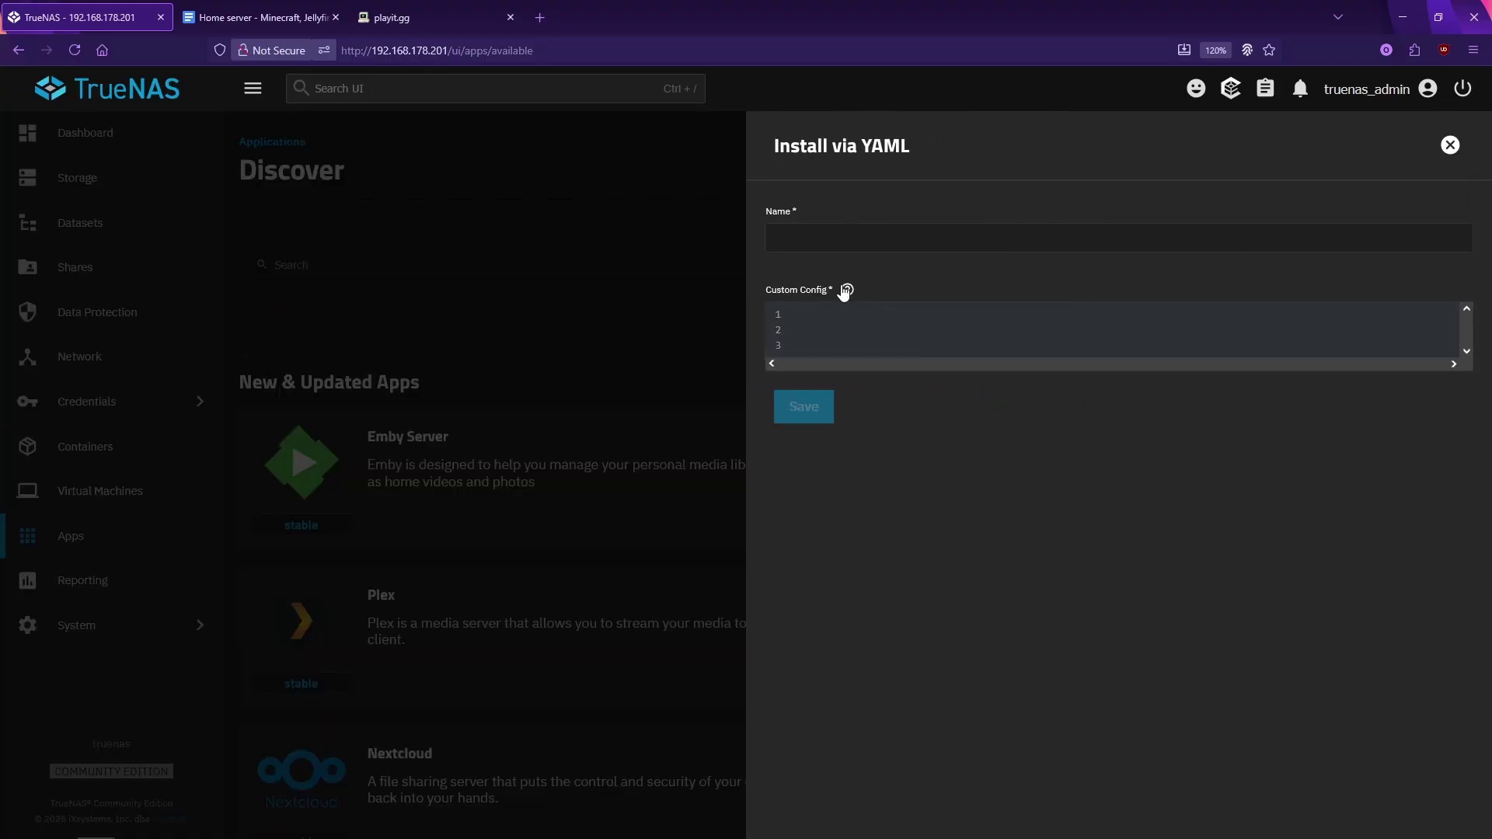
left_click(925, 354)
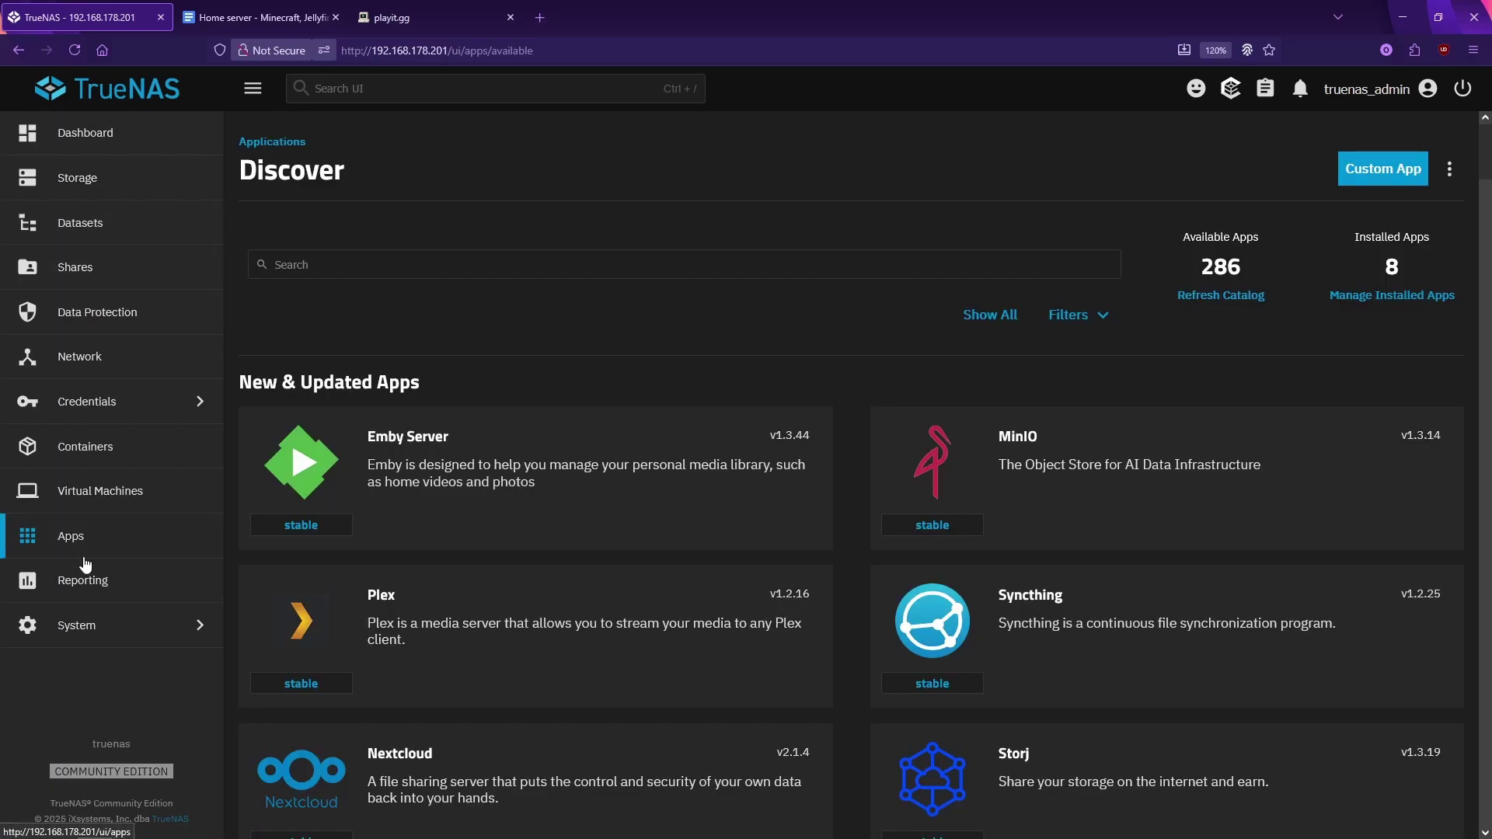
left_click(133, 528)
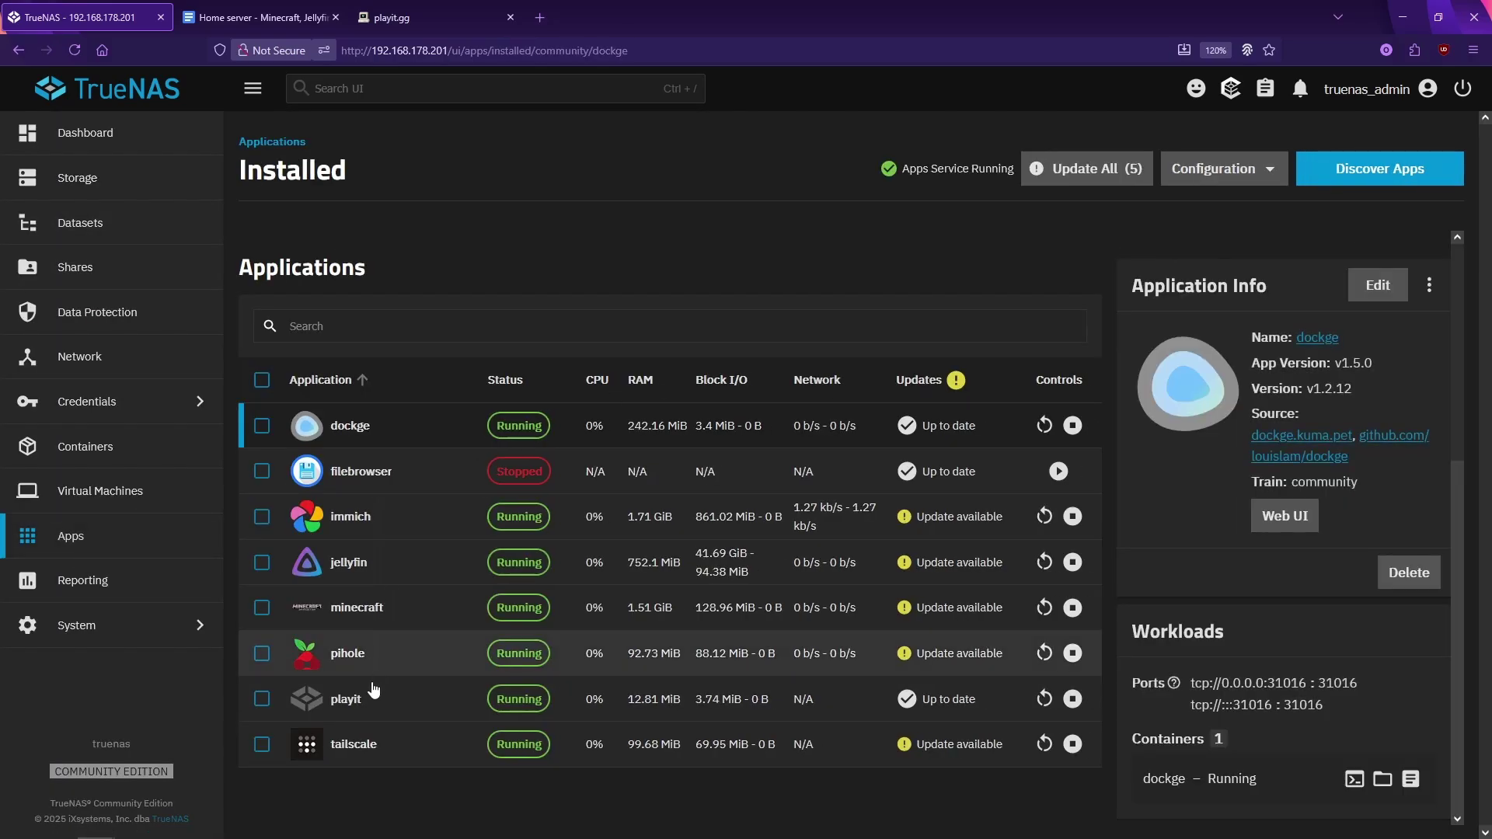
- Review the running playit app's YAML configuration and close it without saving
left_click(375, 697)
left_click(1398, 282)
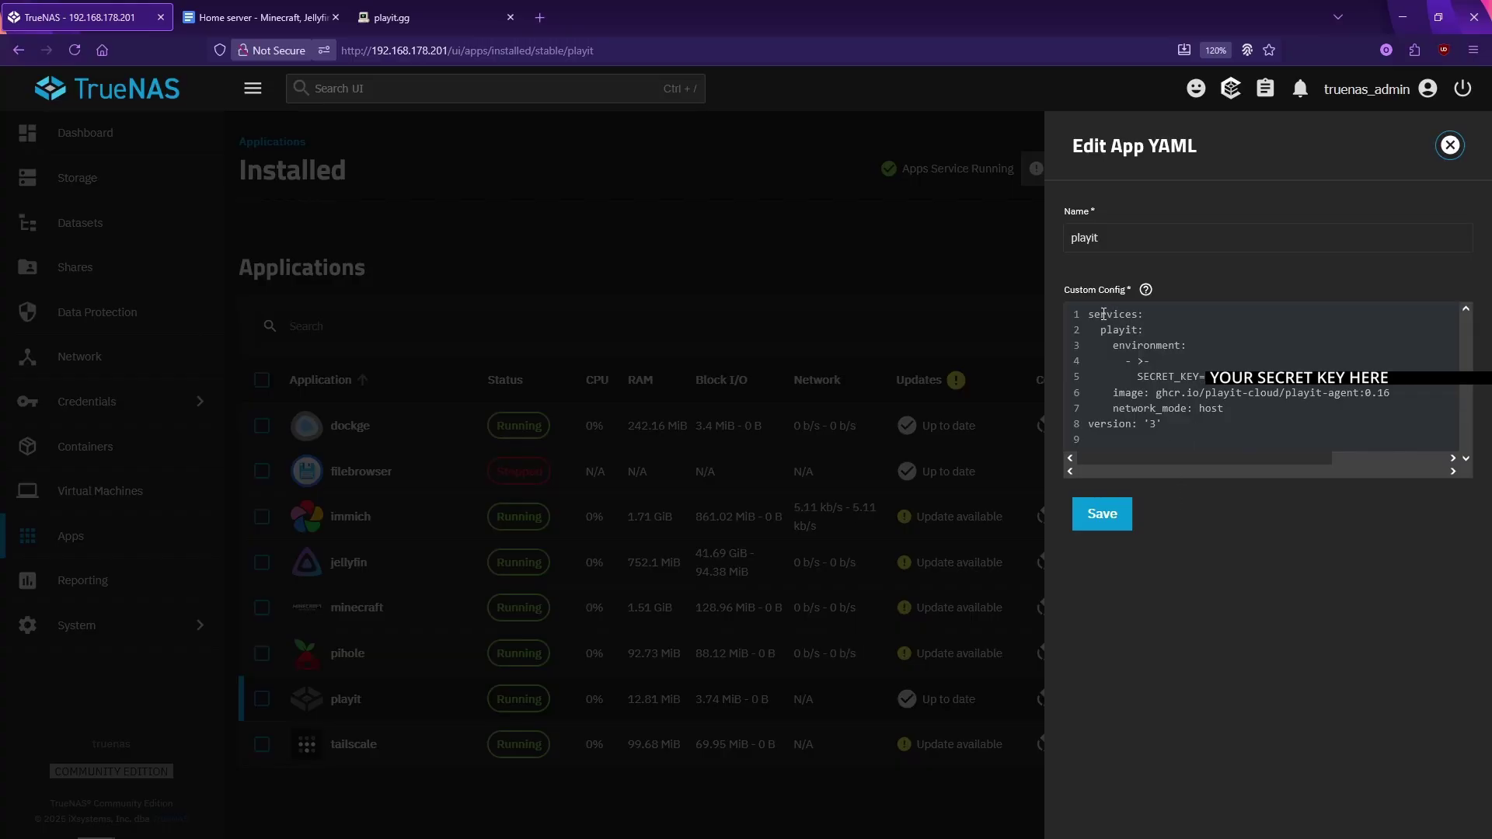
left_click_drag(1103, 314, 1125, 466)
left_click(1210, 441)
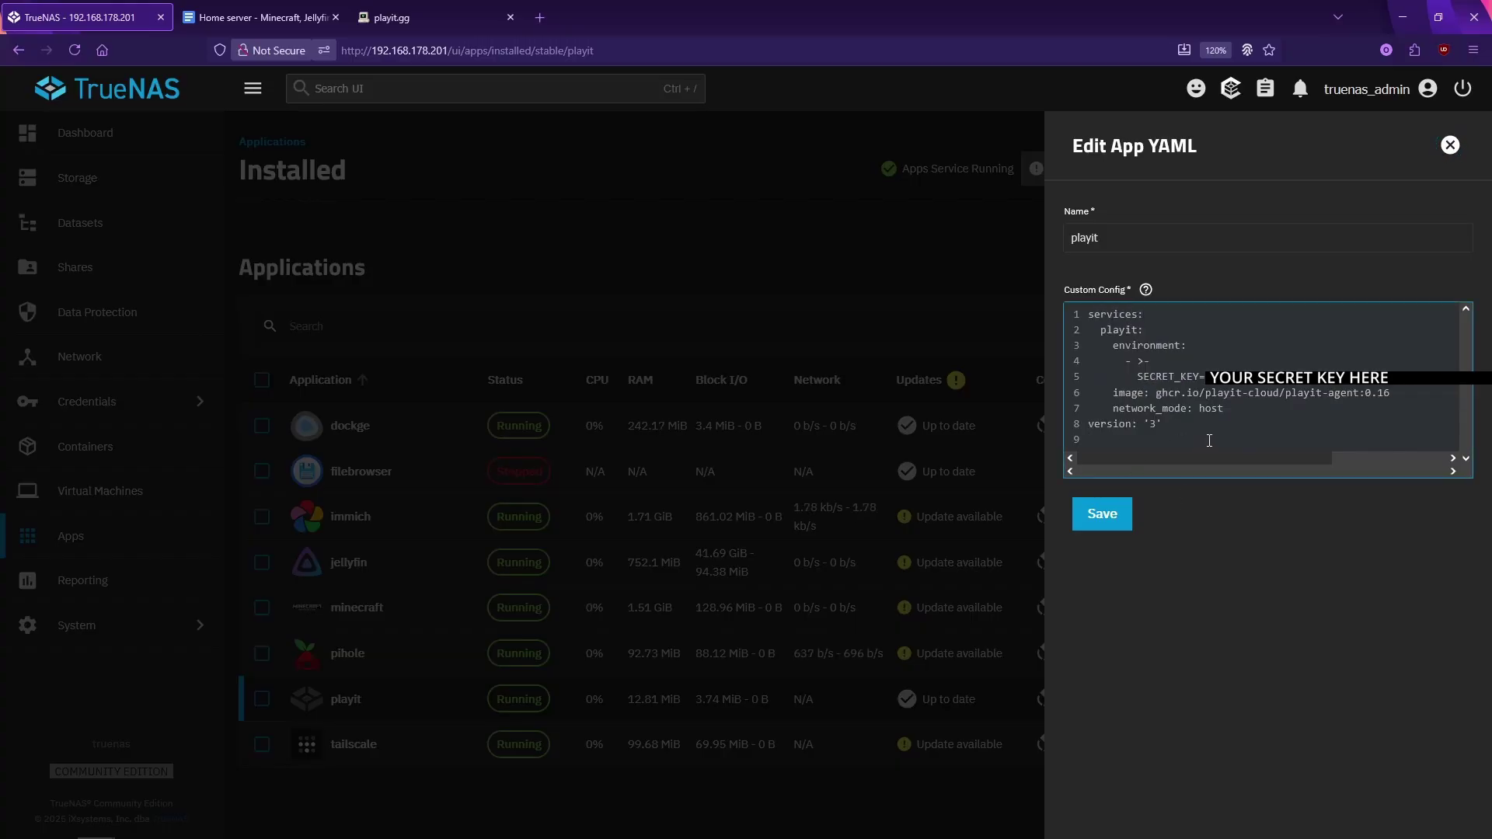
key("Escape")
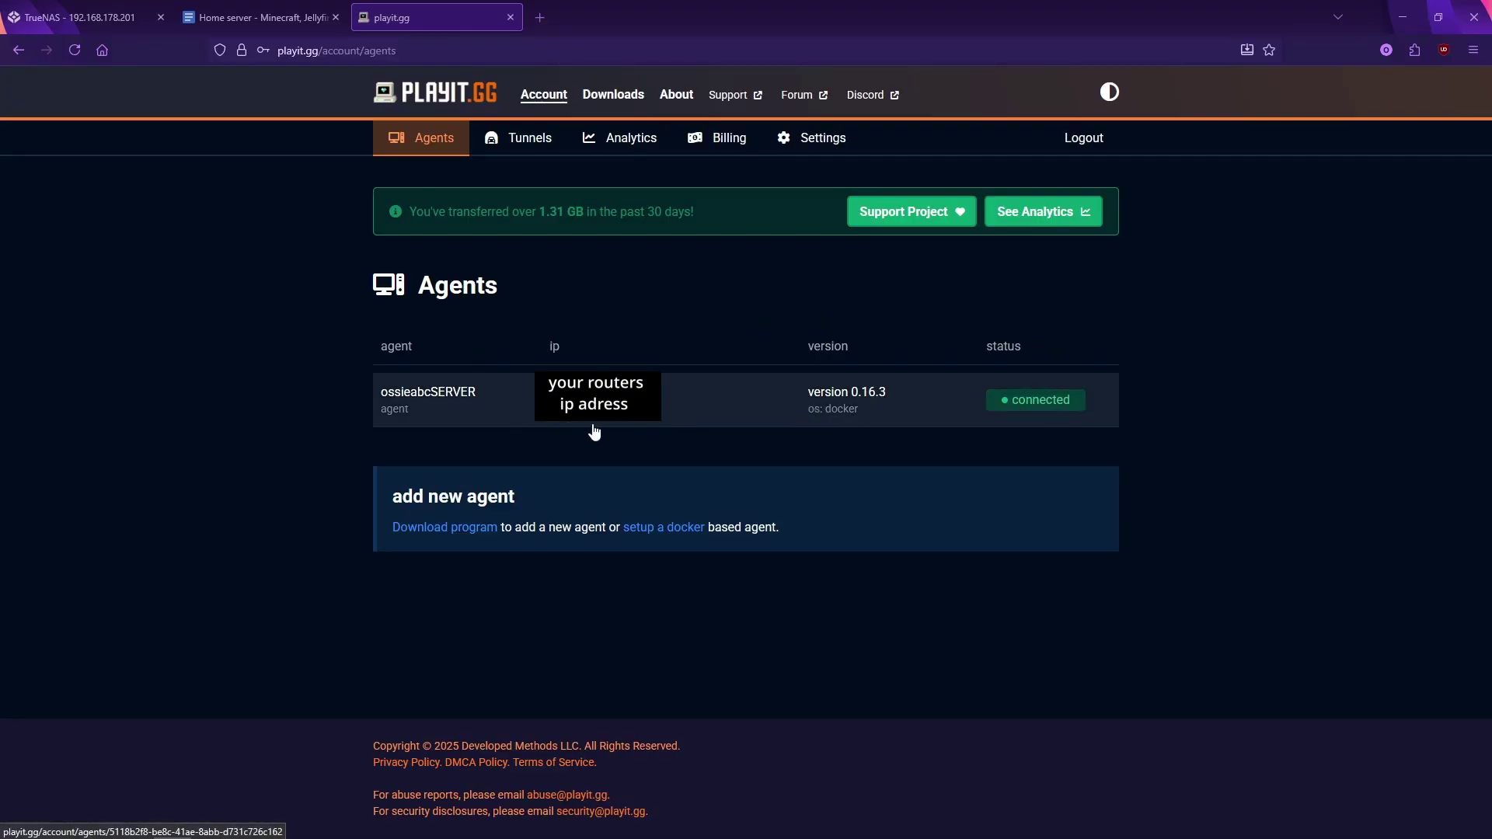
- Add a Global Anycast (free) tunnel of type Minecraft Java (game) from the Tunnels page
left_click(524, 142)
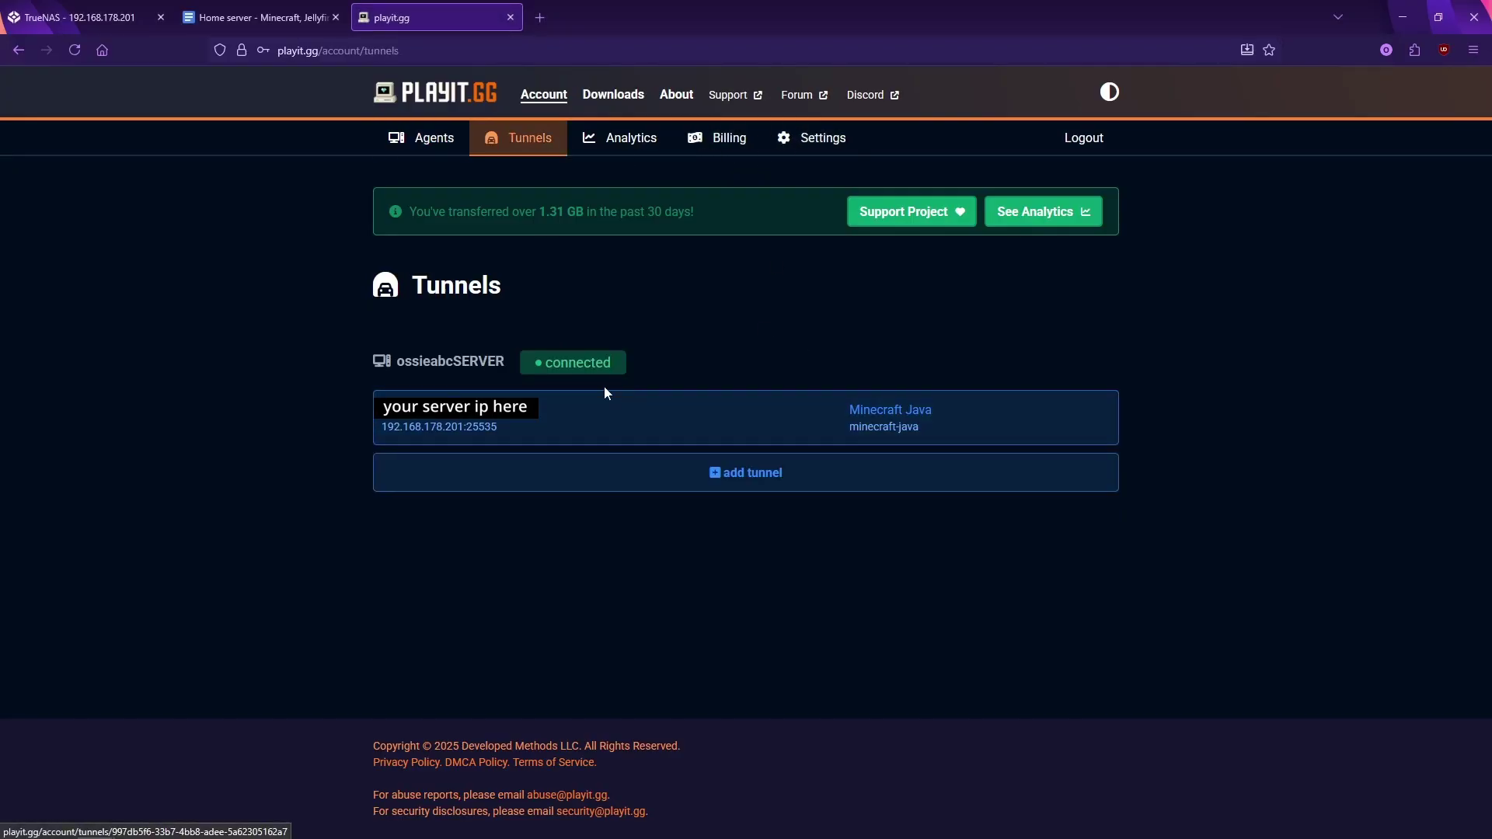
left_click(652, 473)
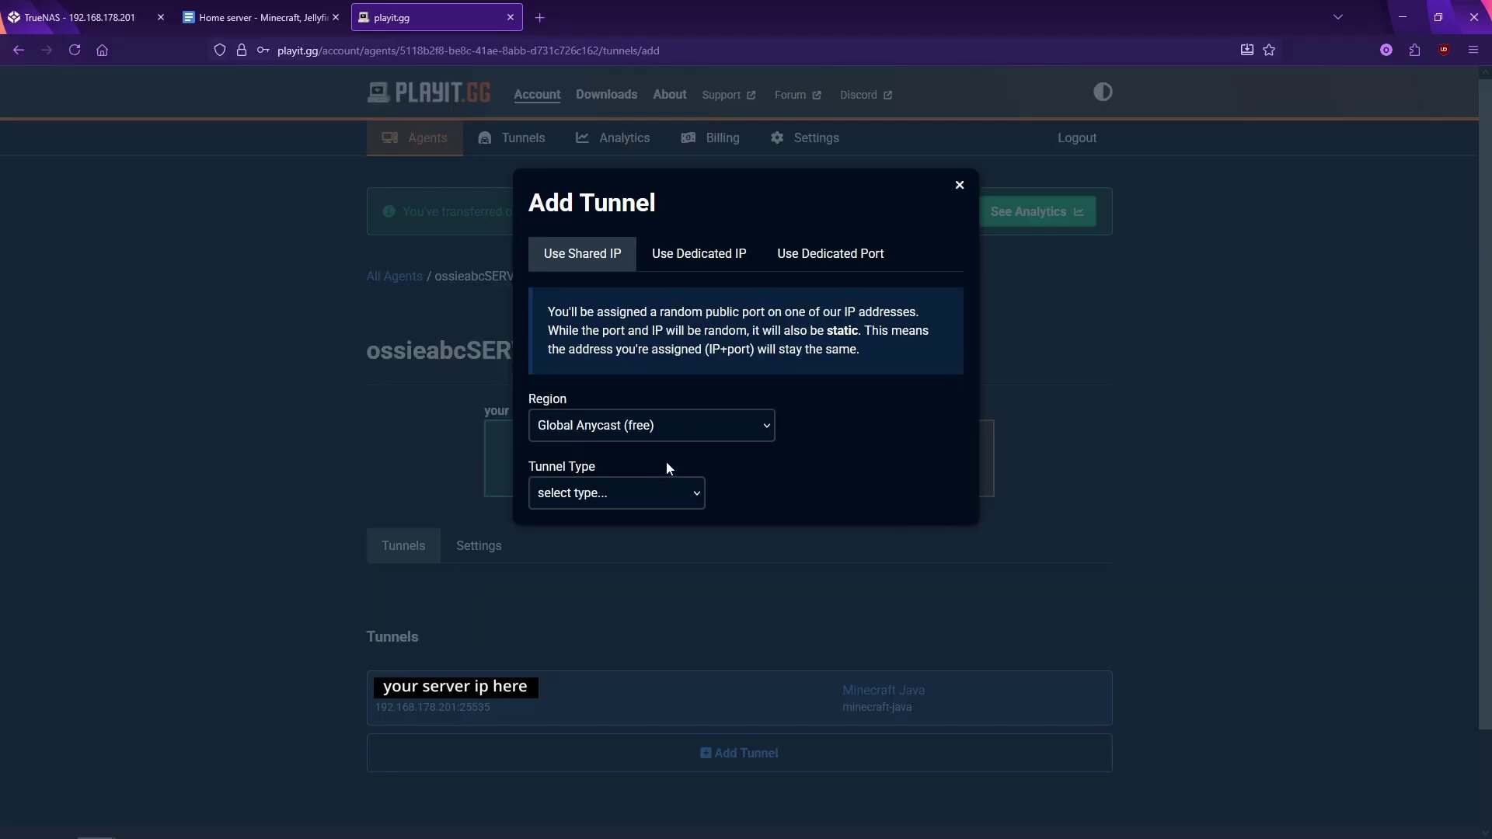
scroll(725, 639, "down", 1)
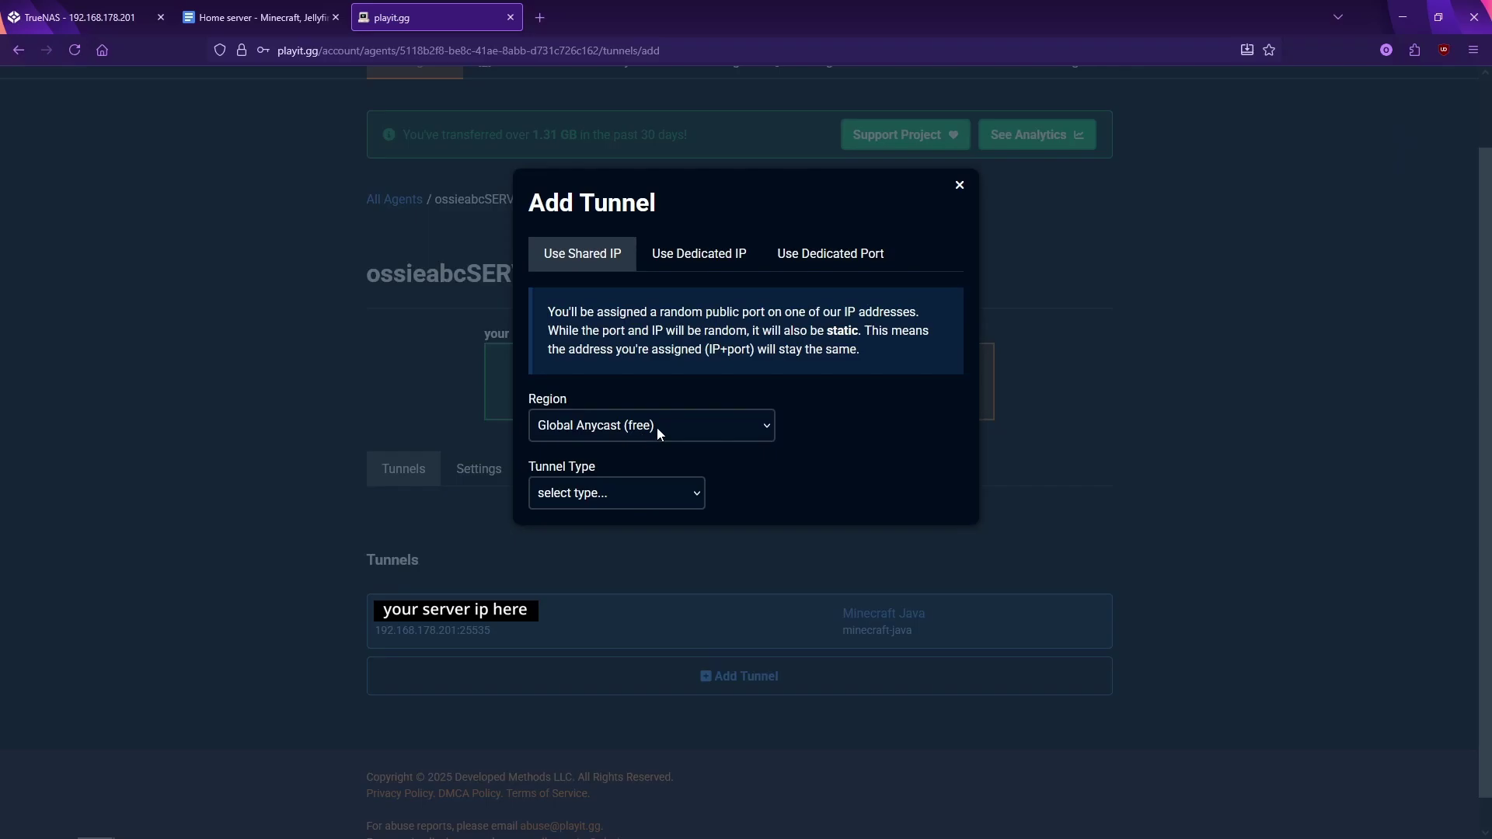
left_click(659, 492)
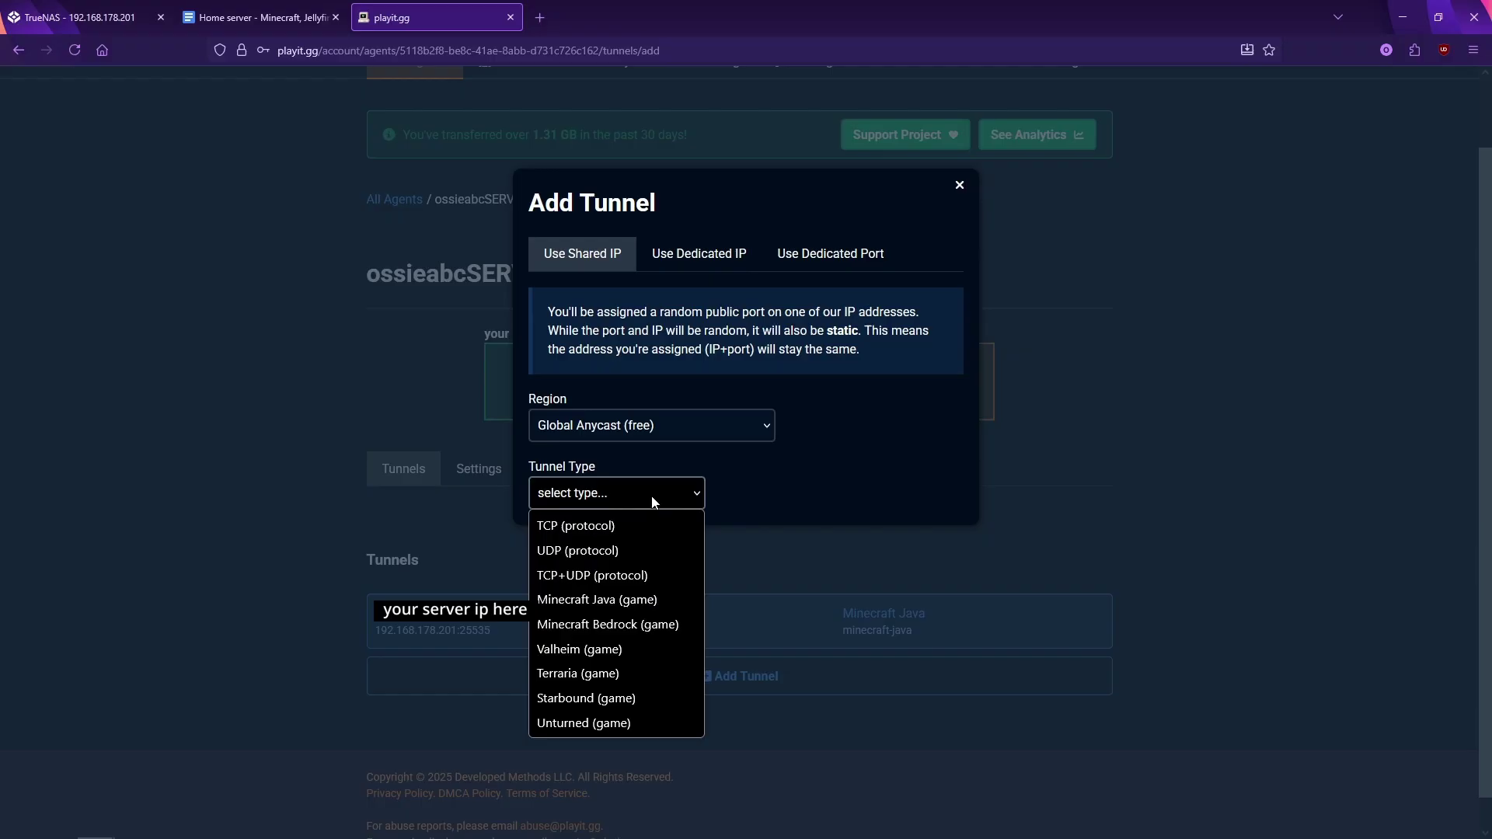
left_click(648, 603)
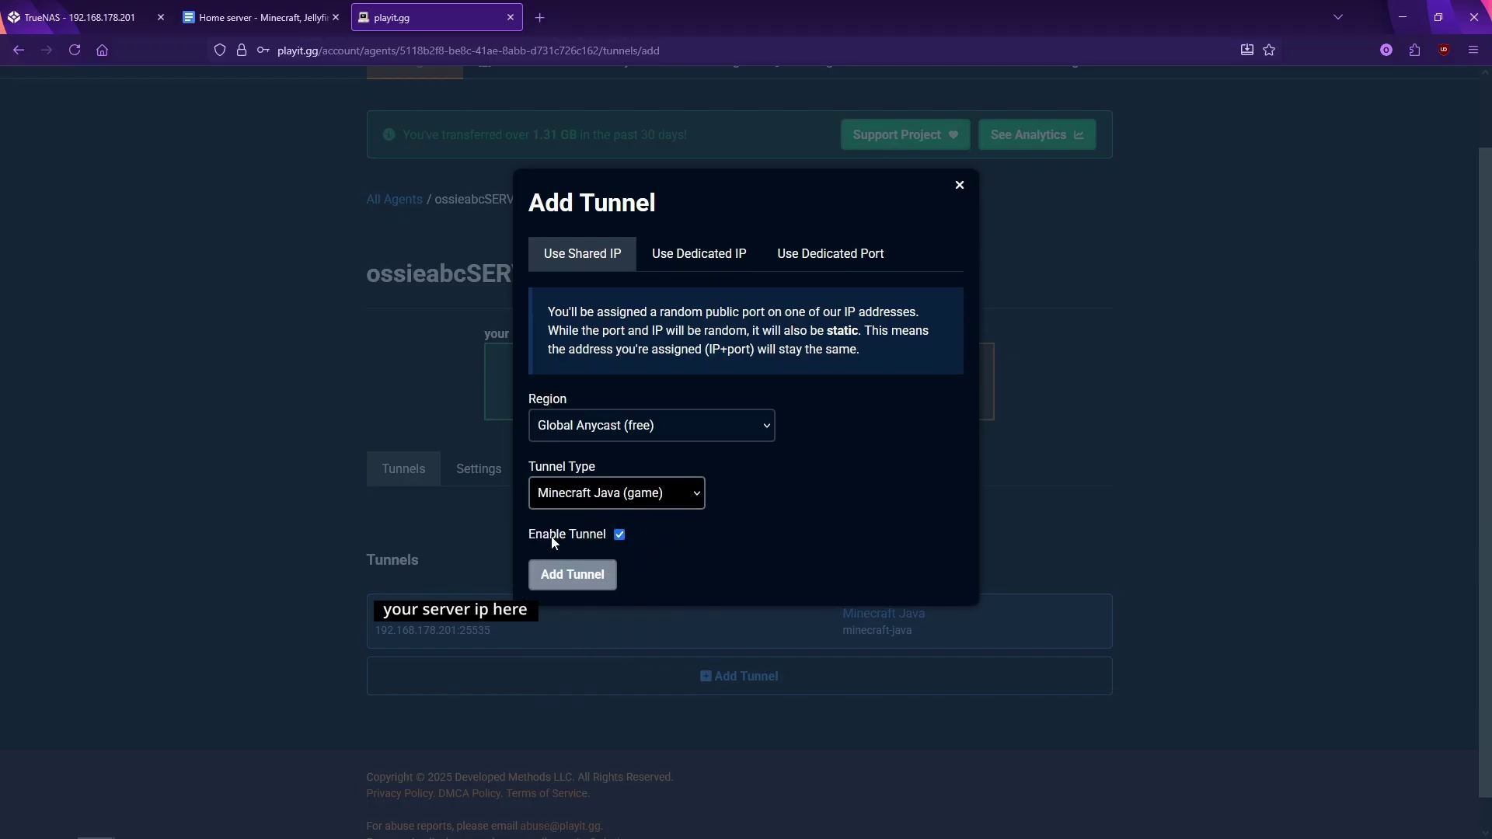
left_click(584, 579)
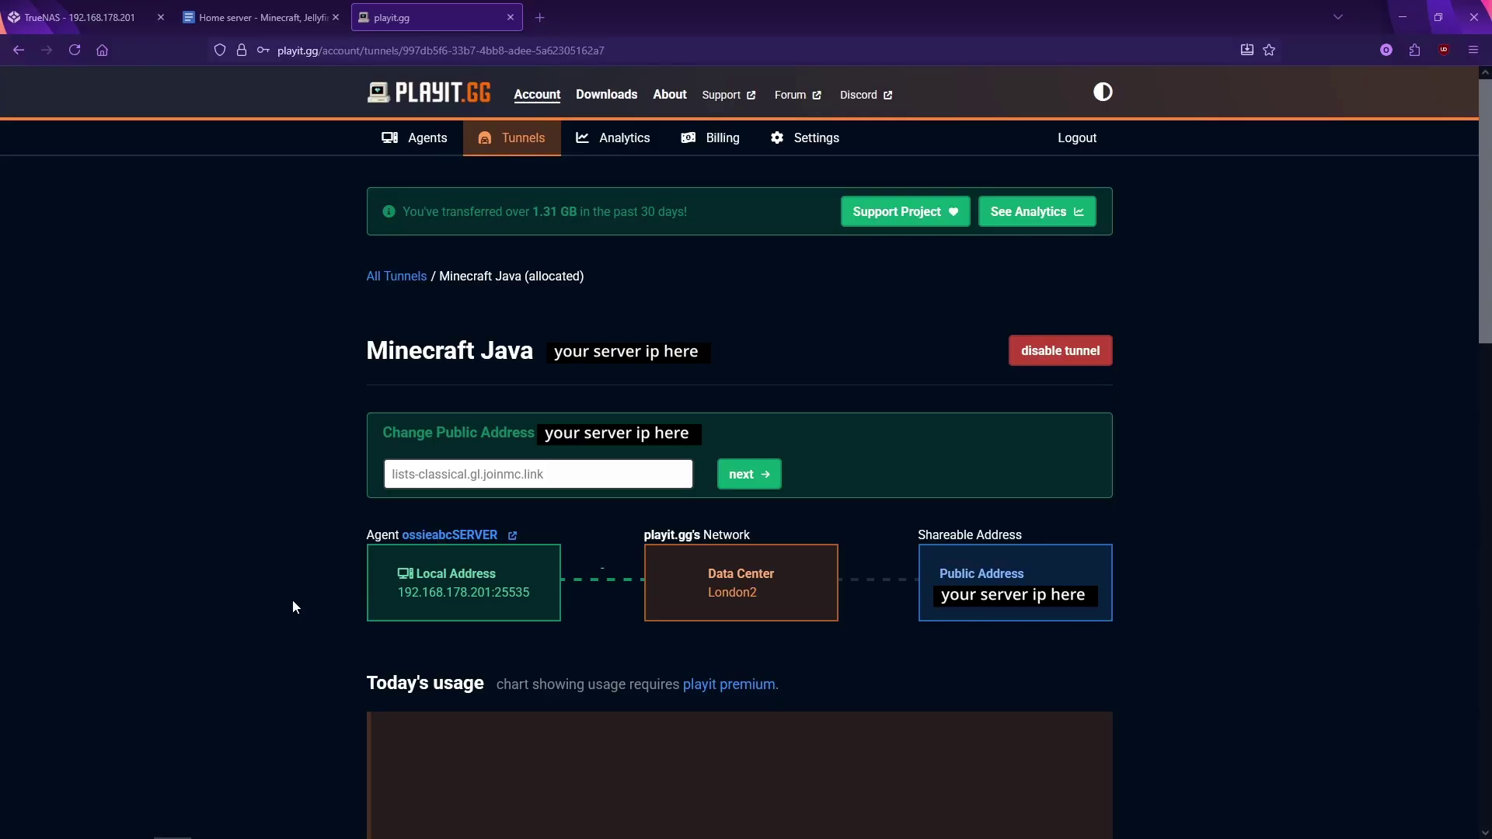
scroll(293, 600, "down", 5)
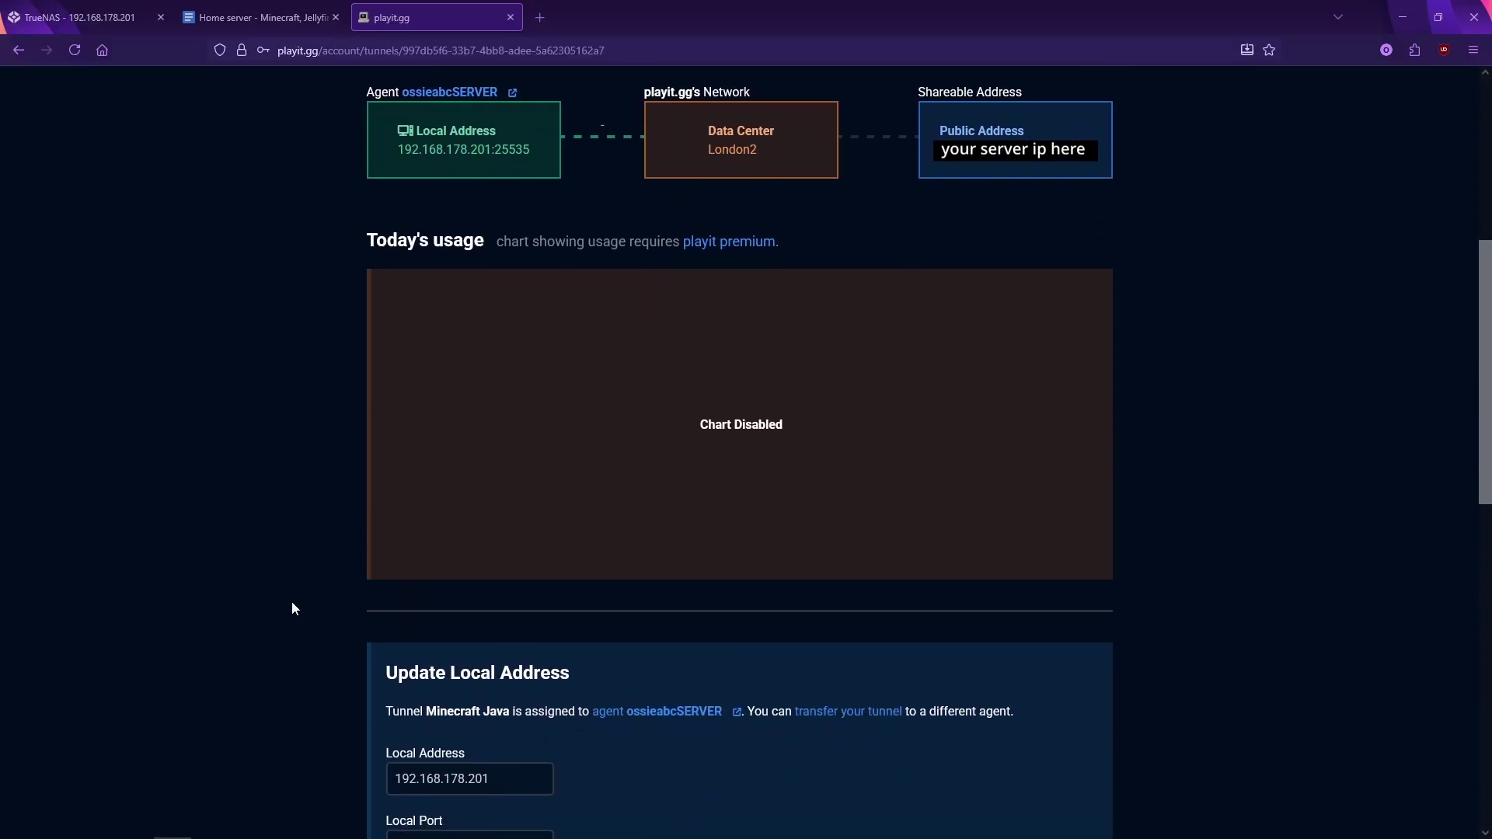
scroll(292, 603, "down", 4)
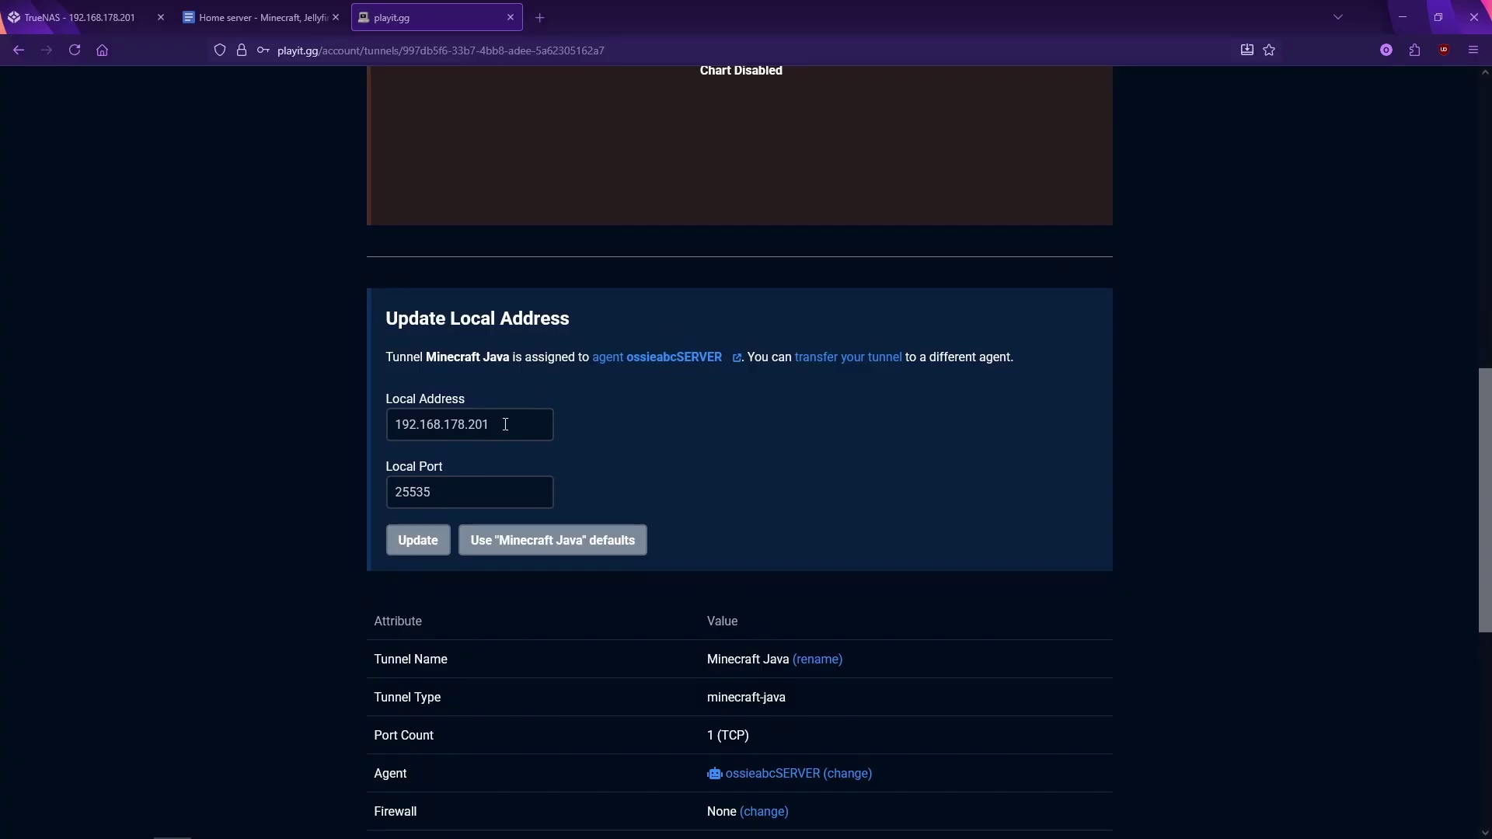
left_click(392, 426)
left_click(294, 478)
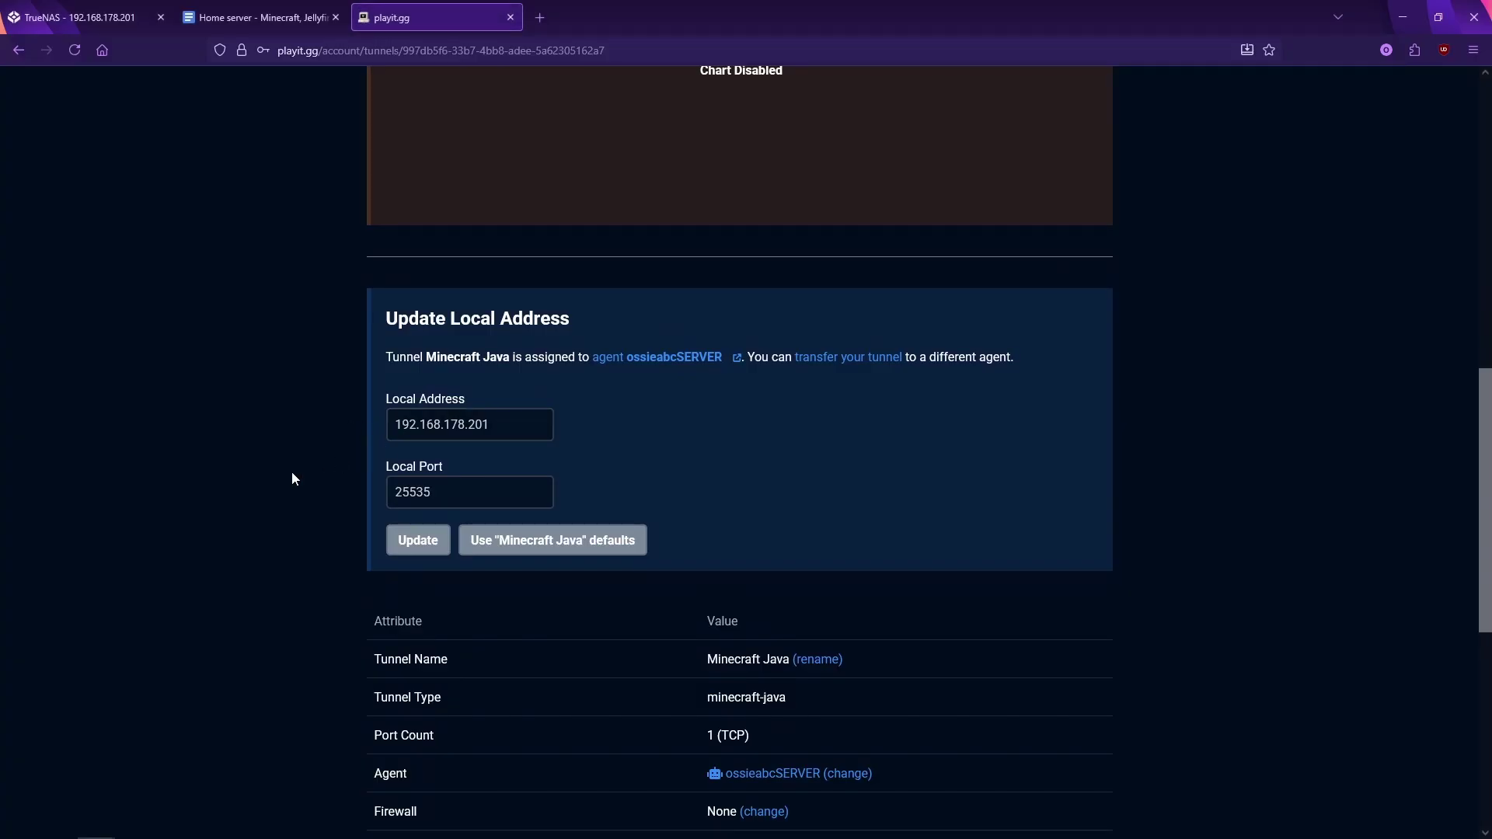
scroll(292, 474, "down", 1)
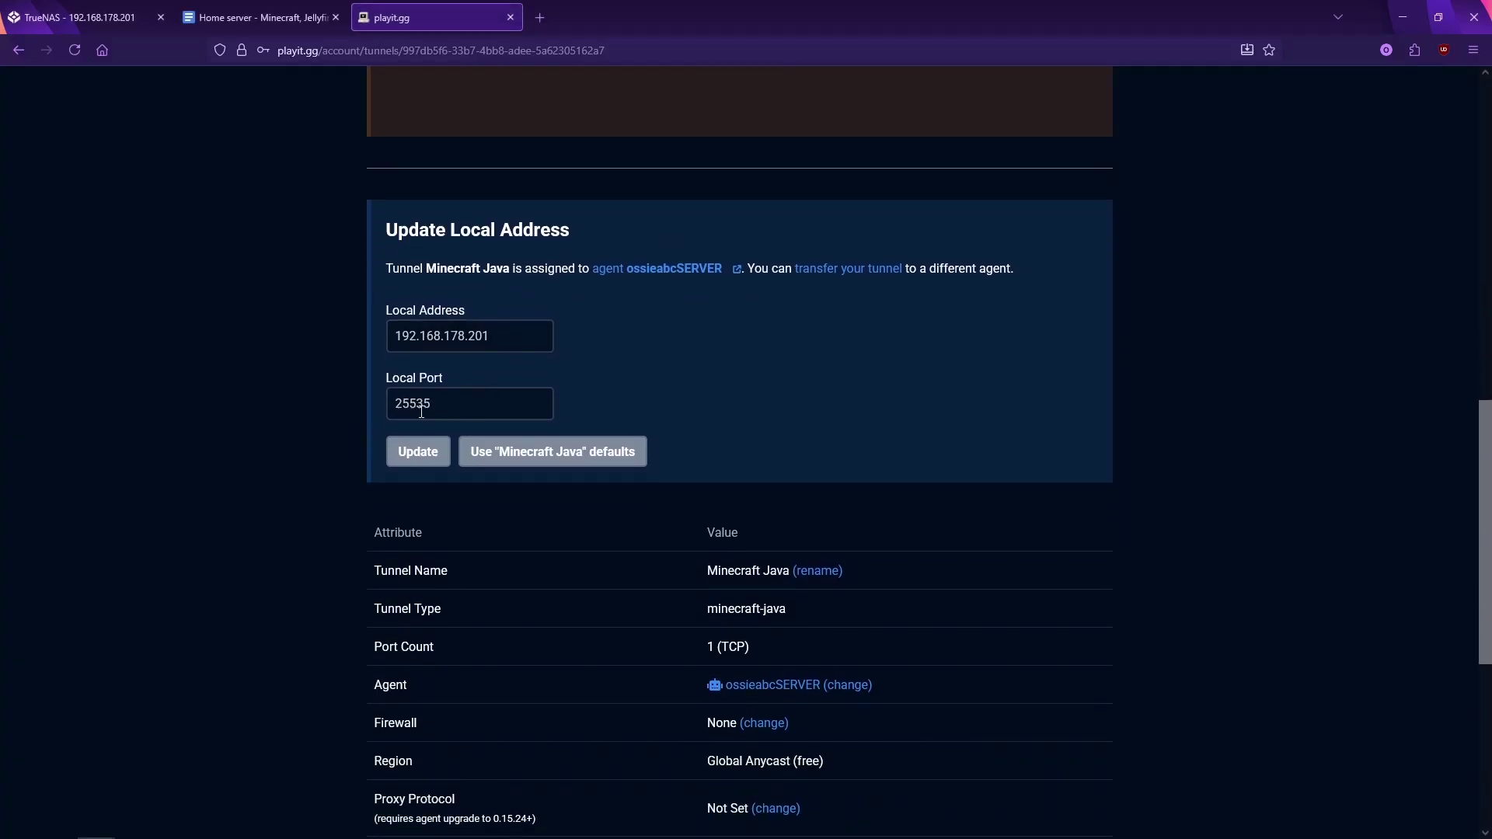
- Reopen the minecraft app's edit form and compare it with the playit.gg tunnel settings
left_click(78, 17)
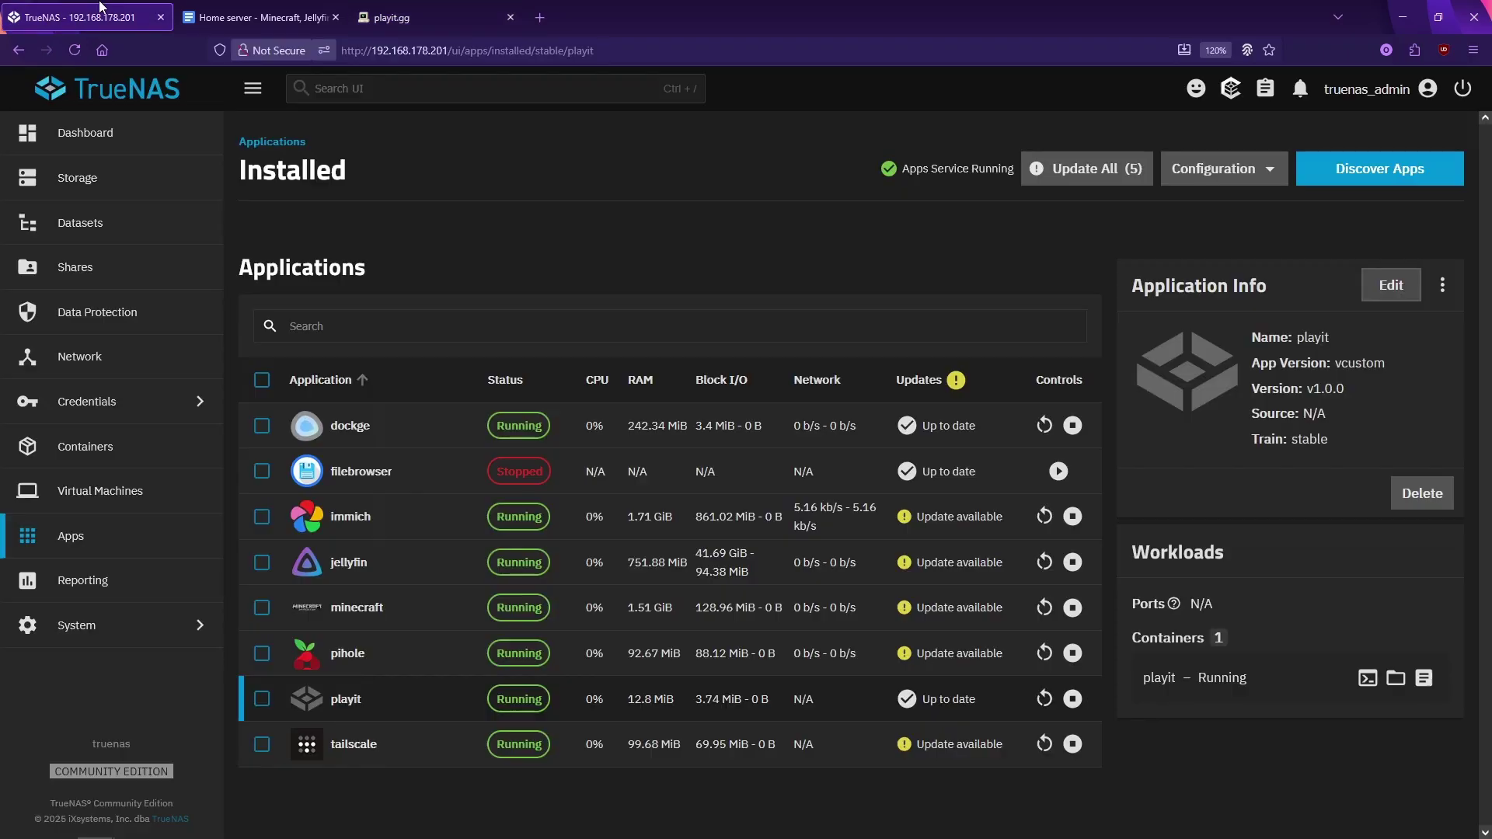
left_click(430, 614)
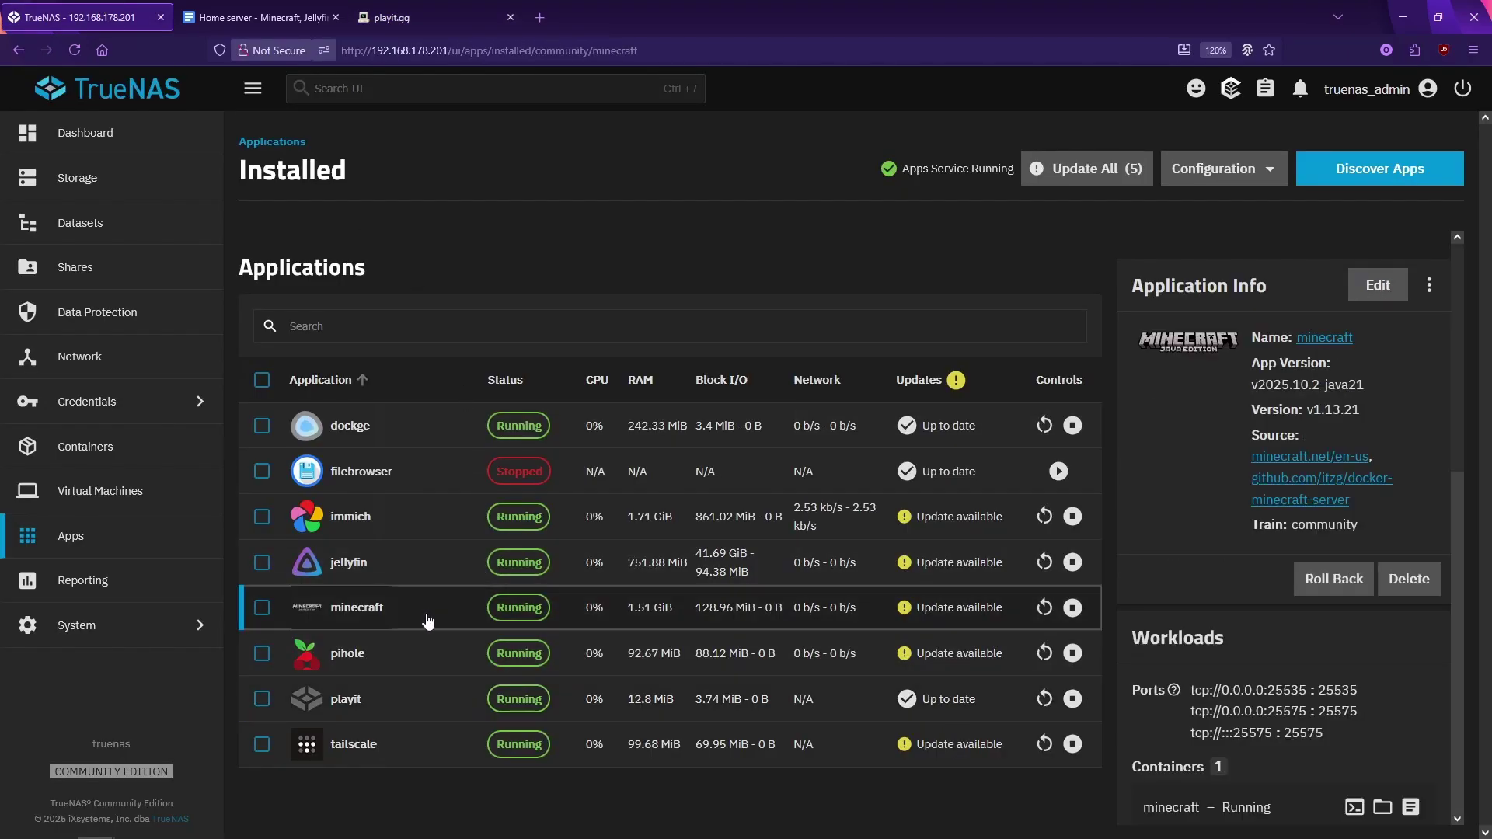
left_click(1379, 288)
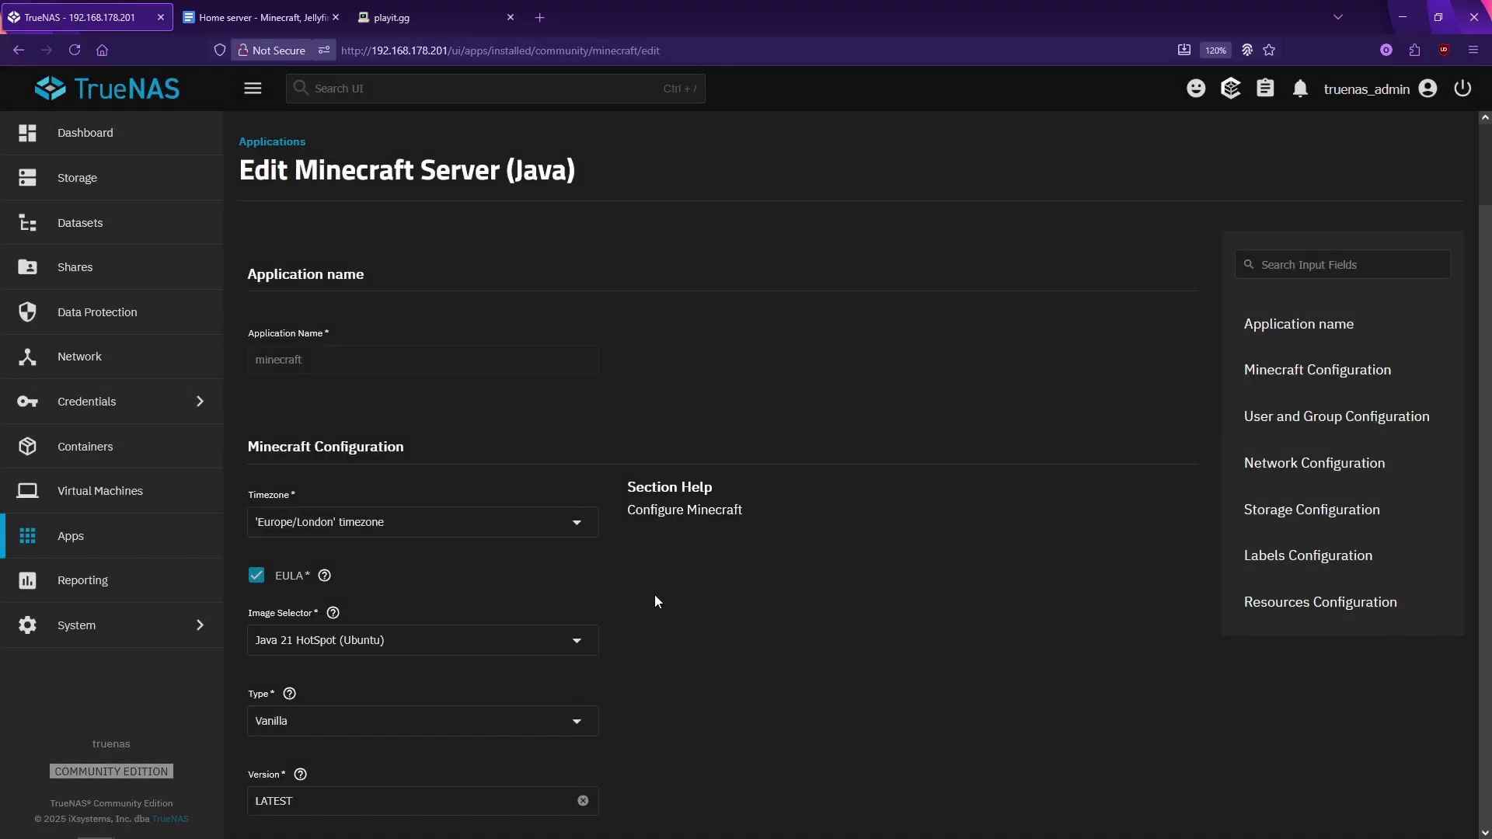
scroll(654, 595, "down", 10)
left_click(398, 19)
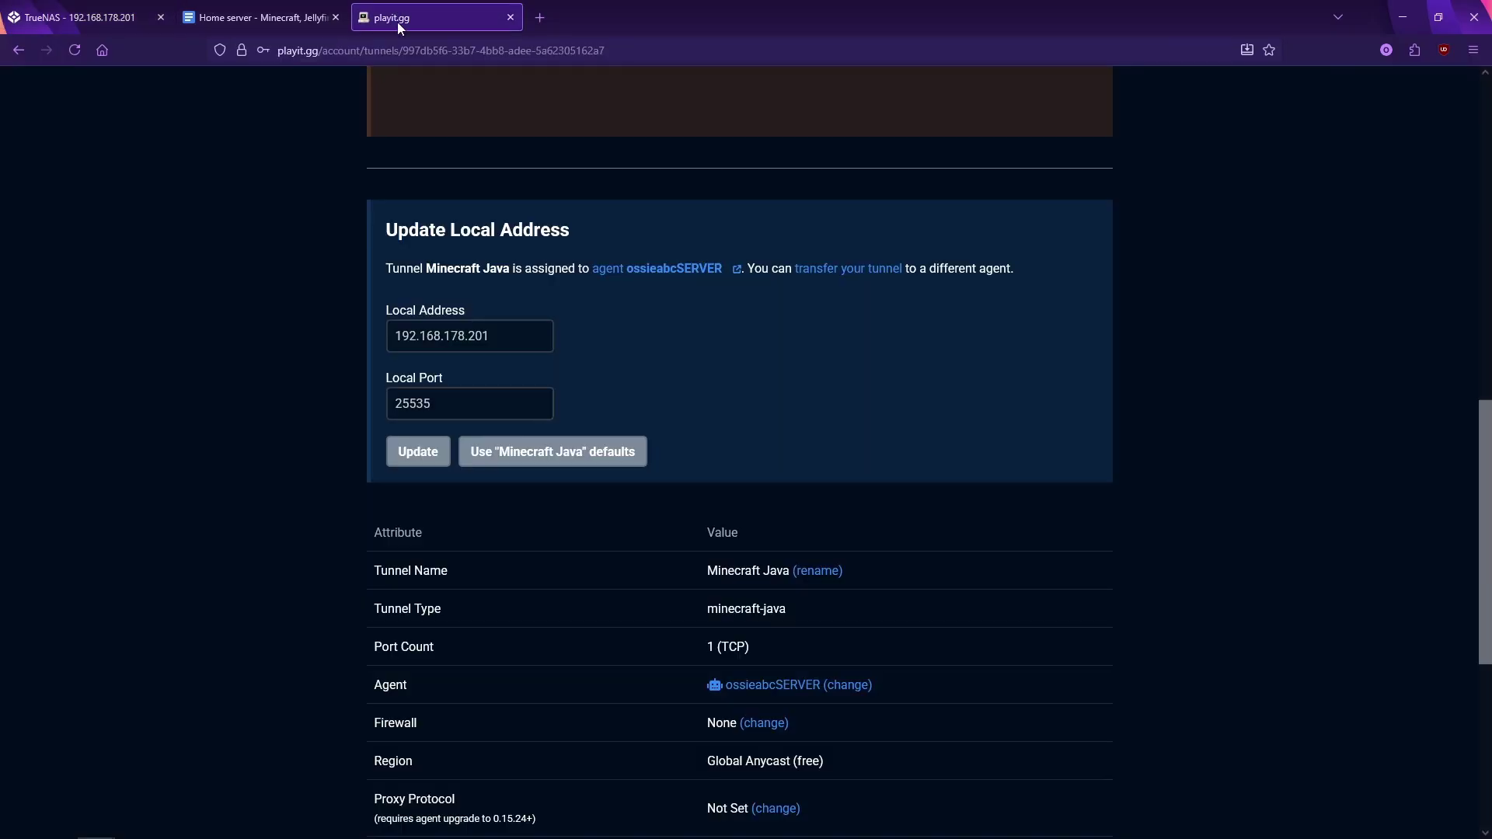
left_click(53, 14)
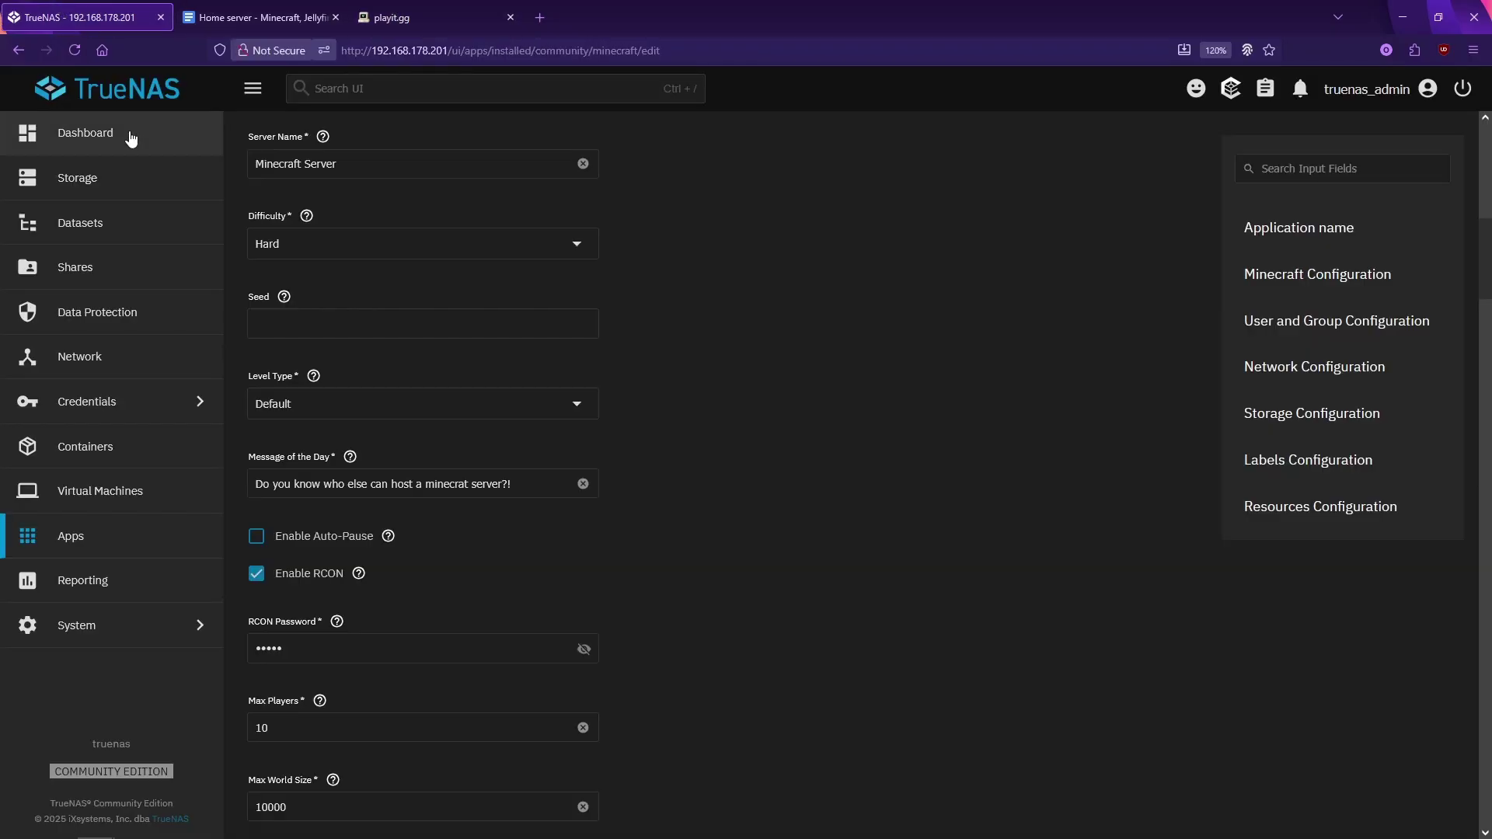
- Select the enp2s0 address 192.168.178.201 on the TrueNAS dashboard
left_click(92, 136)
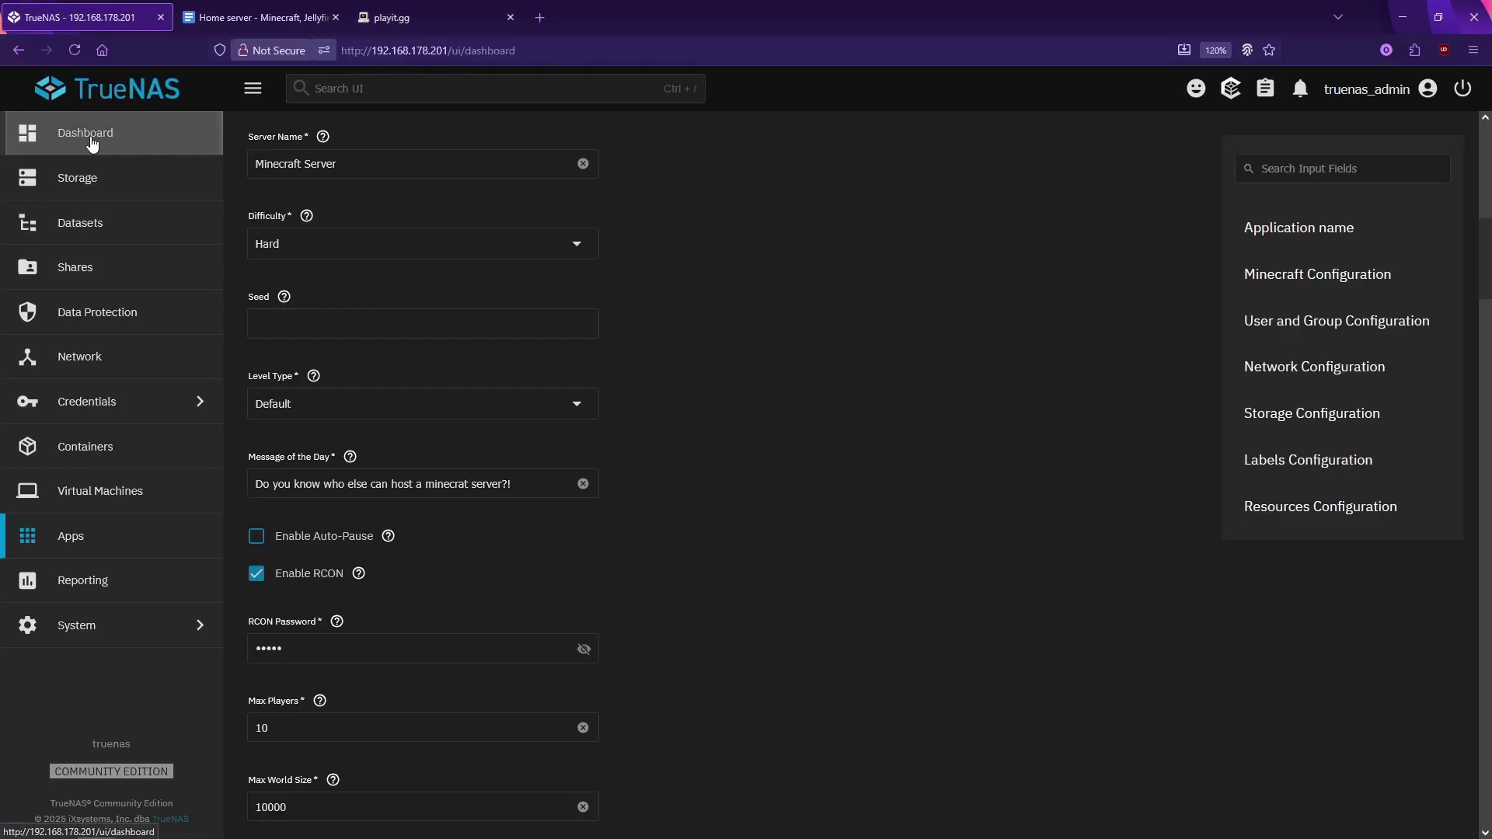
scroll(684, 593, "down", 5)
scroll(557, 589, "down", 12)
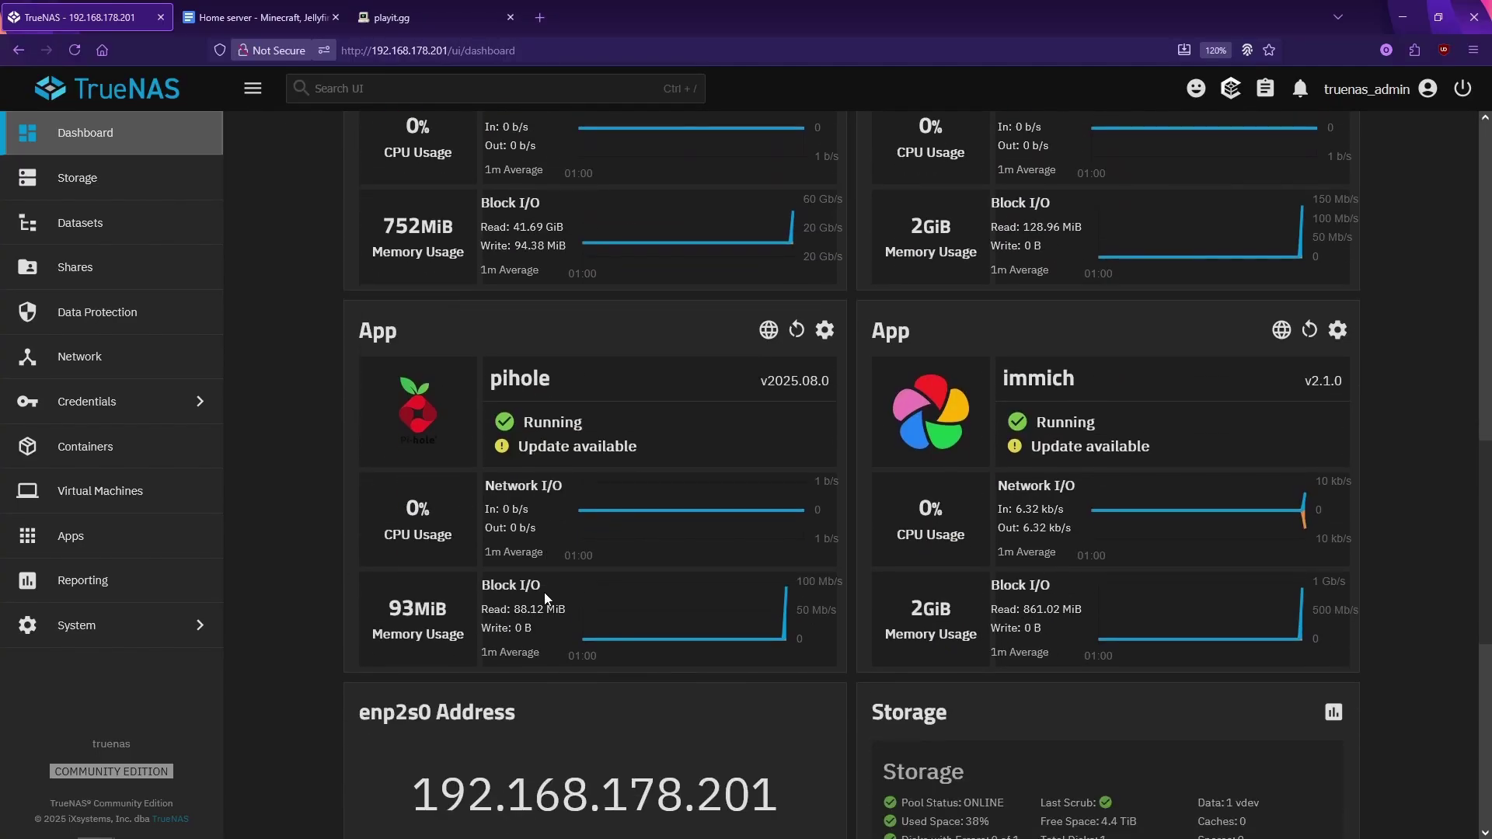
left_click_drag(418, 445, 796, 464)
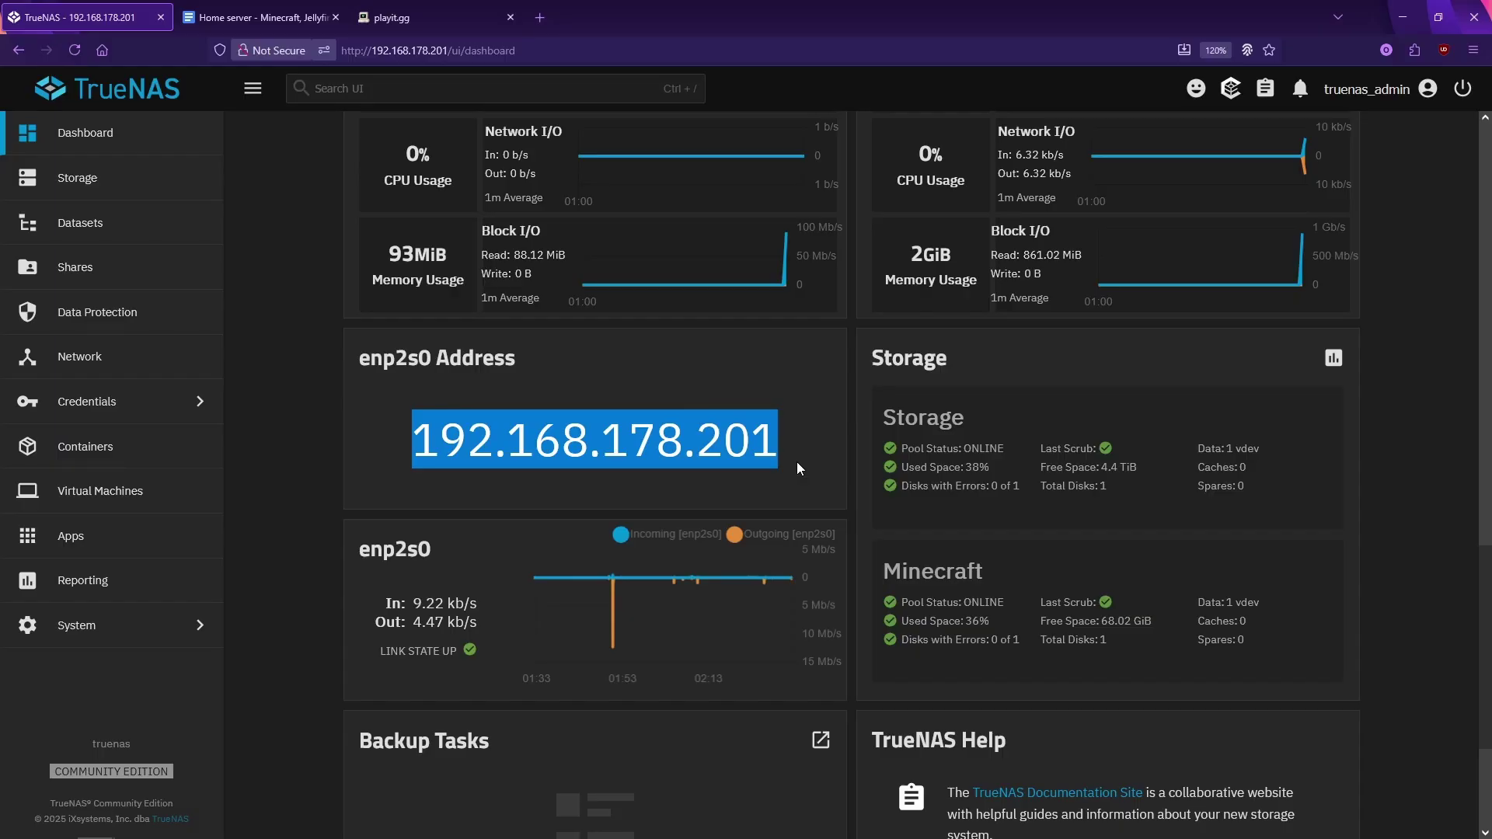
- Match the tunnel's local address against the Minecraft app's Network Configuration port 25535
left_click(476, 17)
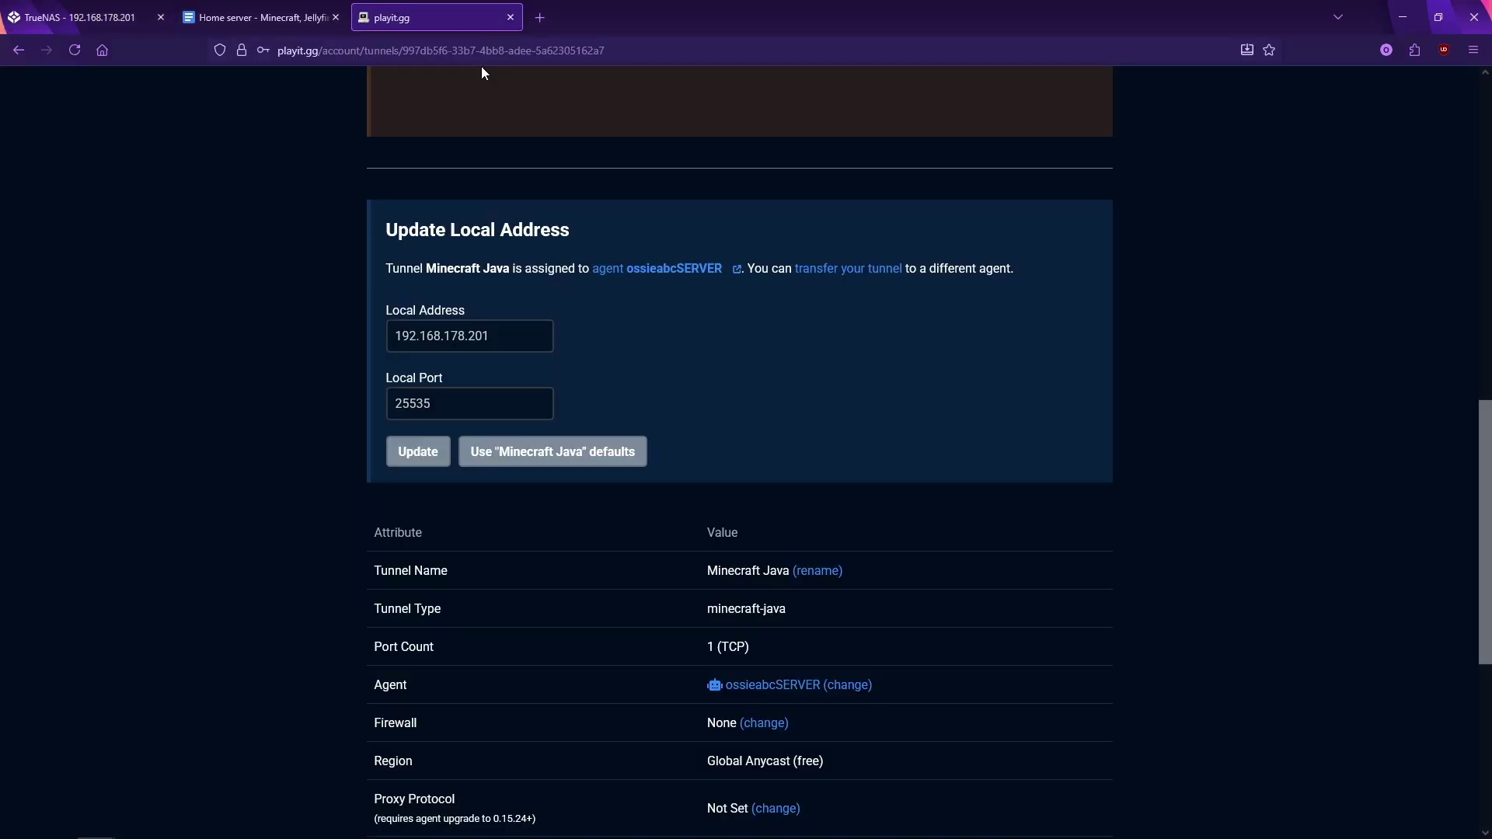
left_click(460, 336)
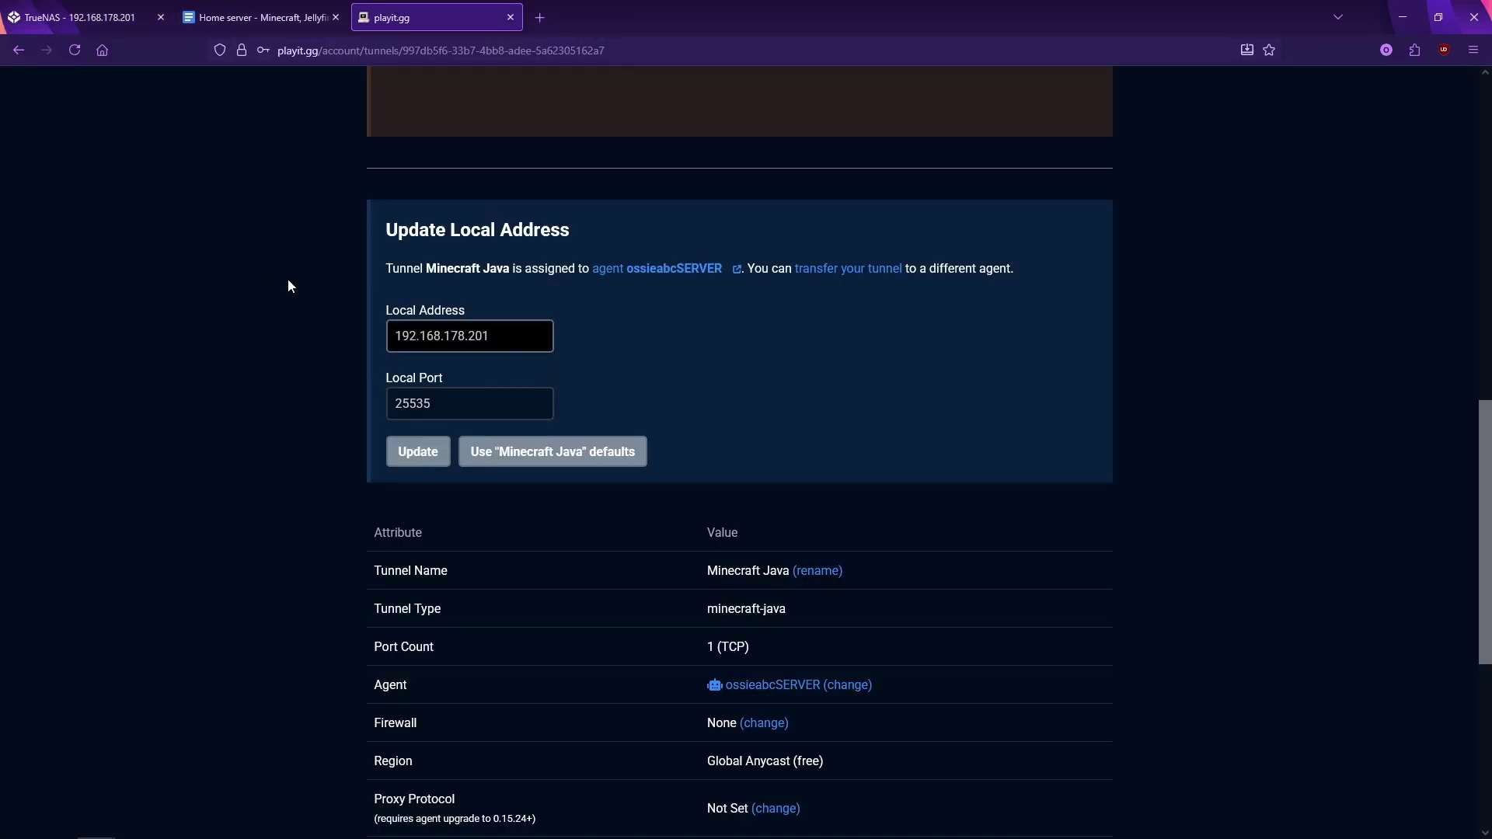
left_click(78, 17)
key("alt+Left")
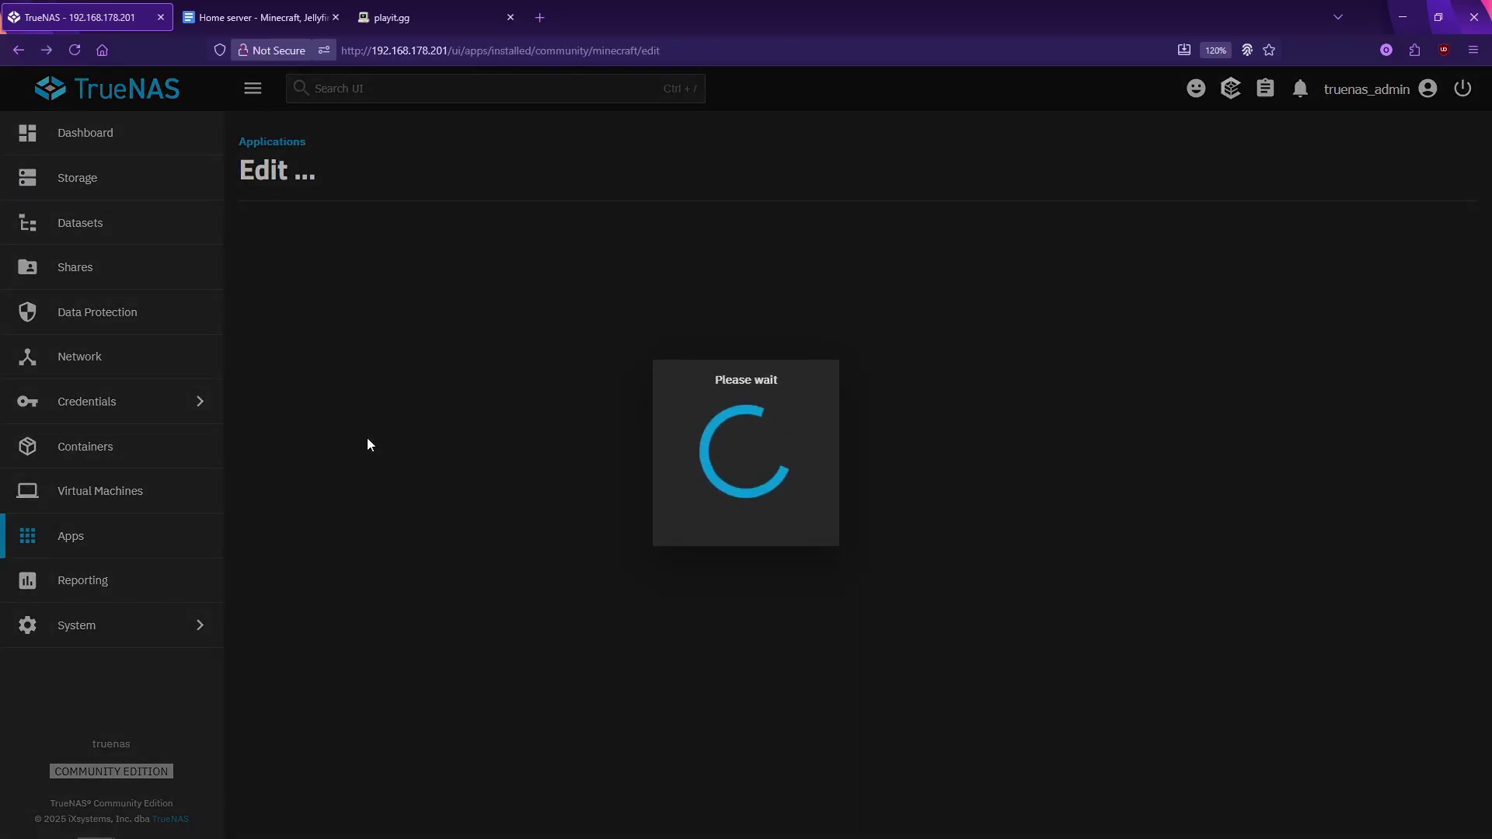
scroll(670, 440, "down", 5)
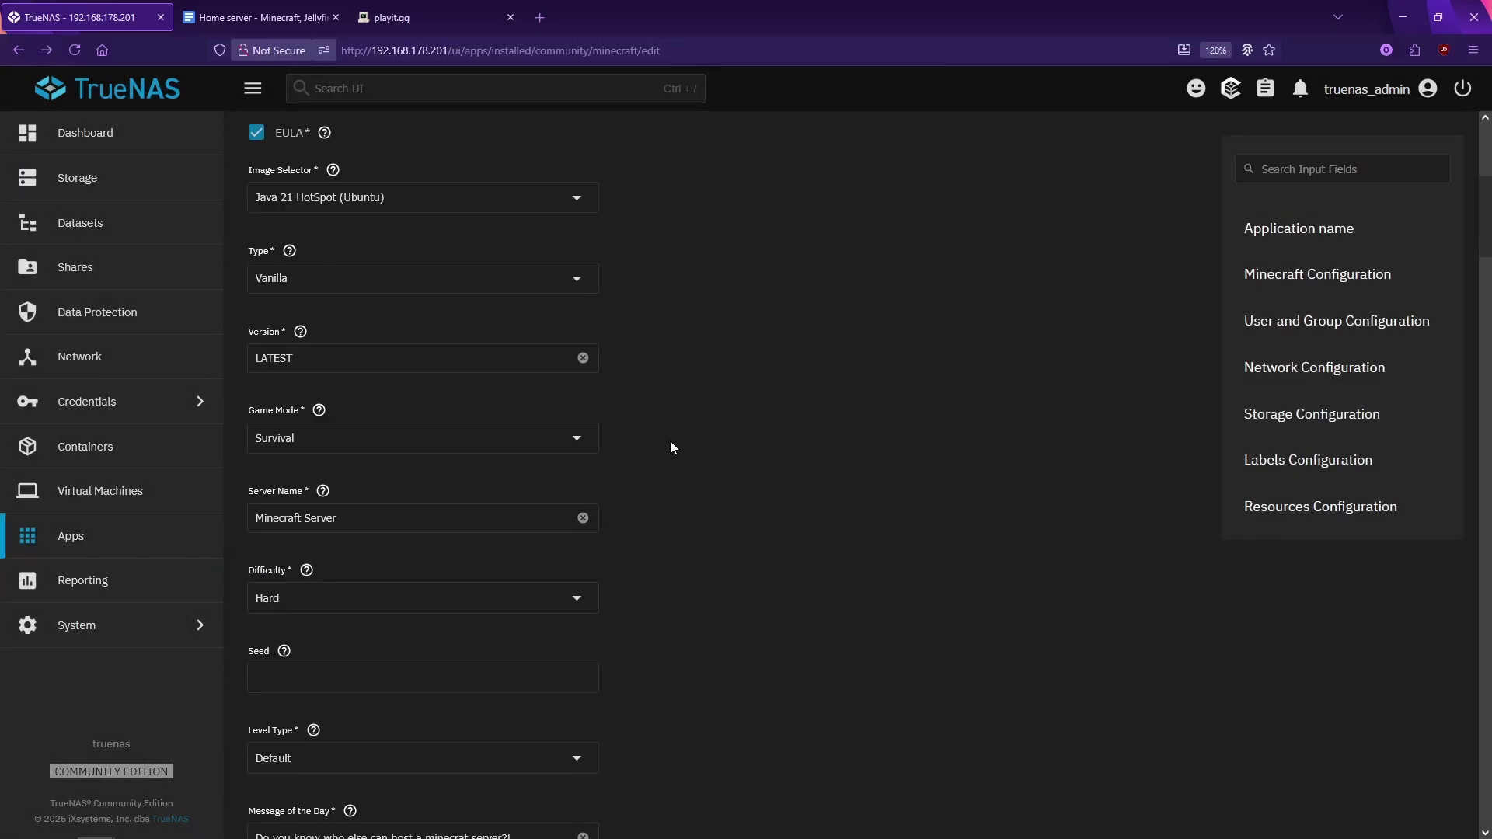
scroll(670, 440, "down", 15)
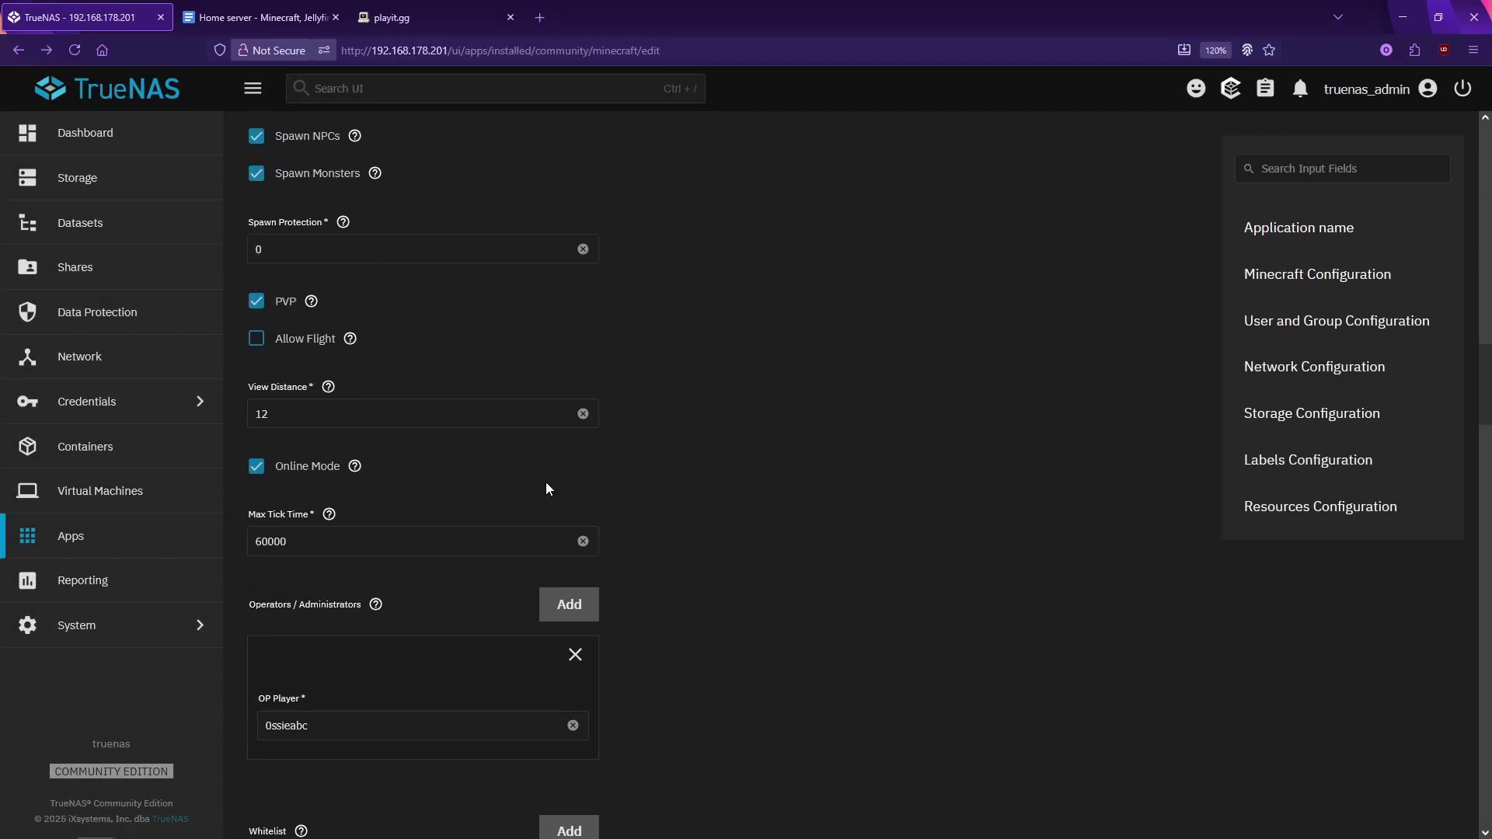
left_click(1321, 366)
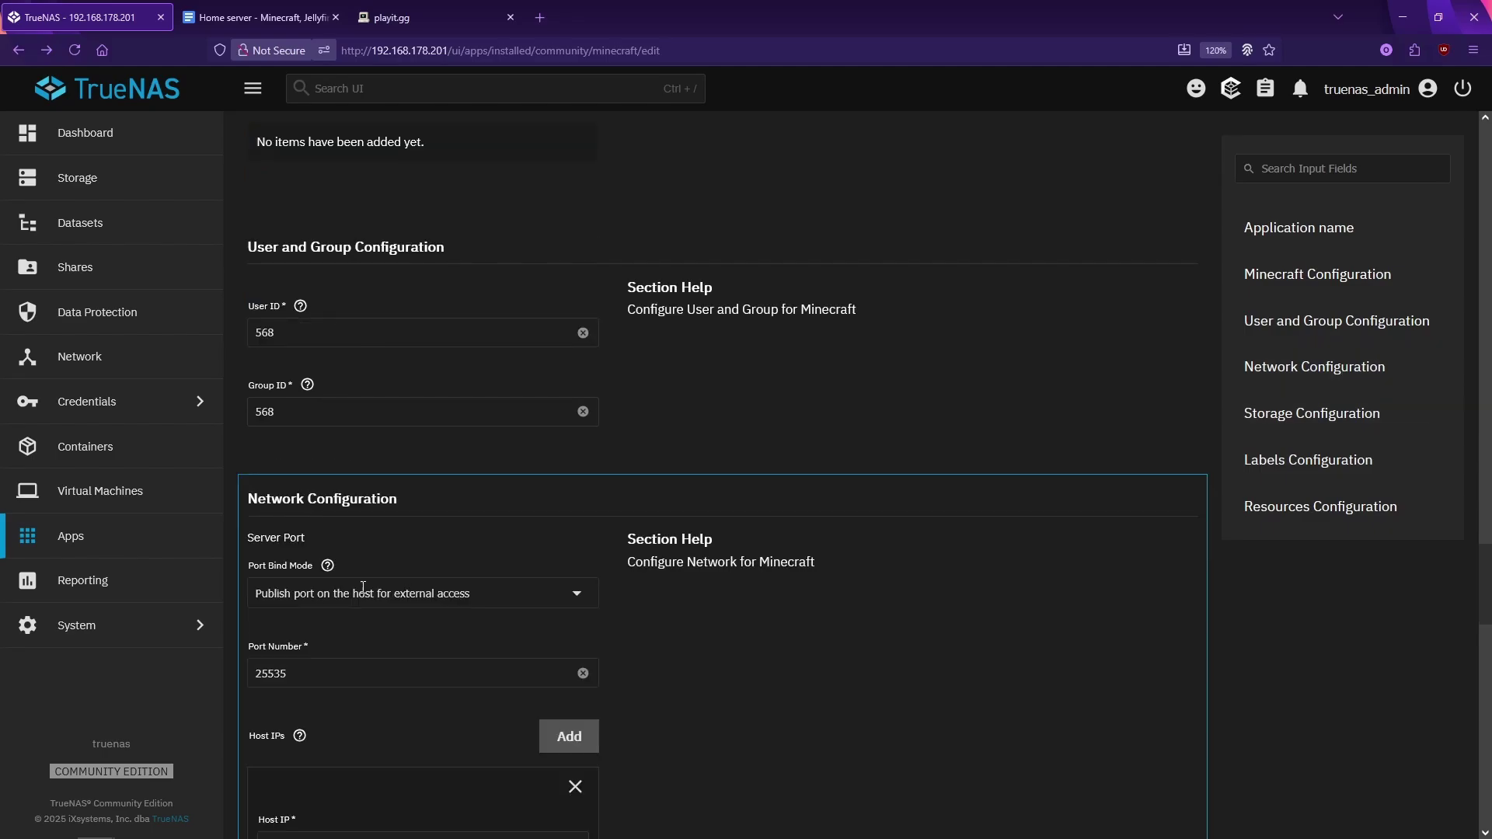
scroll(294, 498, "down", 2)
left_click_drag(308, 492, 243, 501)
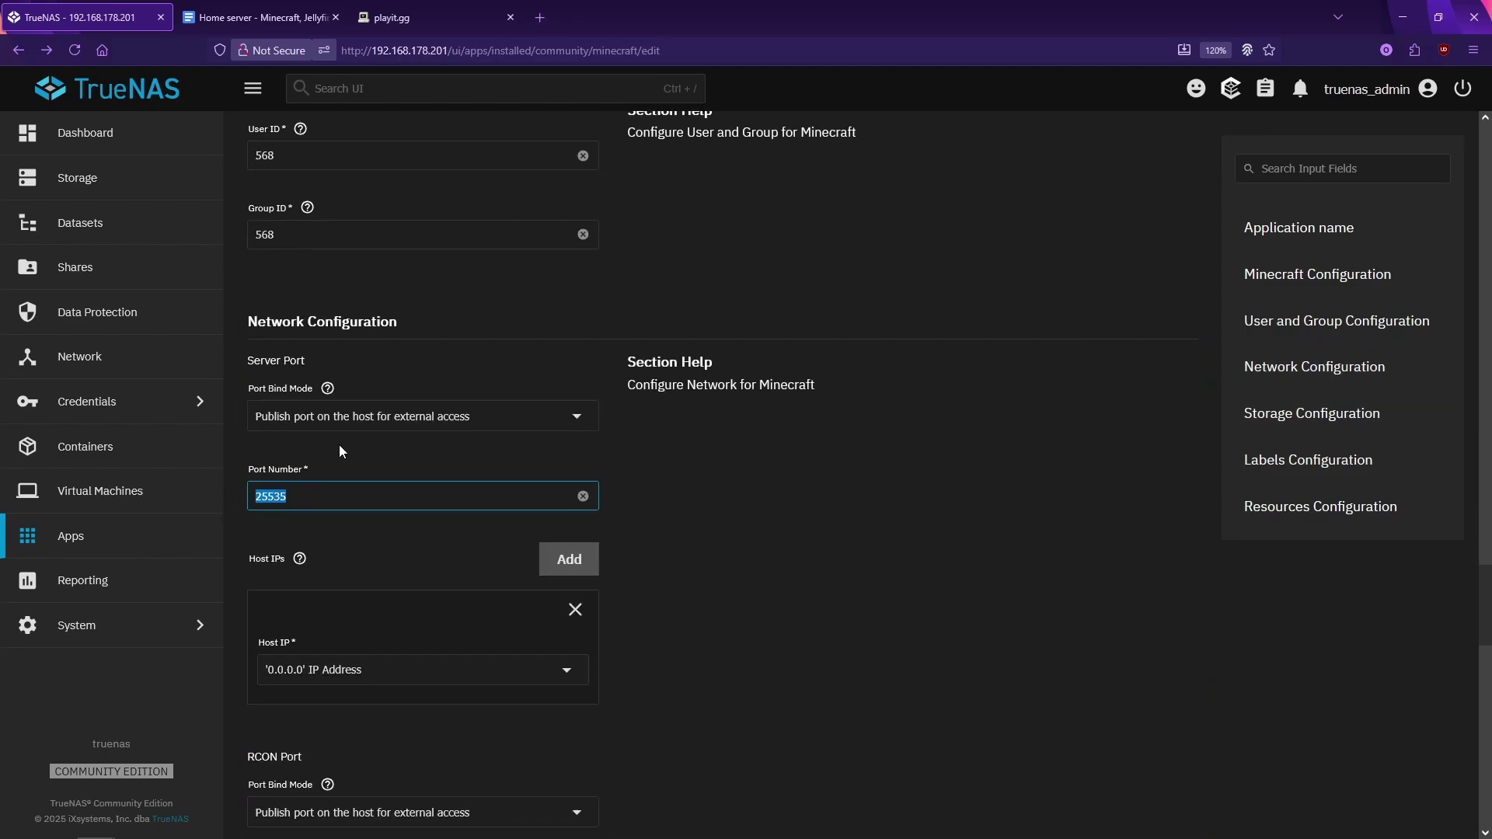
key("ctrl+Tab")
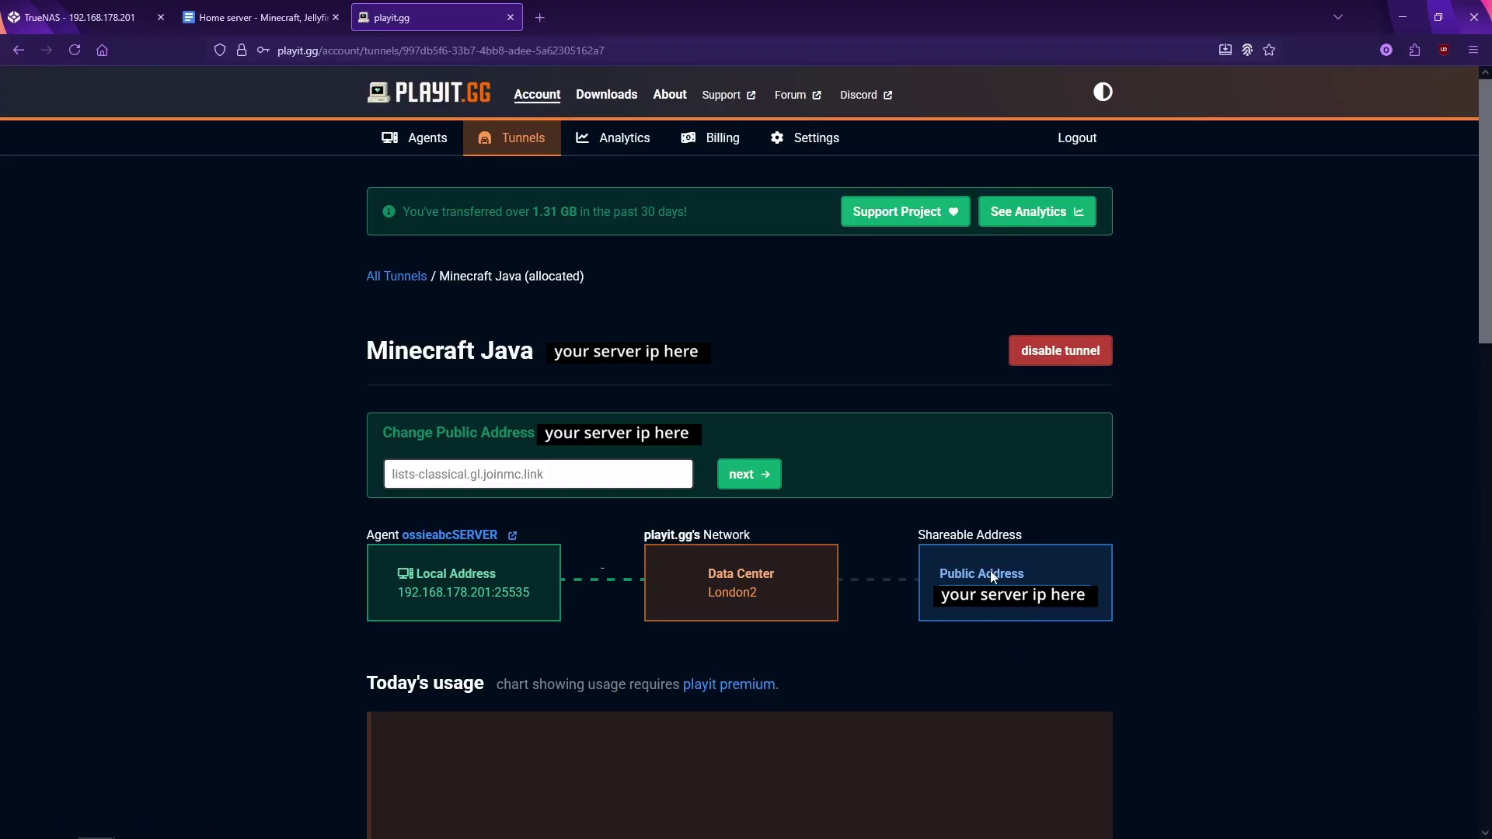
- Add a Minecraft server named 'yo mama' with the pasted playit.gg public address
mouse_move(179, 838)
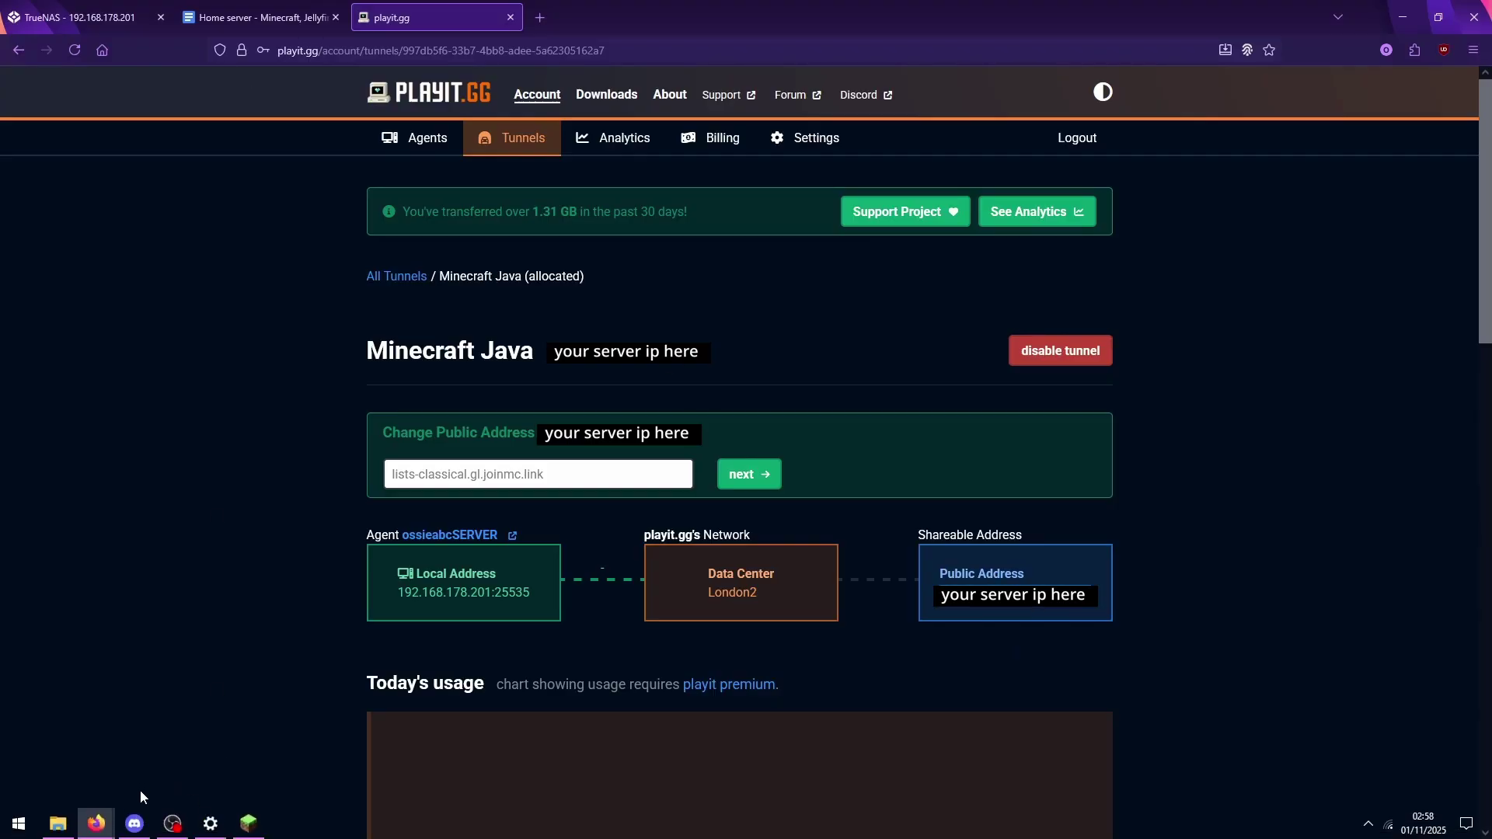
left_click(250, 826)
left_click(1337, 544)
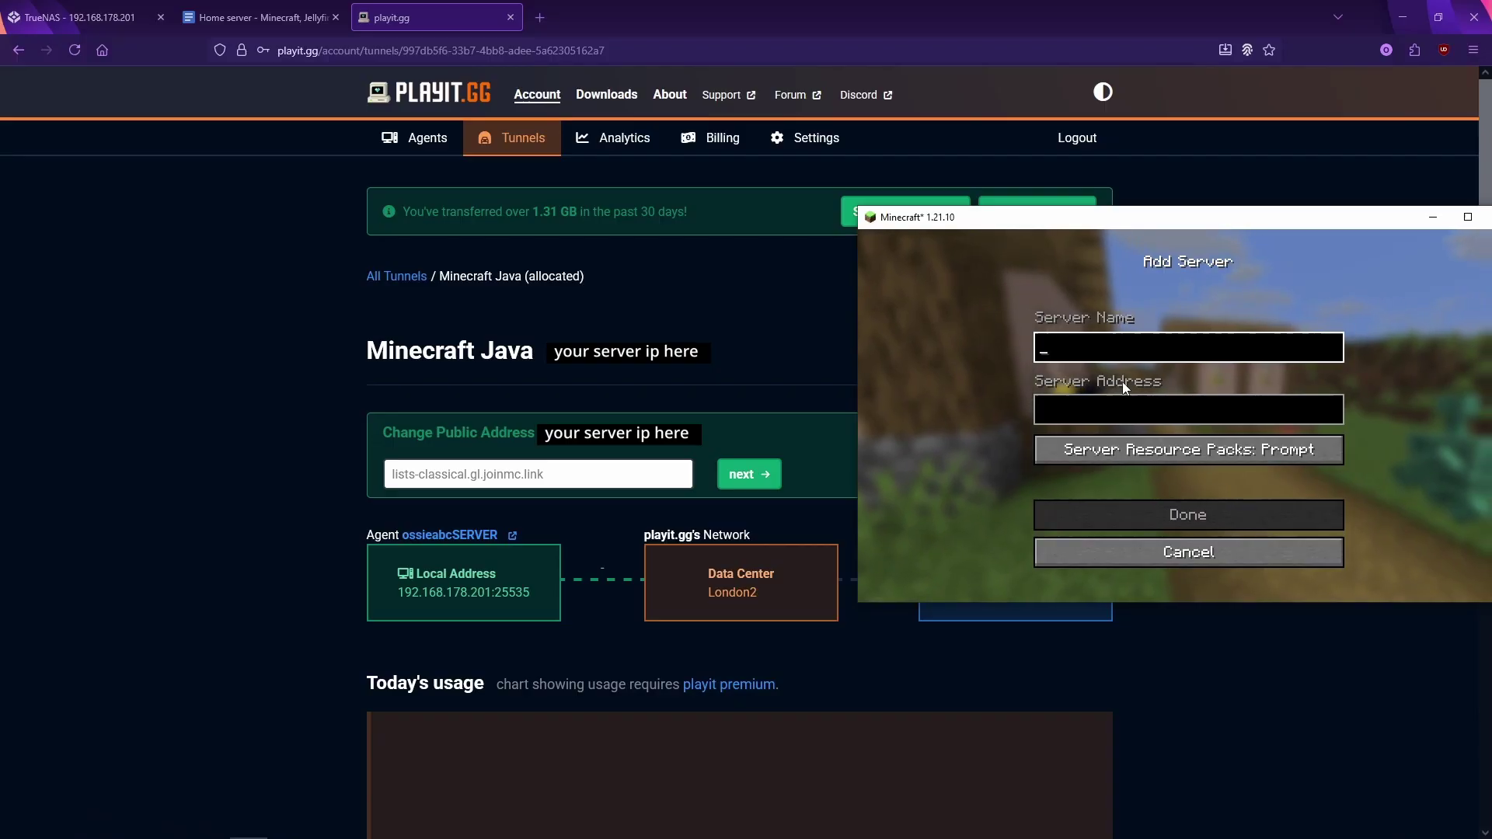
type("yo mama")
left_click(1177, 408)
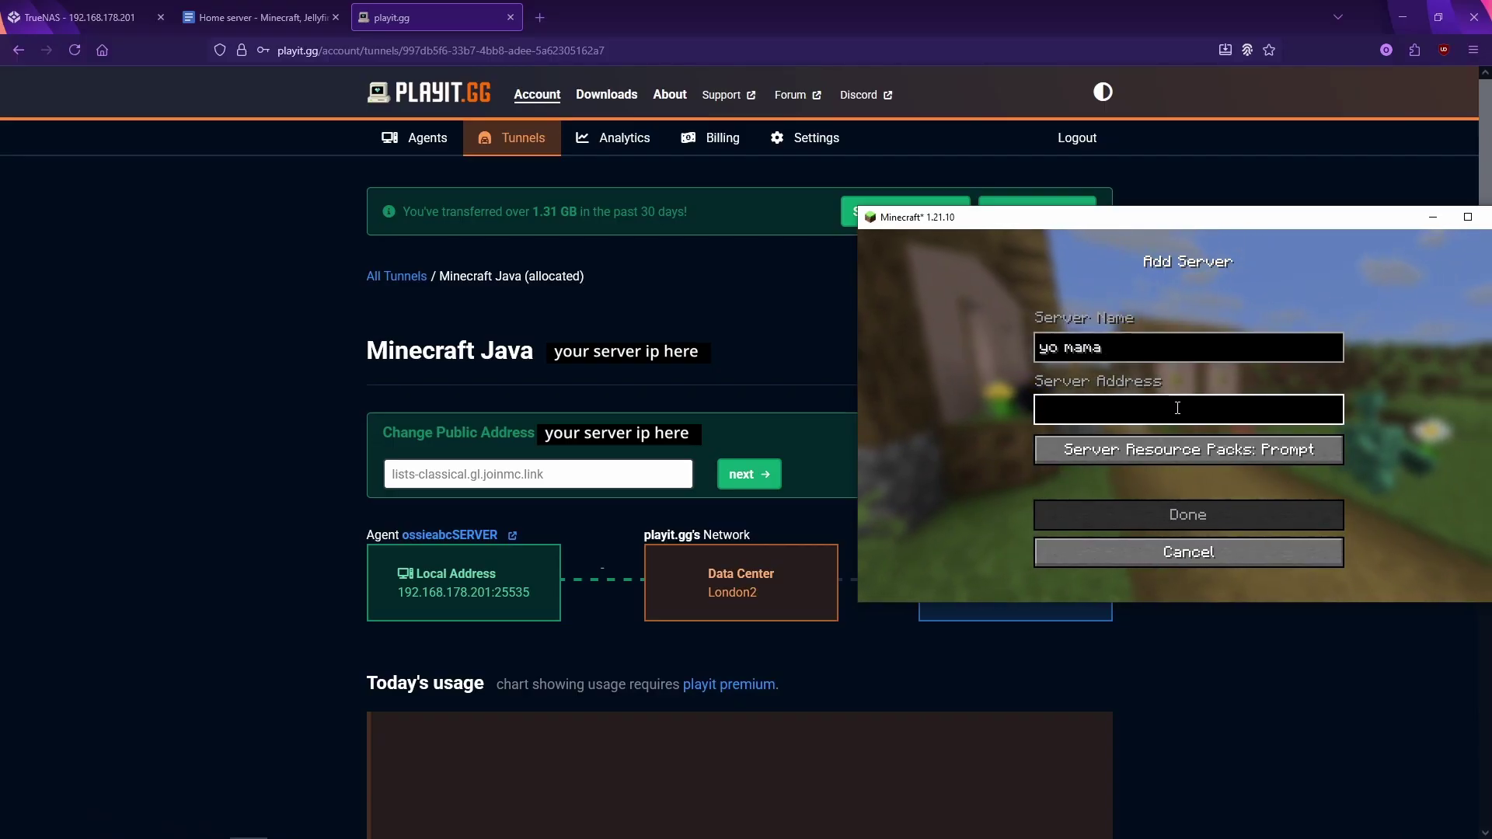
key("ctrl+v")
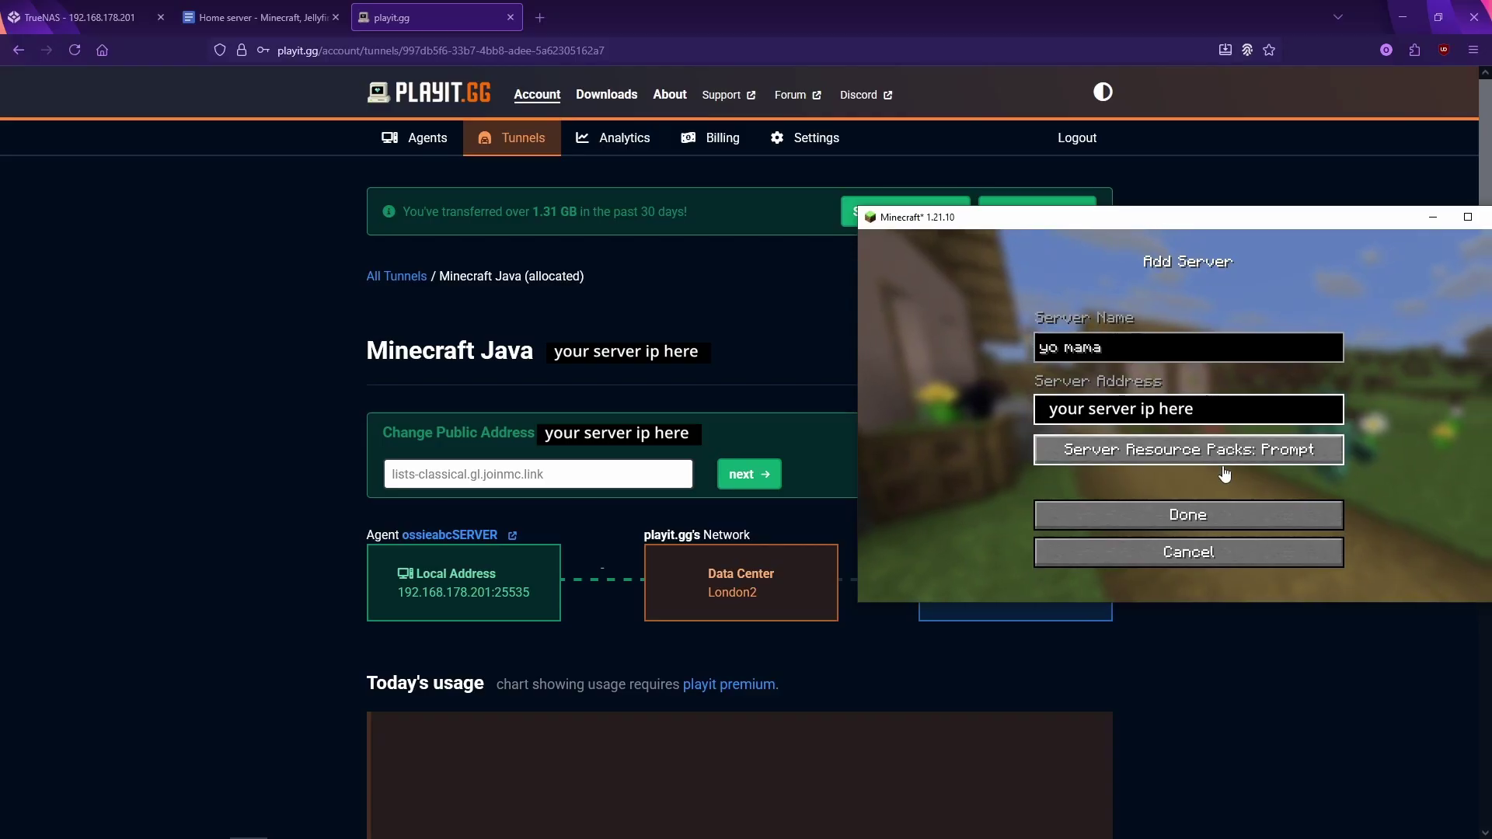
left_click(1204, 513)
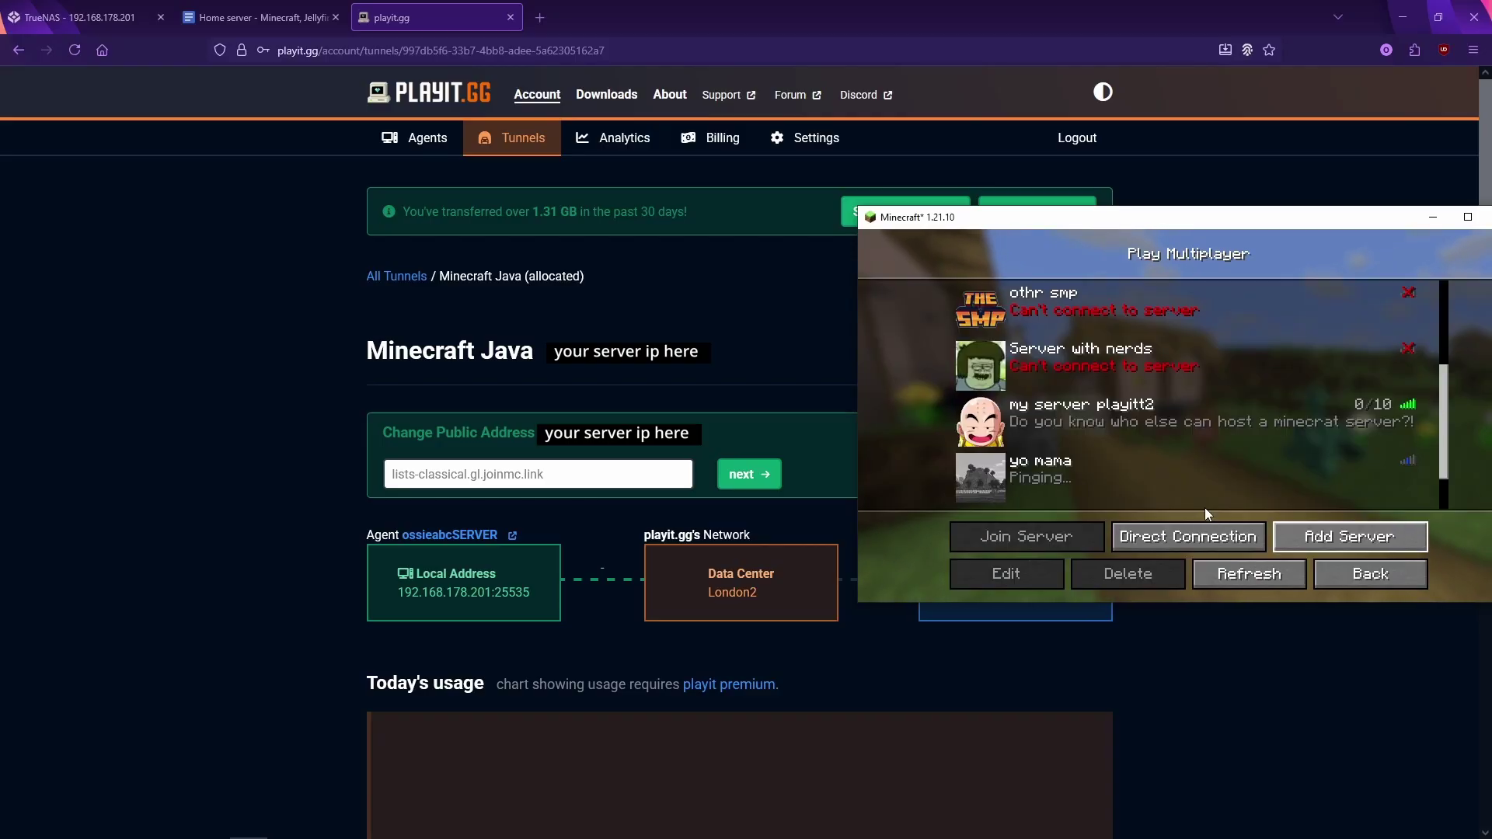
left_click(1160, 465)
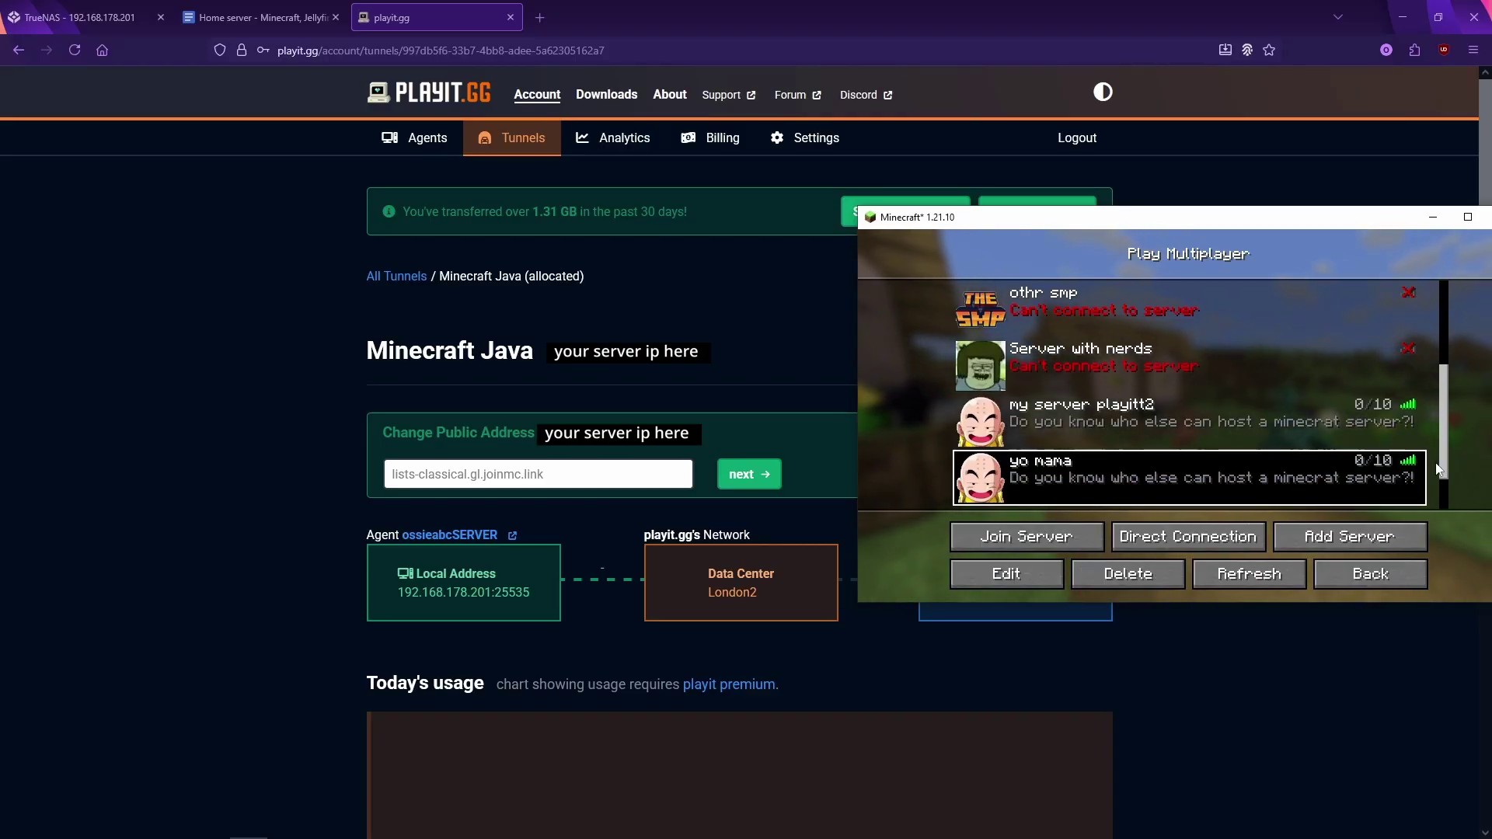
left_click_drag(1439, 469, 1447, 489)
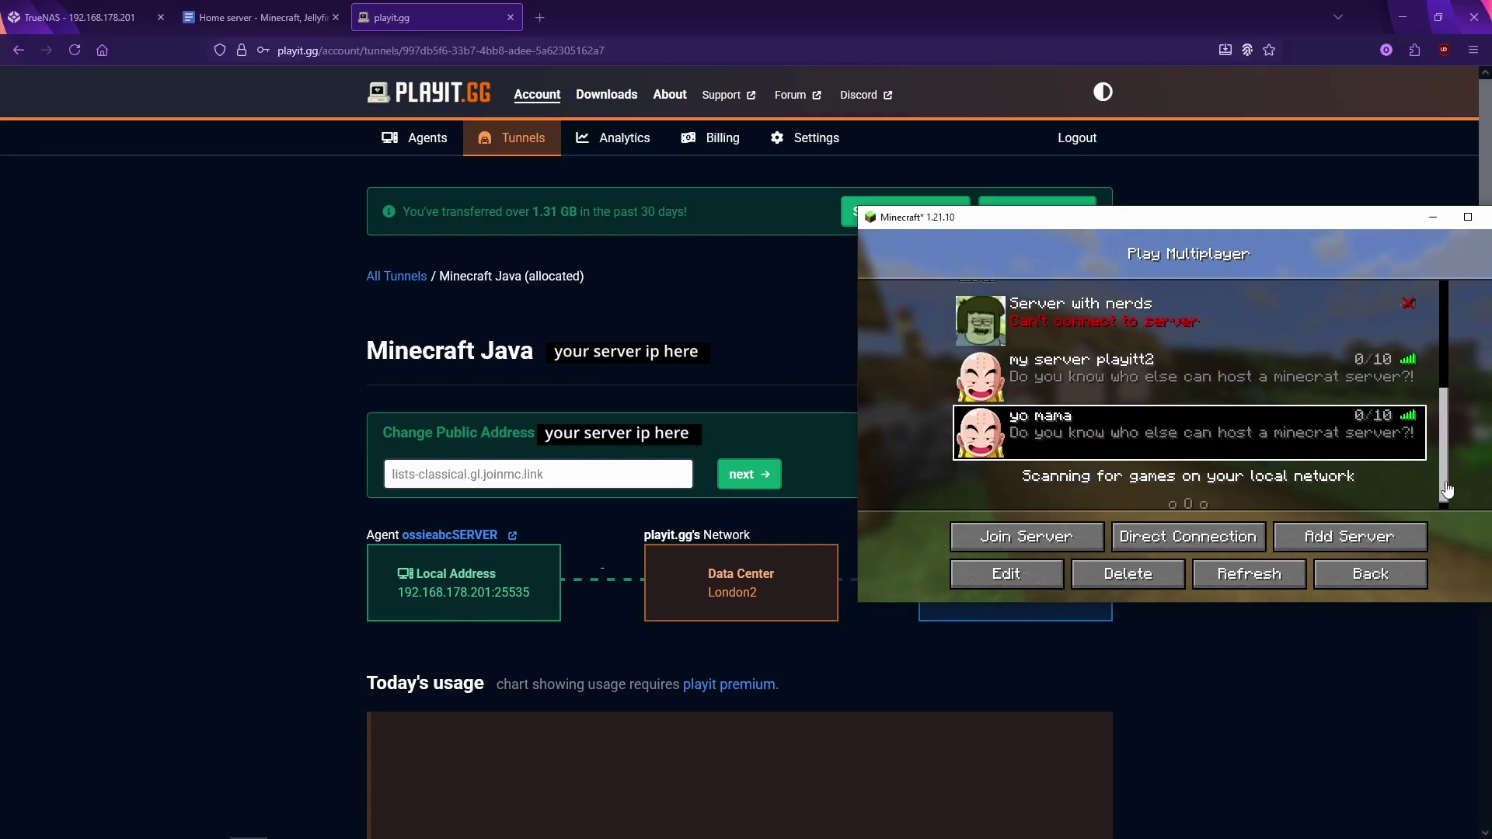
mouse_move(1411, 424)
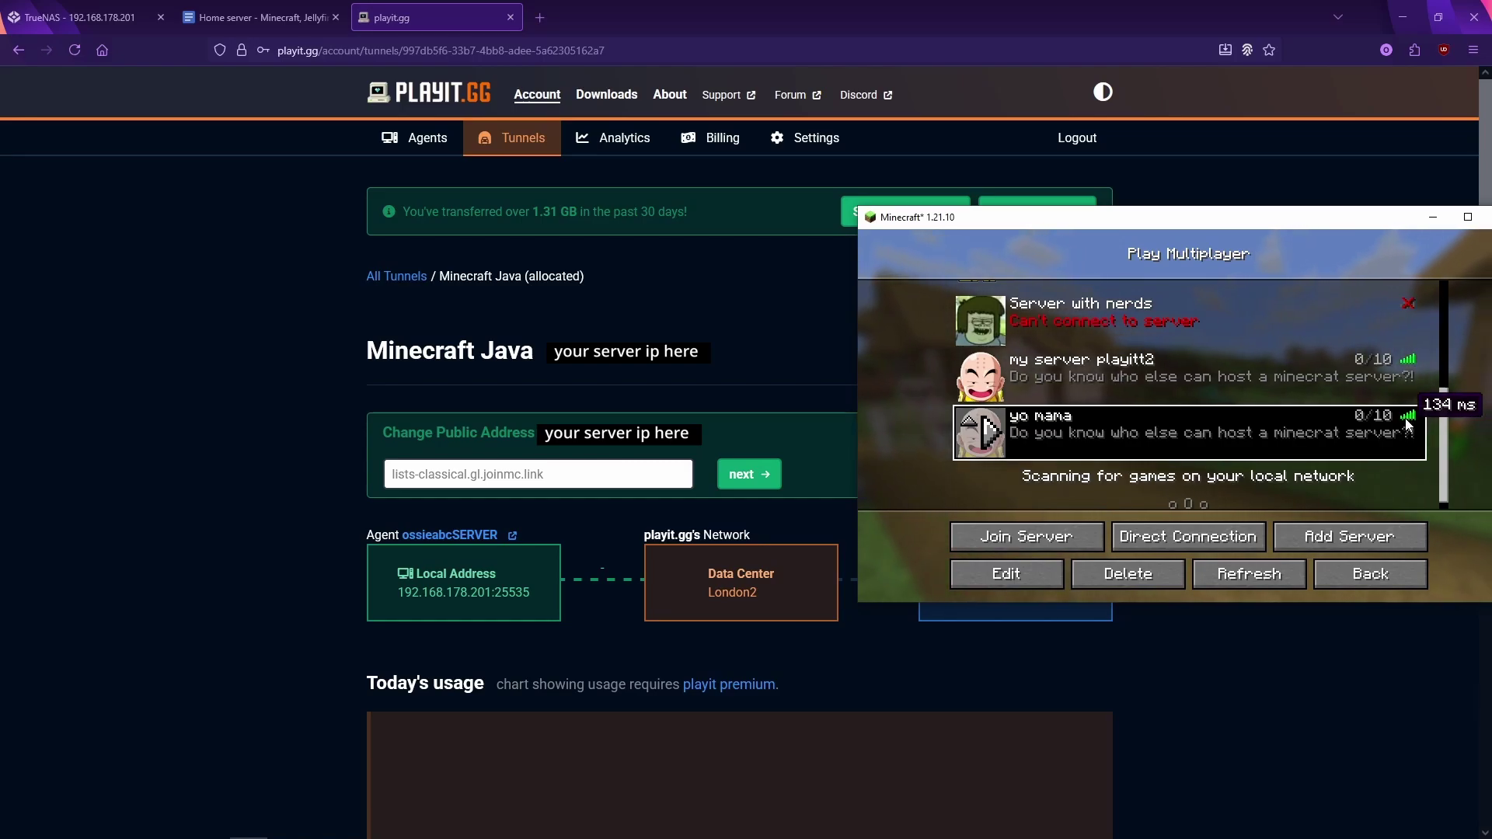
left_click_drag(1448, 451, 1452, 342)
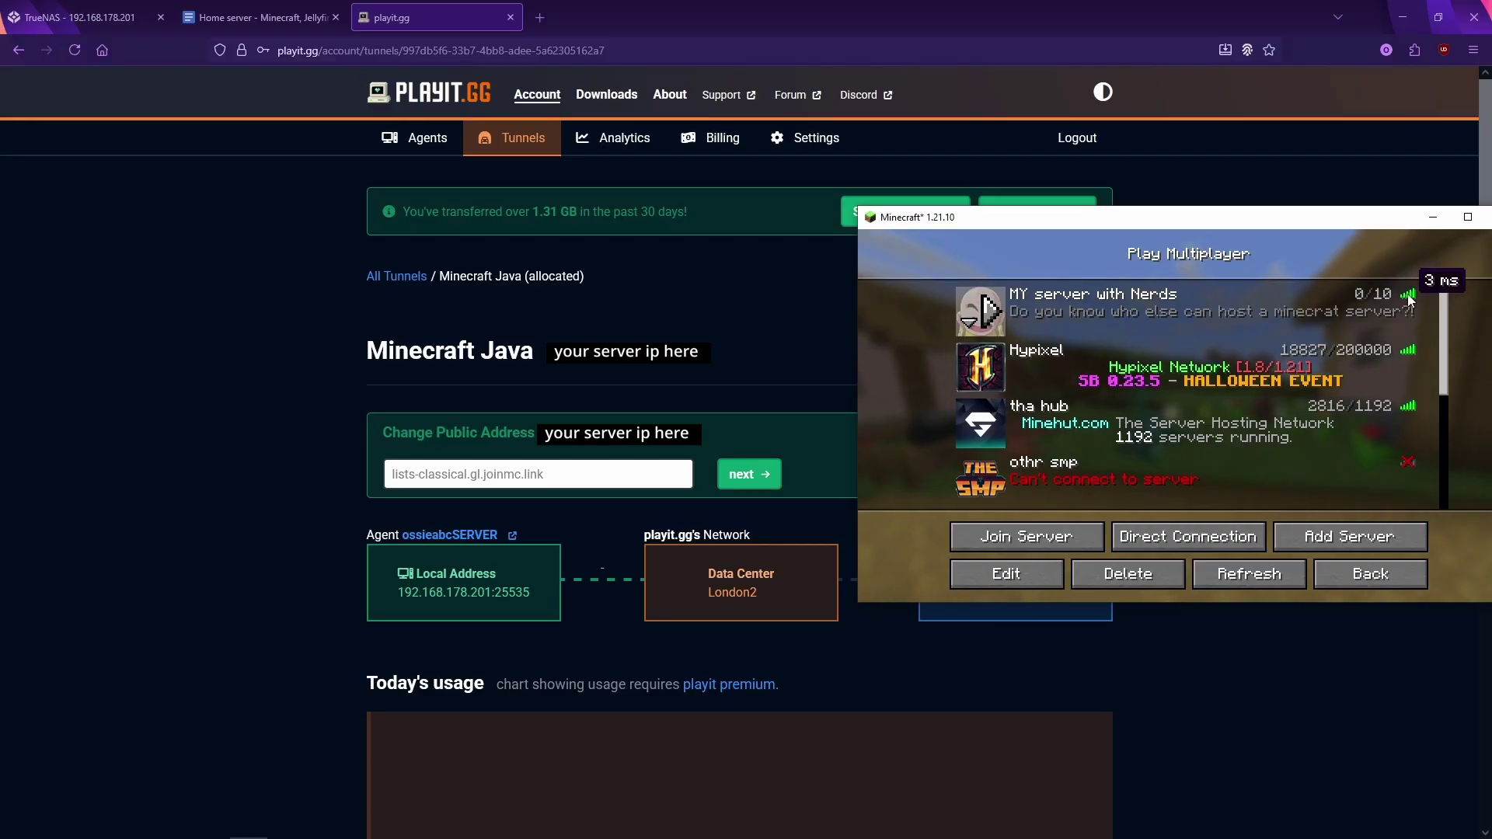
scroll(1403, 409, "down", 5)
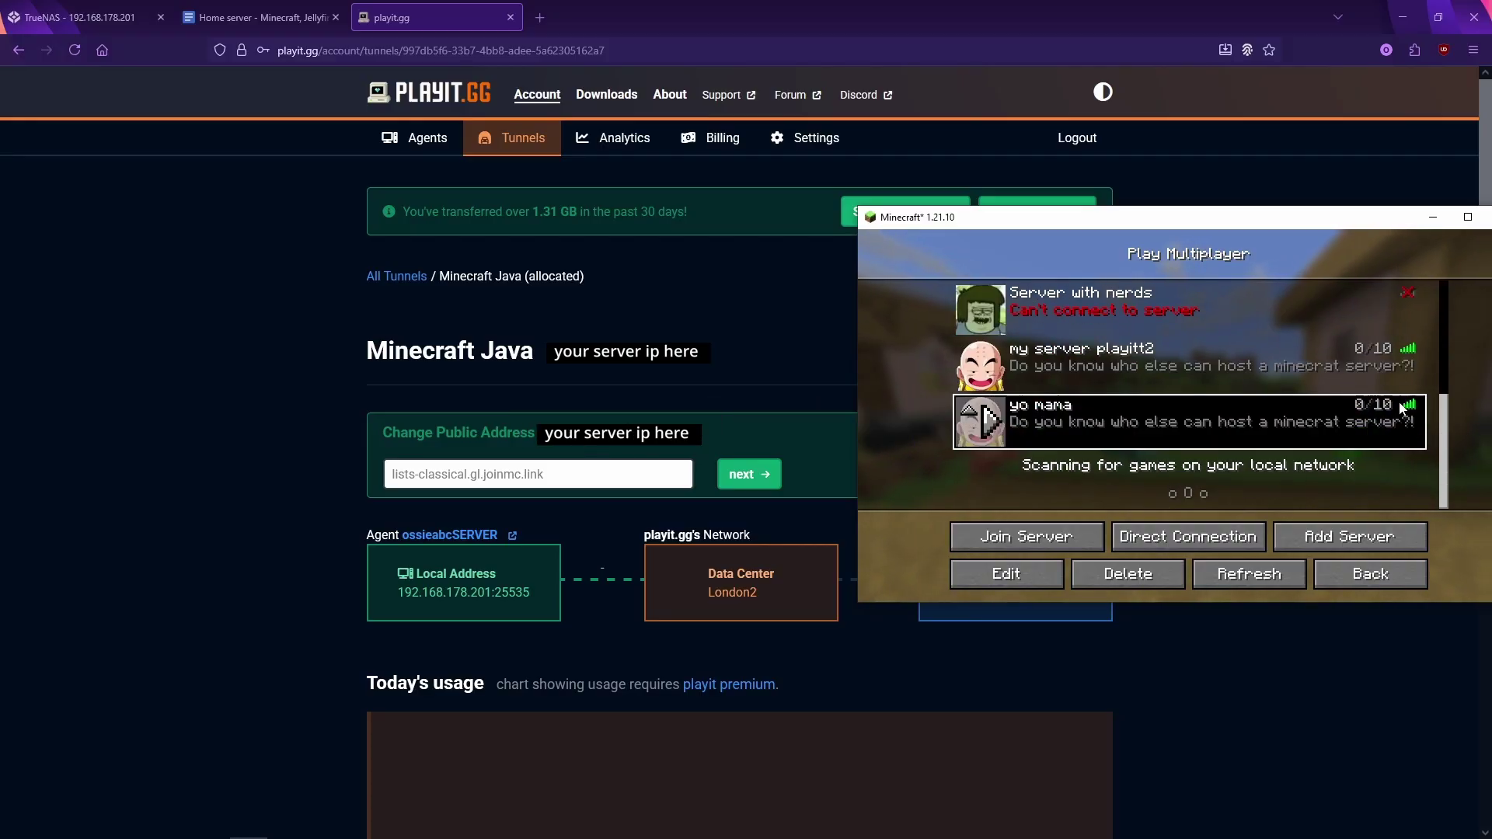
mouse_move(1444, 443)
left_mouse_down()
mouse_move(1450, 303)
mouse_move(1444, 442)
left_mouse_up()
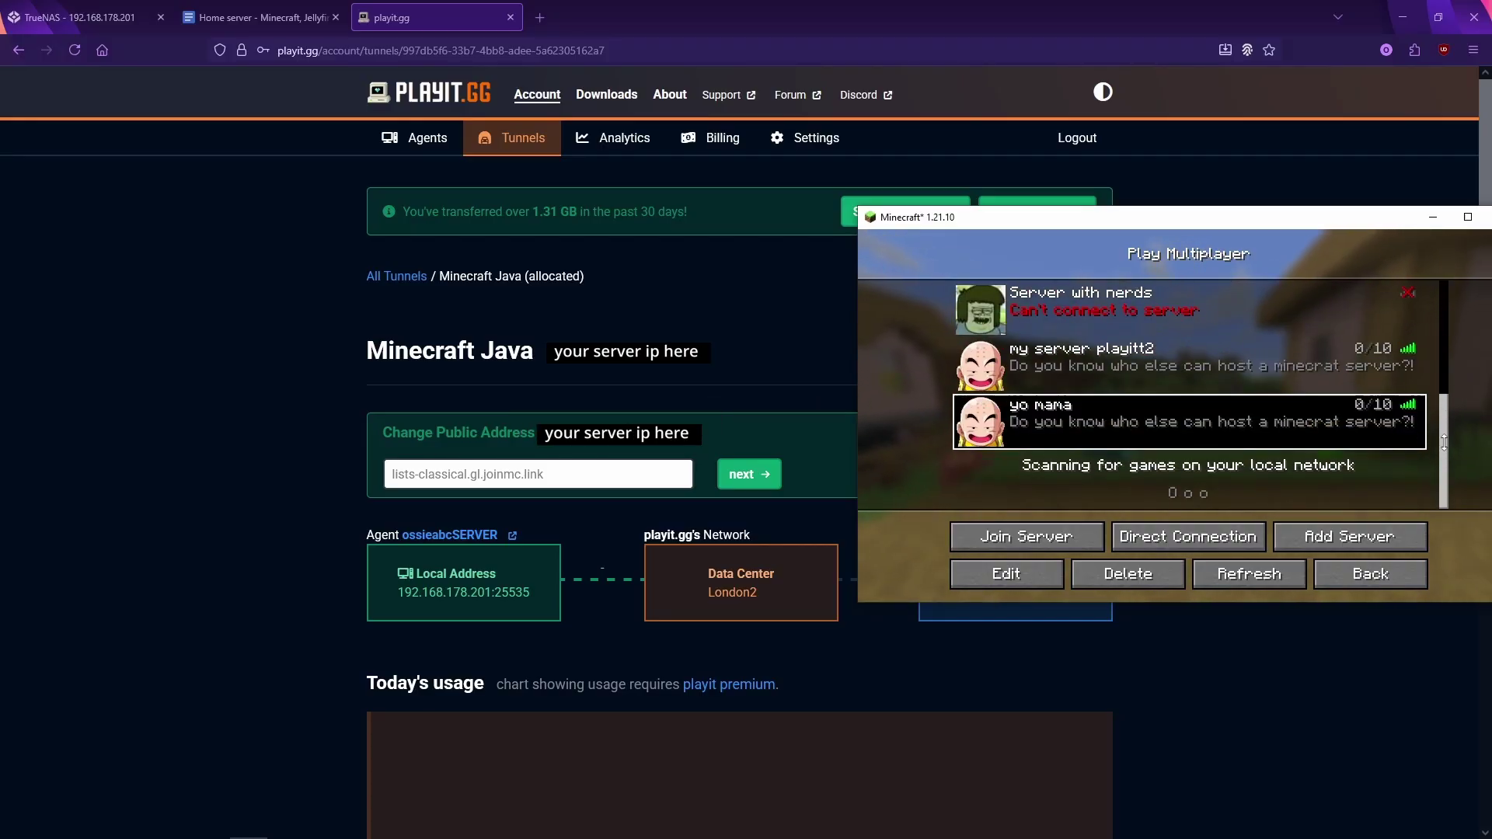
mouse_move(1413, 413)
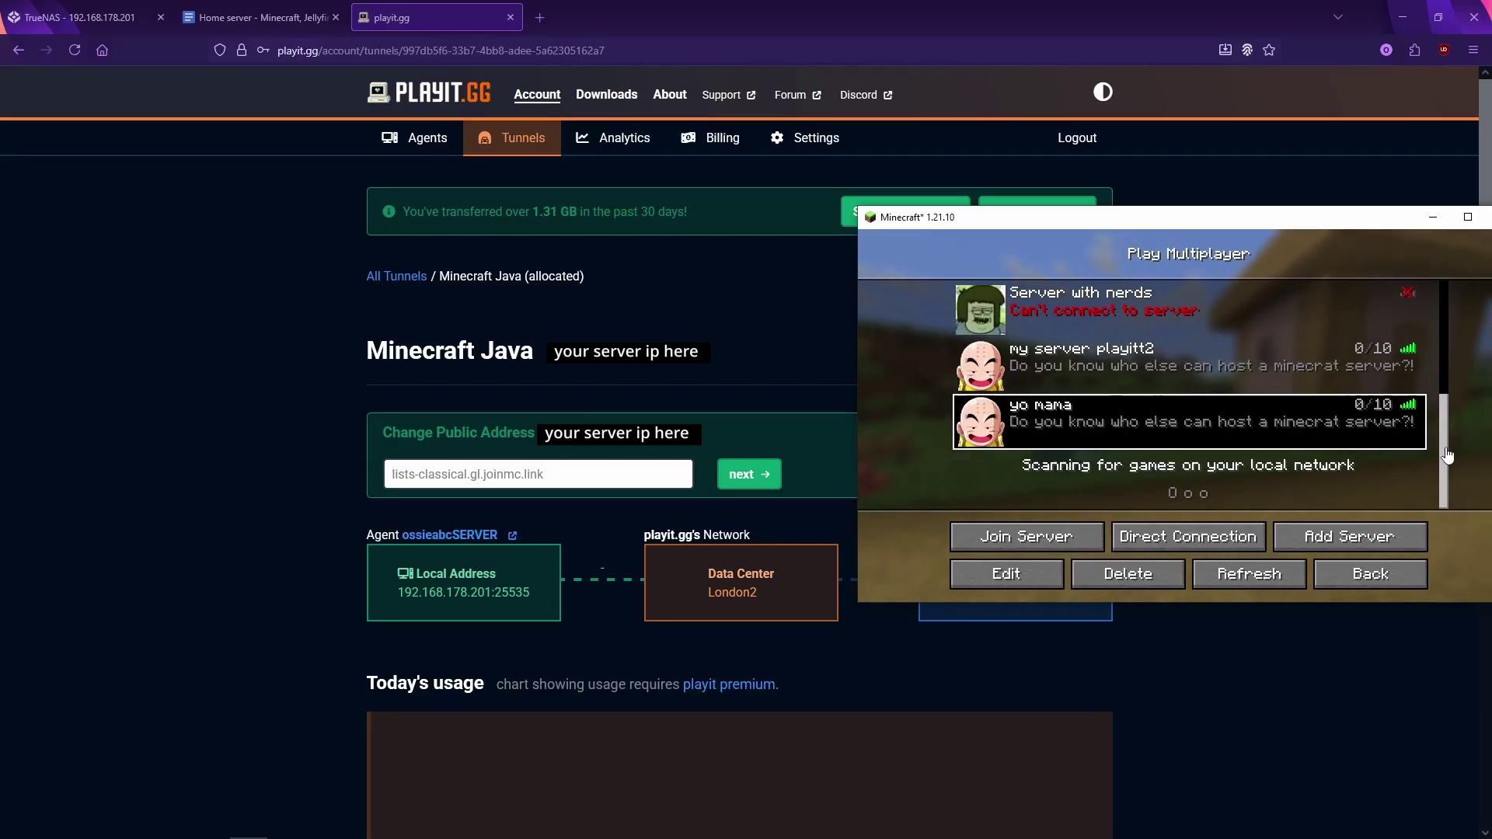
scroll(1413, 327, "up", 5)
mouse_move(1413, 298)
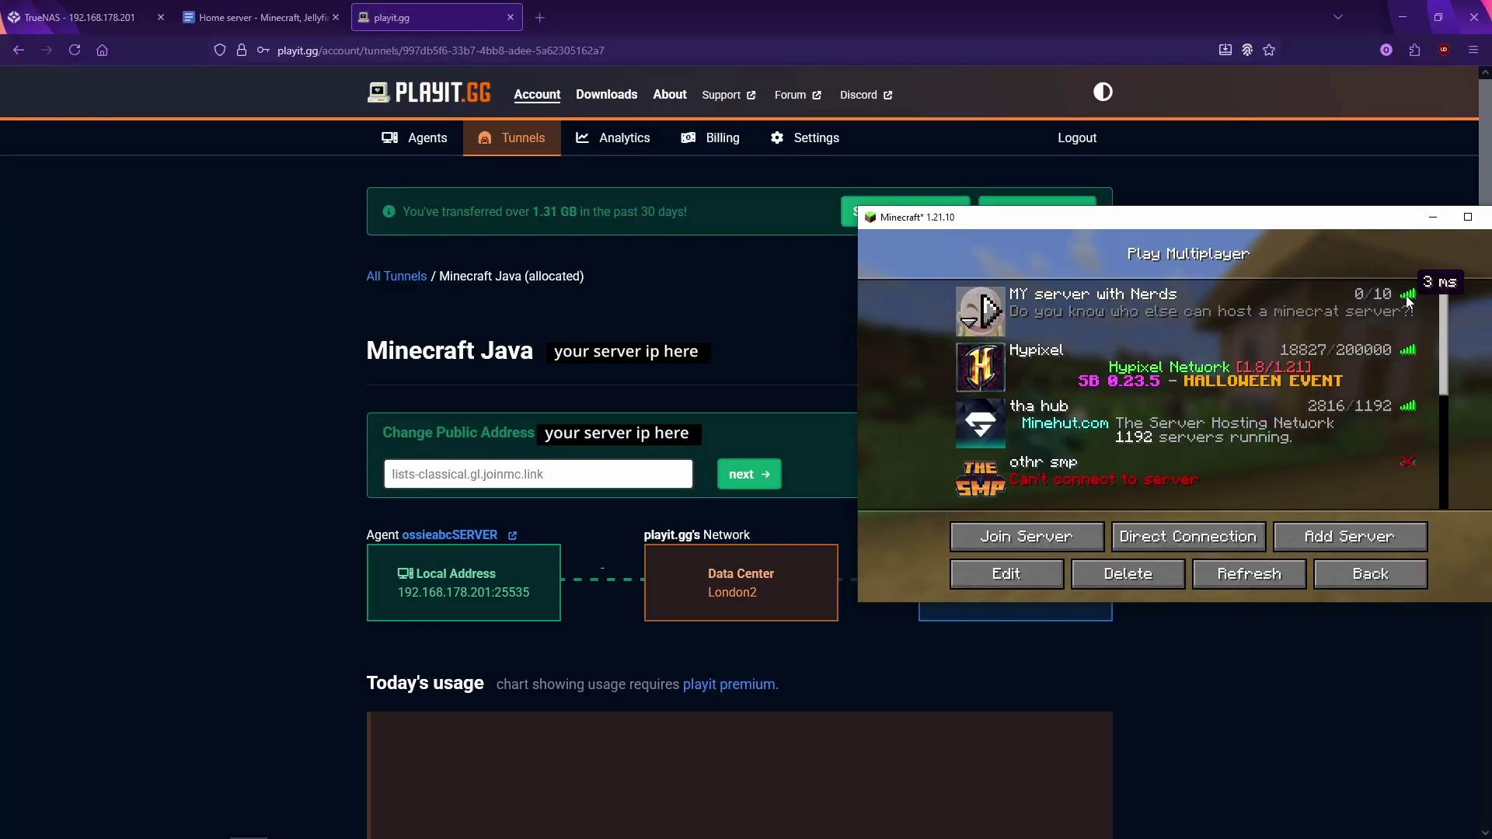
left_click_drag(1449, 325, 1457, 461)
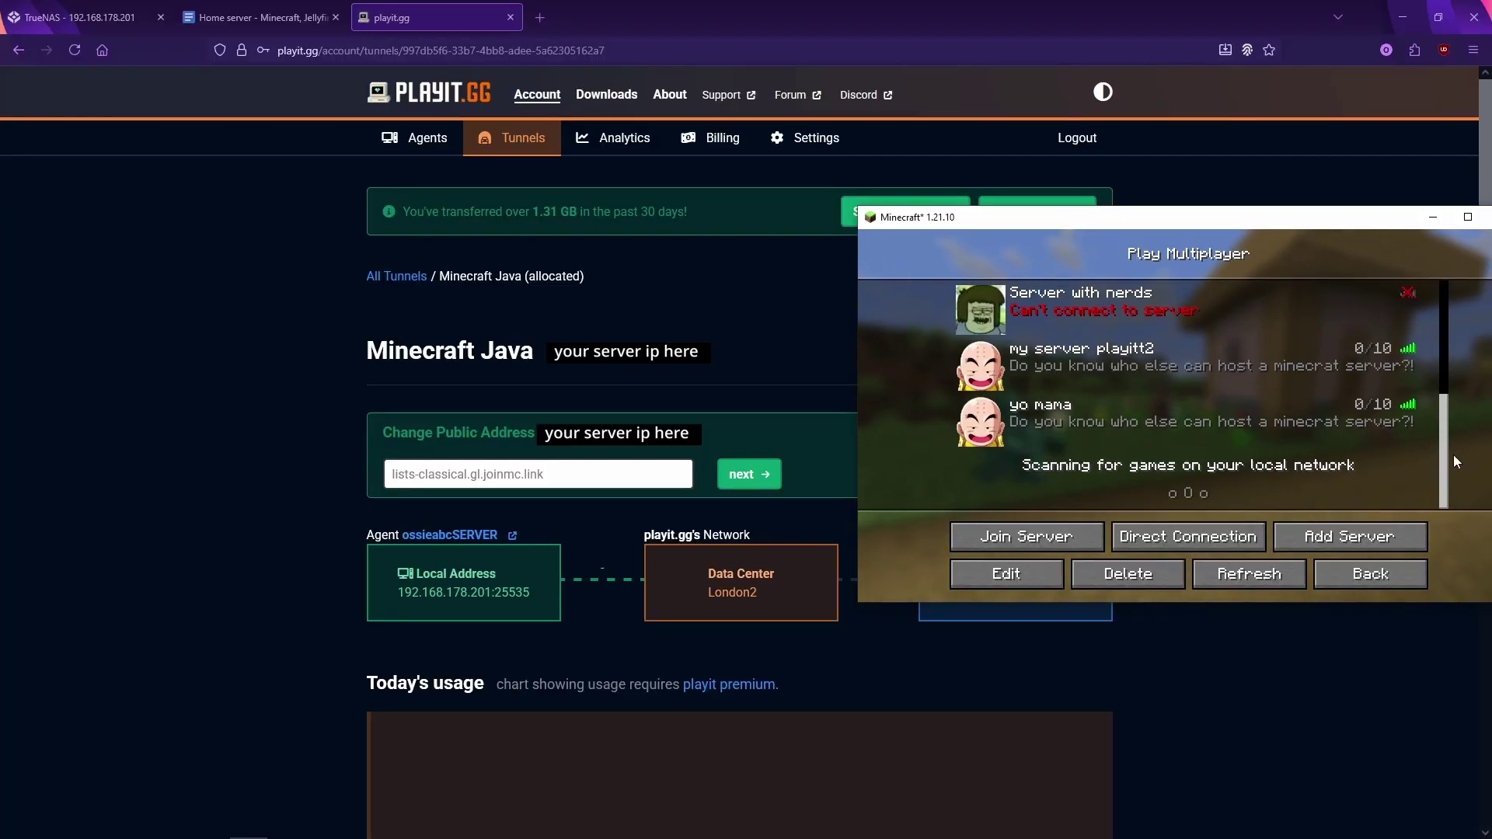
mouse_move(1413, 350)
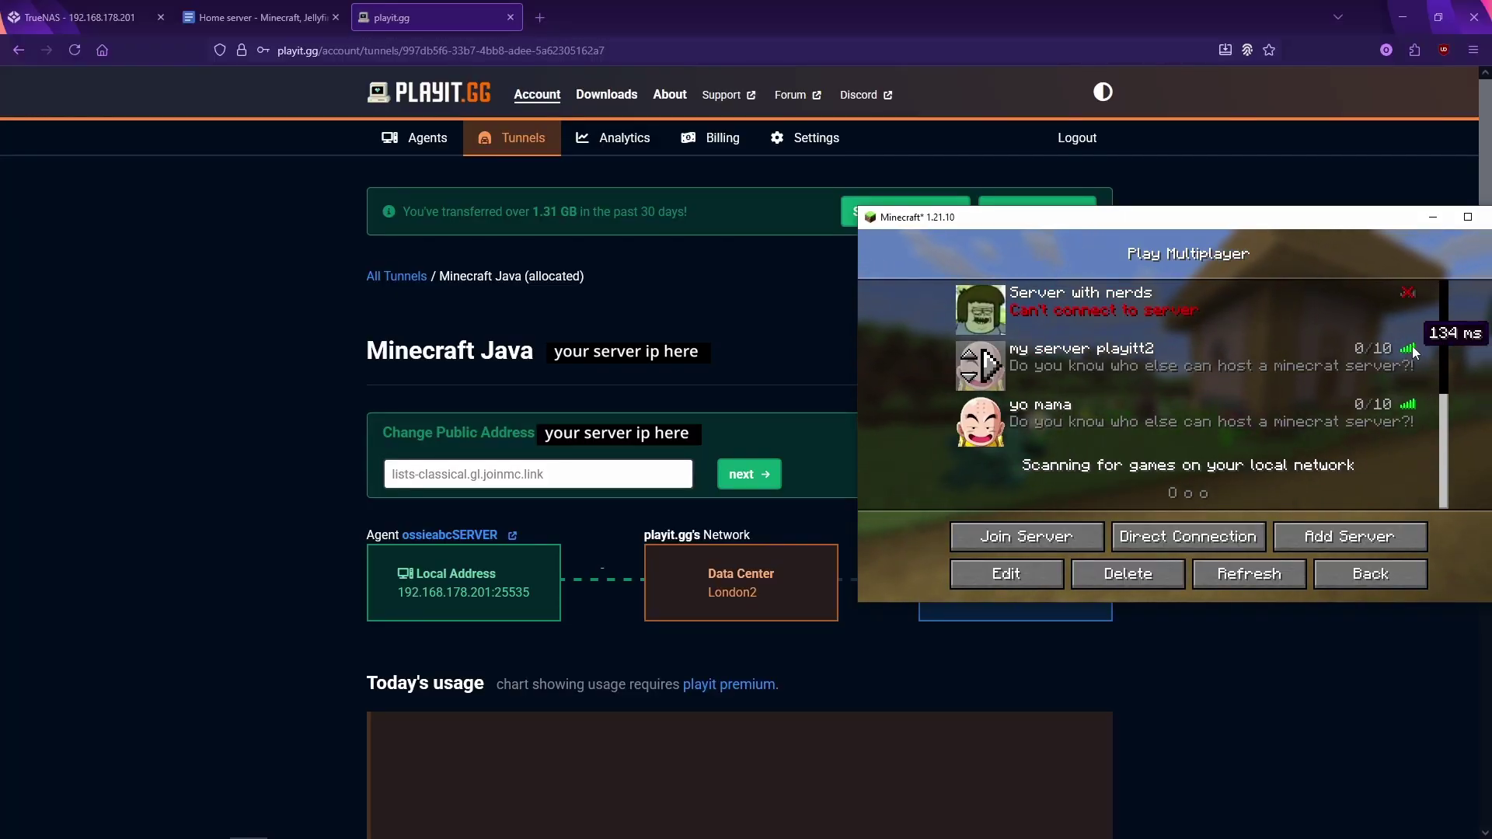